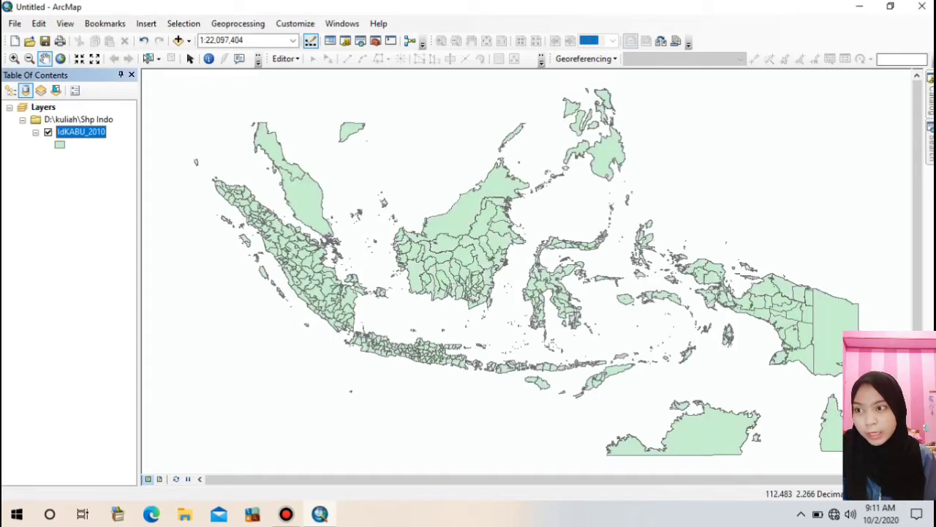
Open the attribute table of the IdKABU_2010 layer and start a selection by attributes
right_click(88, 128)
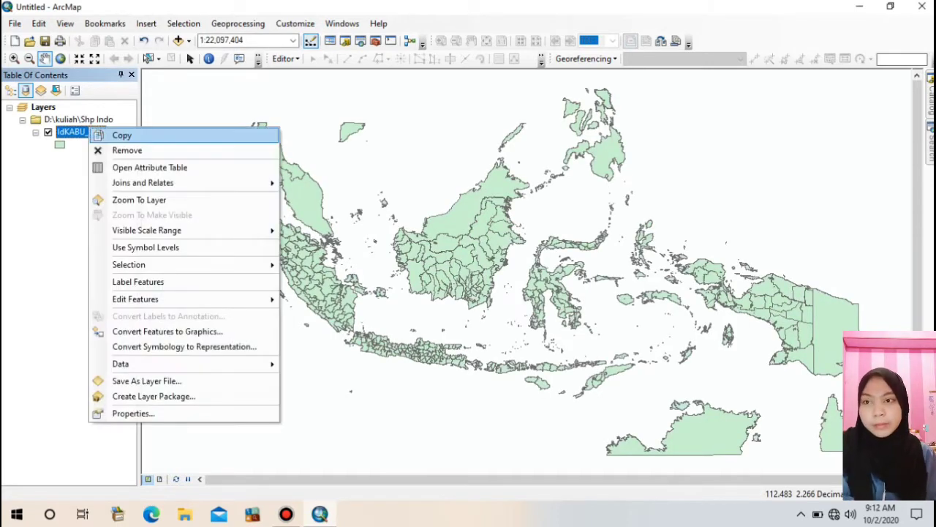
left_click(117, 167)
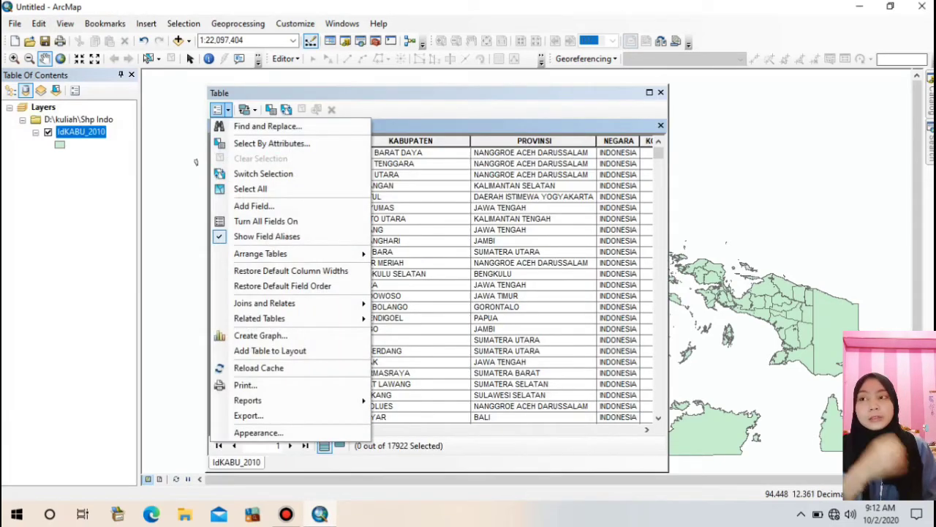
left_click(267, 143)
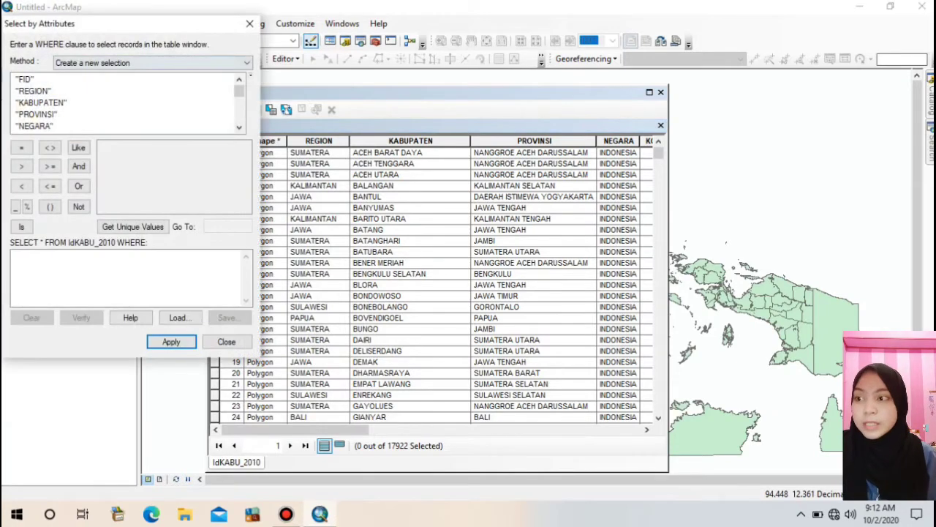
double_click(41, 102)
double_click(36, 114)
left_click_drag(108, 256, 12, 255)
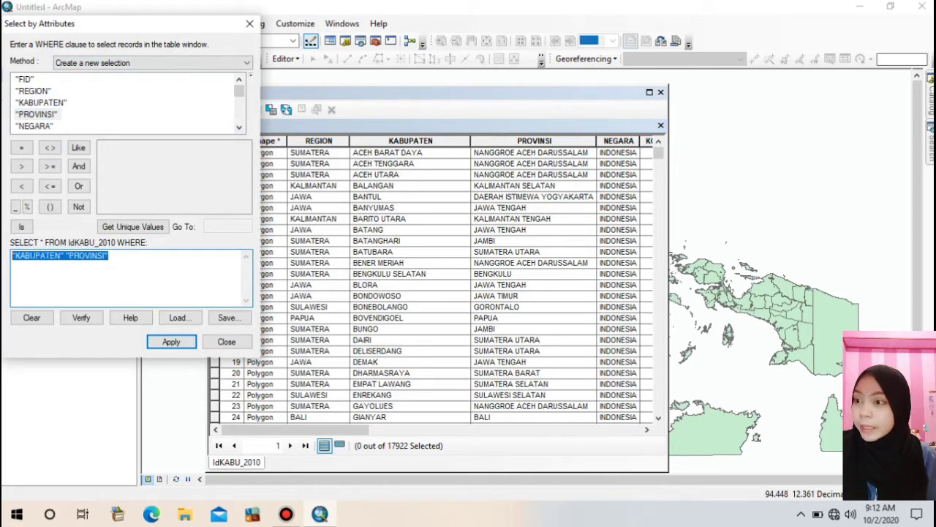
key("Delete")
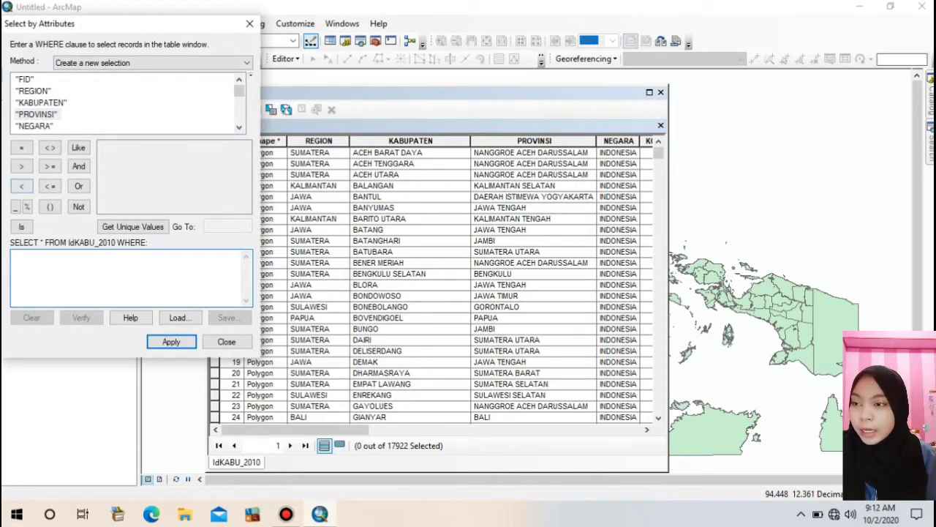
Select the IdKABU_2010 records where "PROVINSI" = 'BALI' and close the selection dialog
double_click(36, 114)
left_click(21, 147)
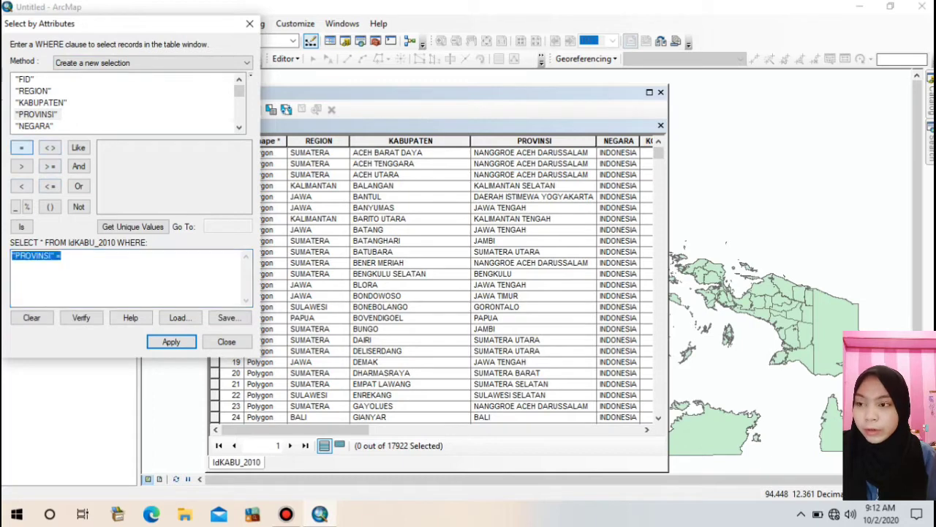
left_click(133, 226)
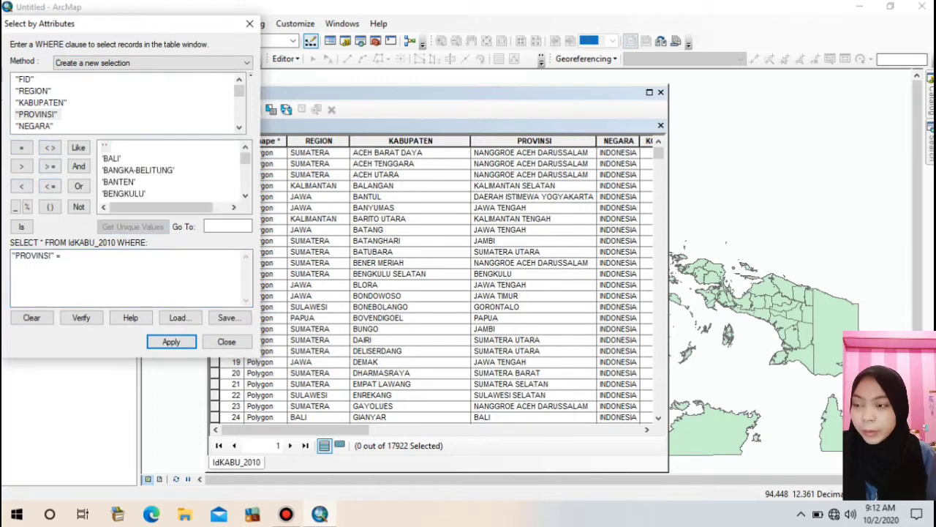
double_click(111, 158)
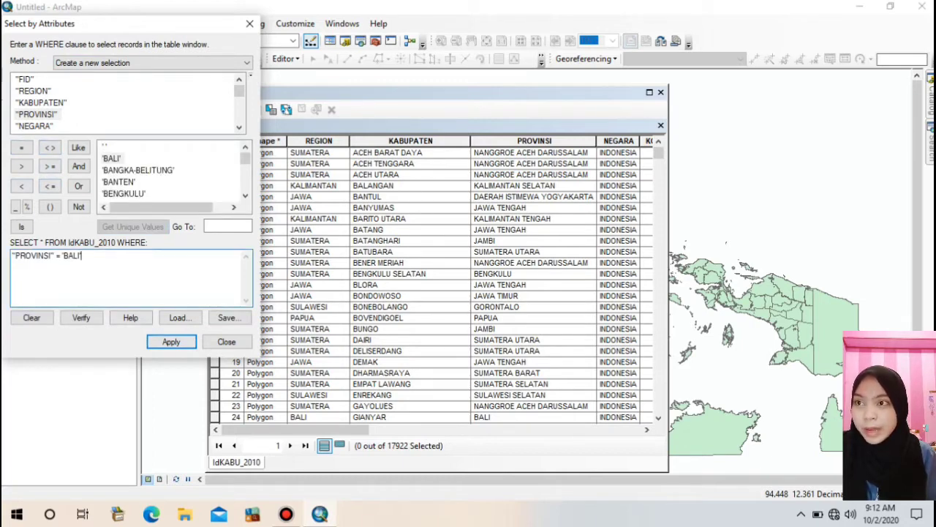
key("Return")
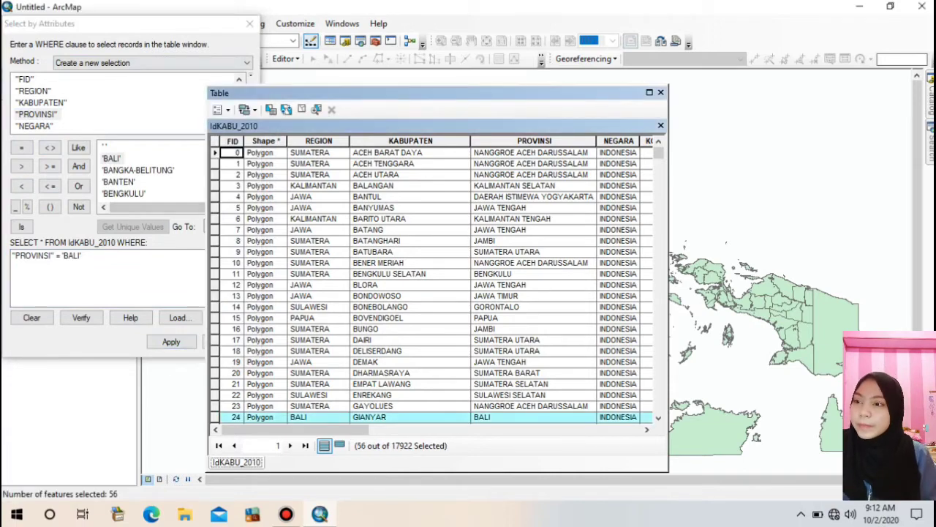
left_click(250, 24)
Export the selected Bali features as the shapefile Provinsi_Bali.shp, replacing the existing file, and add it to the map as a layer
right_click(73, 132)
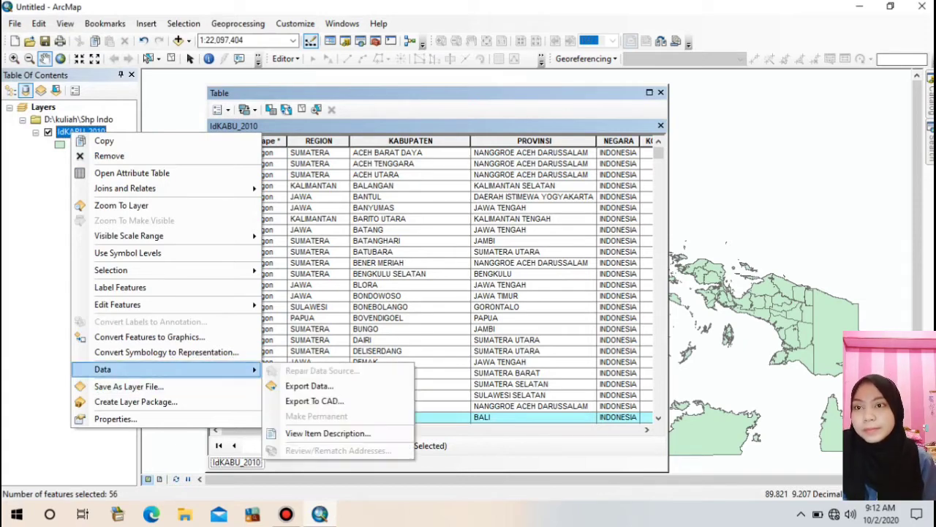
left_click(314, 385)
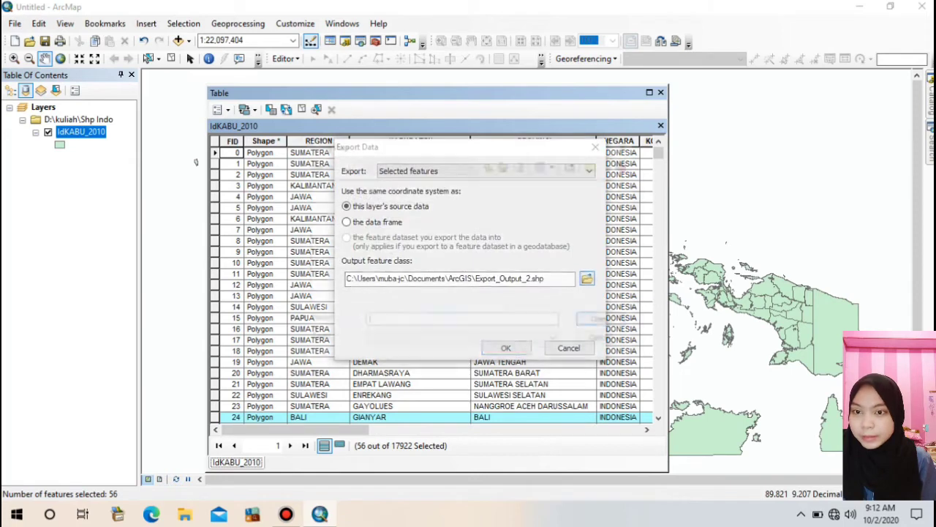
double_click(539, 249)
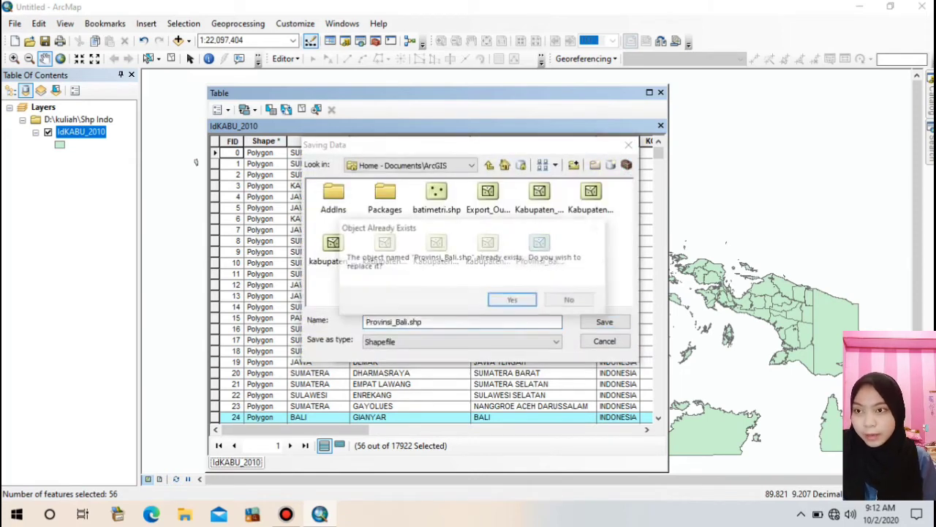
left_click(514, 300)
key("Return")
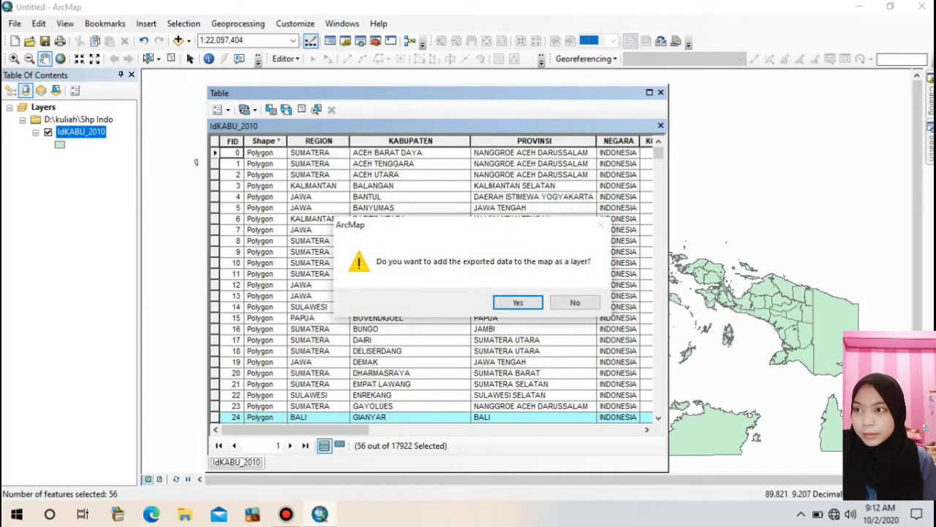
left_click(519, 301)
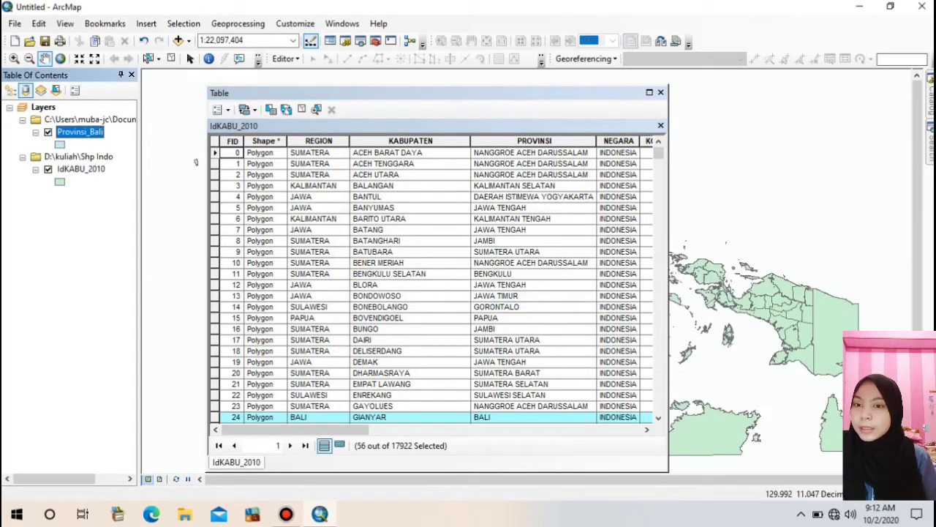
Close the attribute table, then show only Provinsi_Bali by hiding IdKABU_2010, with the map scale at 1:1,250,000
left_click(661, 92)
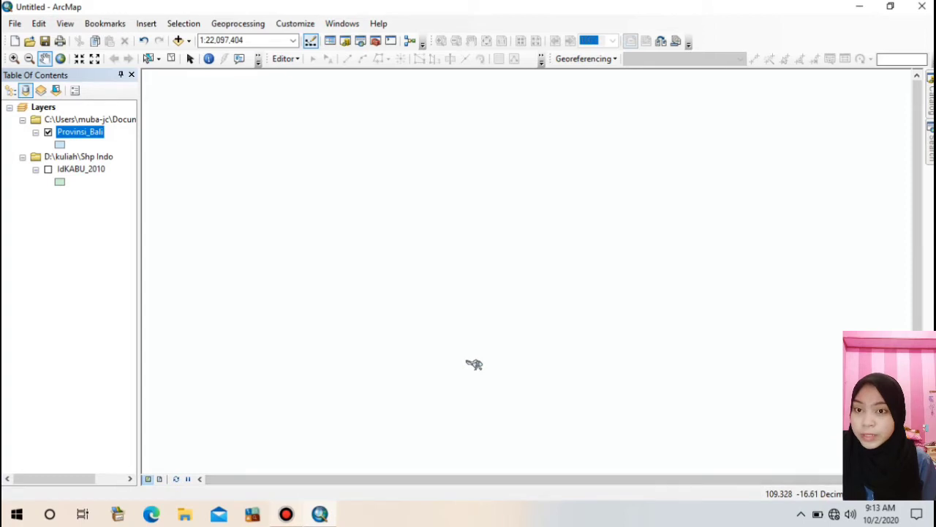
key("alt+Tab")
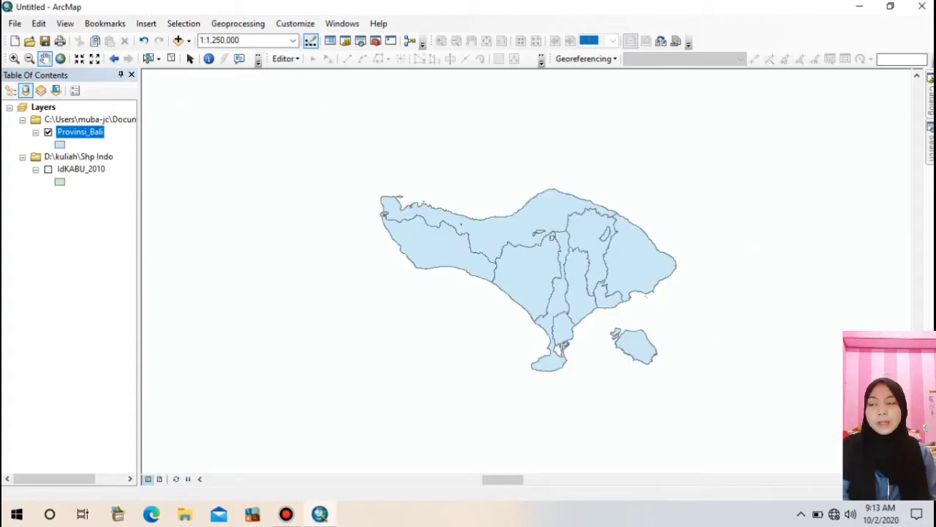
Select the records in the Provinsi_Bali attribute table where "KABUPATEN" = 'BADUNG'
right_click(82, 132)
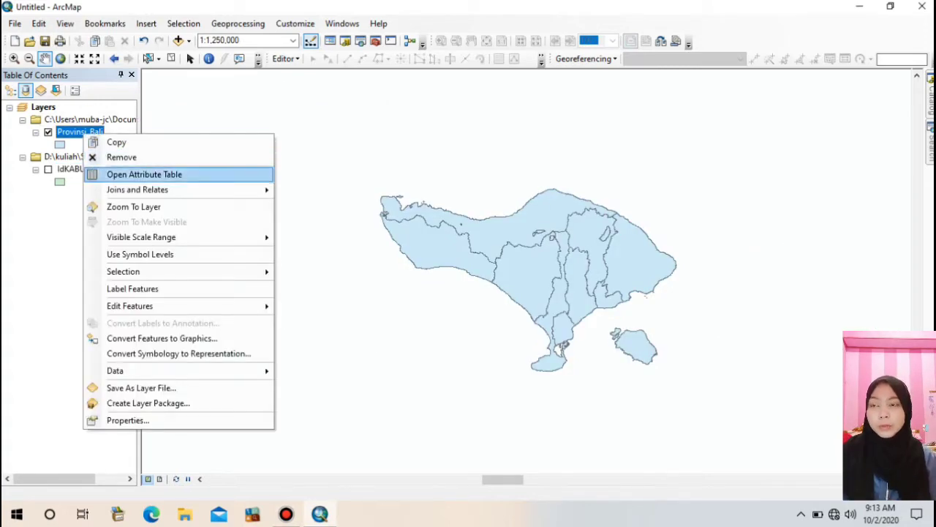
left_click(144, 175)
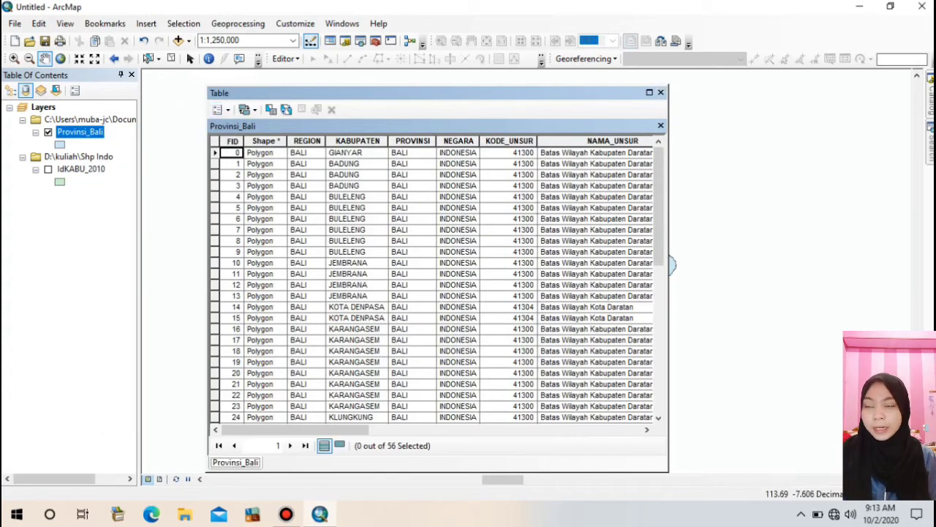
left_click(220, 109)
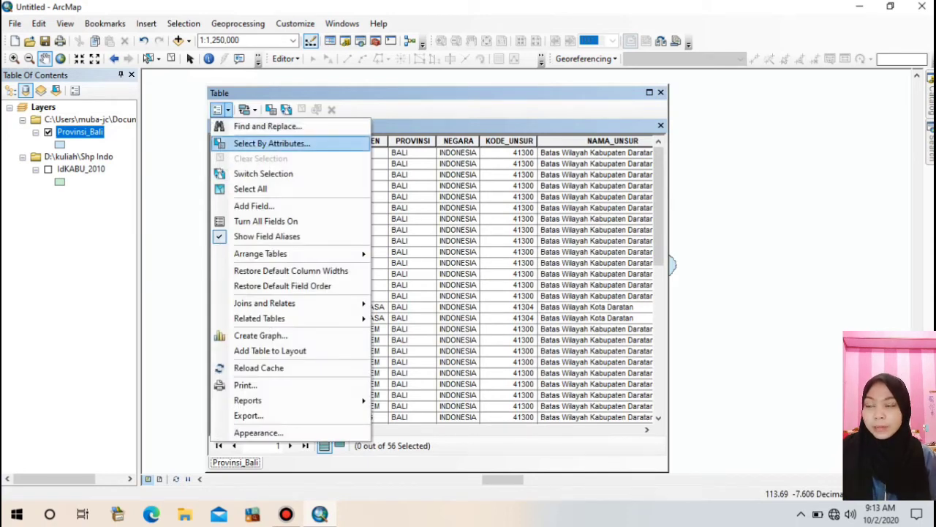
left_click(271, 144)
left_click(41, 102)
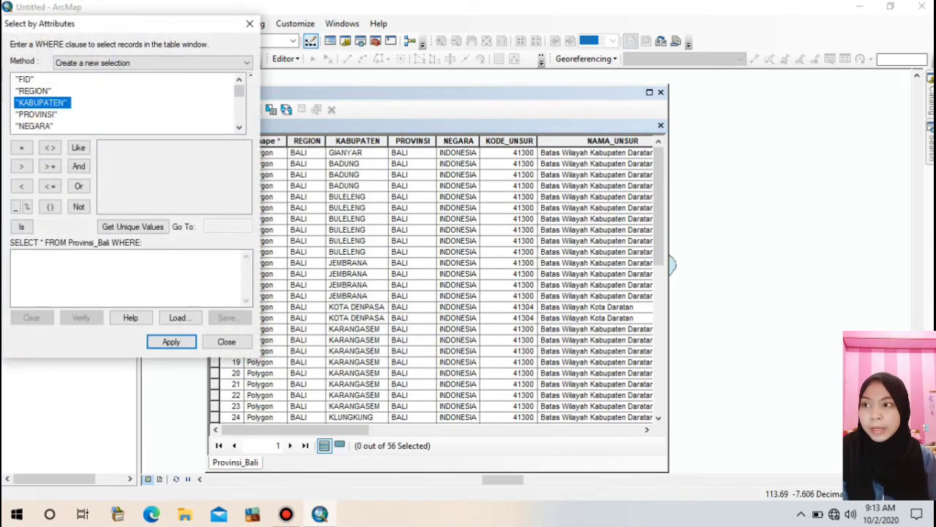
double_click(41, 103)
left_click(21, 147)
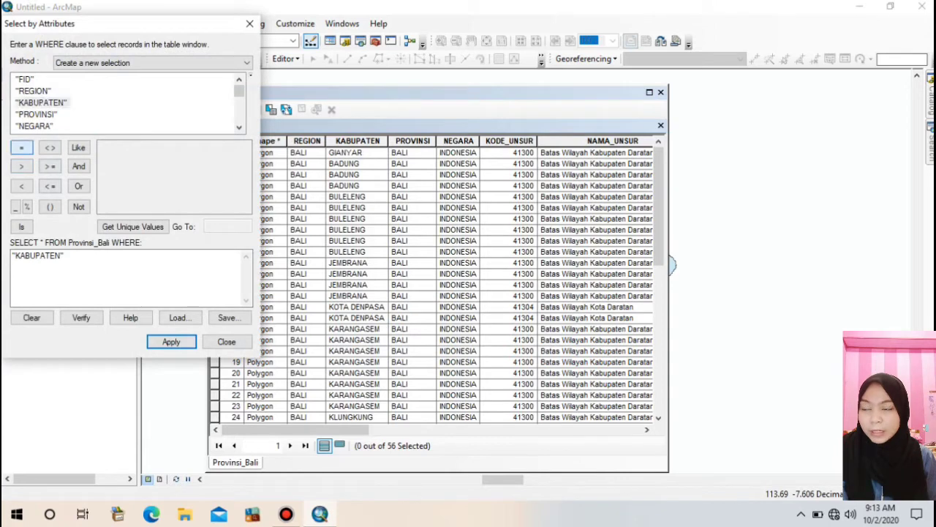
left_click(132, 226)
double_click(118, 158)
left_click(171, 341)
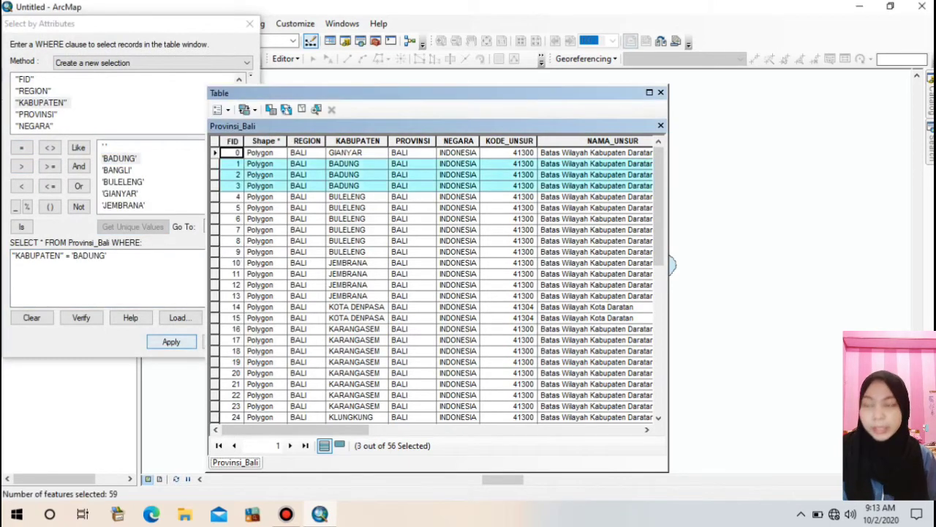
left_click(249, 23)
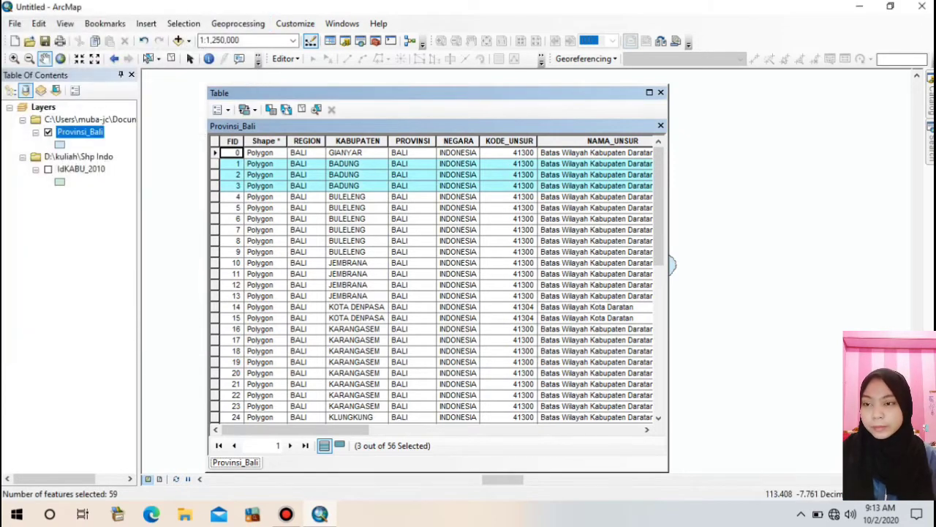
Export the selected Badung features over the existing Kabupaten_1(badung).shp, add the result as a layer and close the attribute table
right_click(88, 120)
key("Escape")
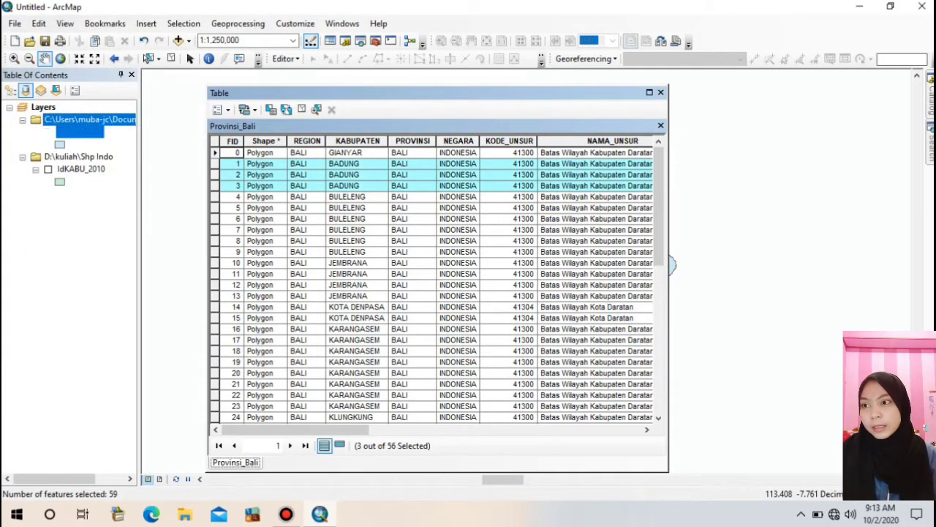
right_click(67, 131)
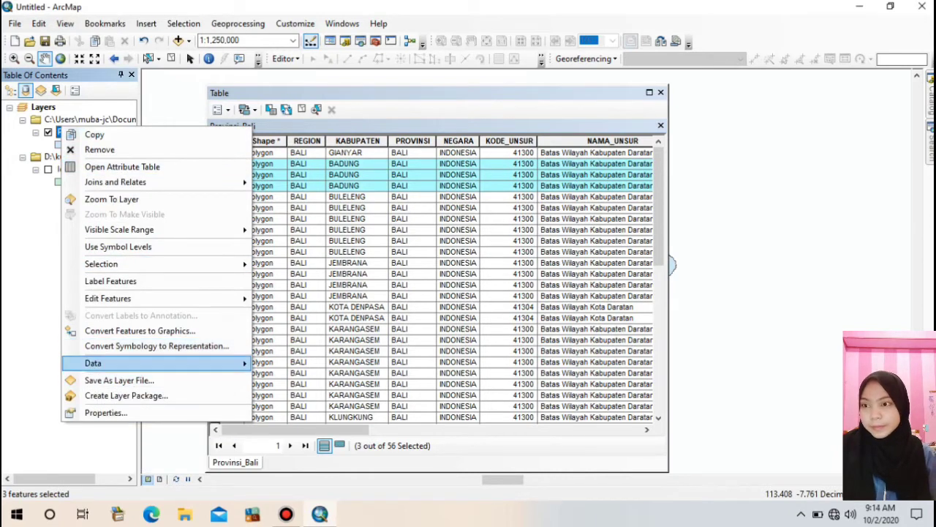
mouse_move(220, 363)
left_click(315, 378)
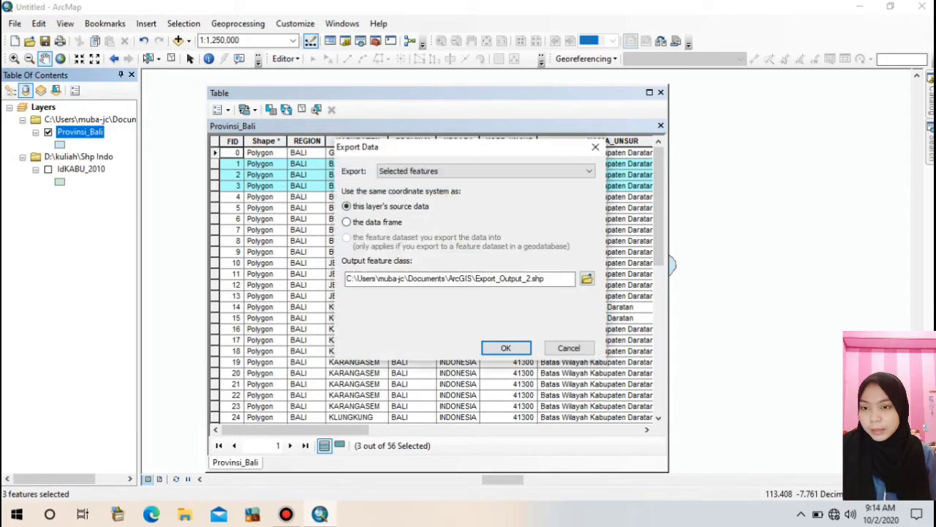
left_click(586, 278)
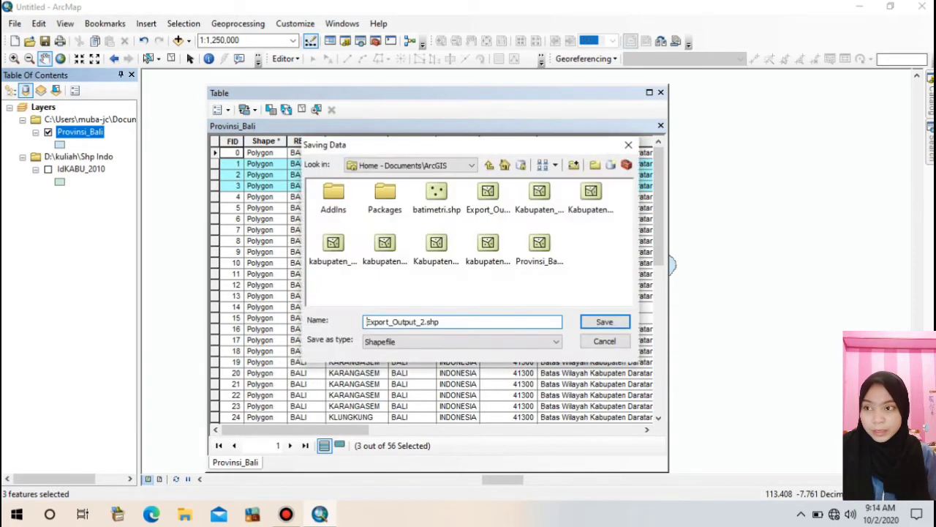
left_click(539, 194)
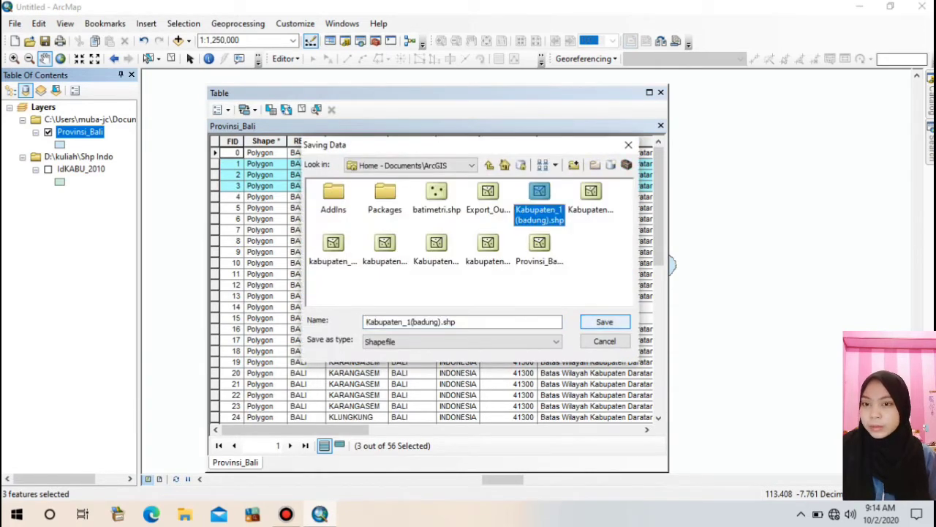
left_click(604, 321)
key("Return")
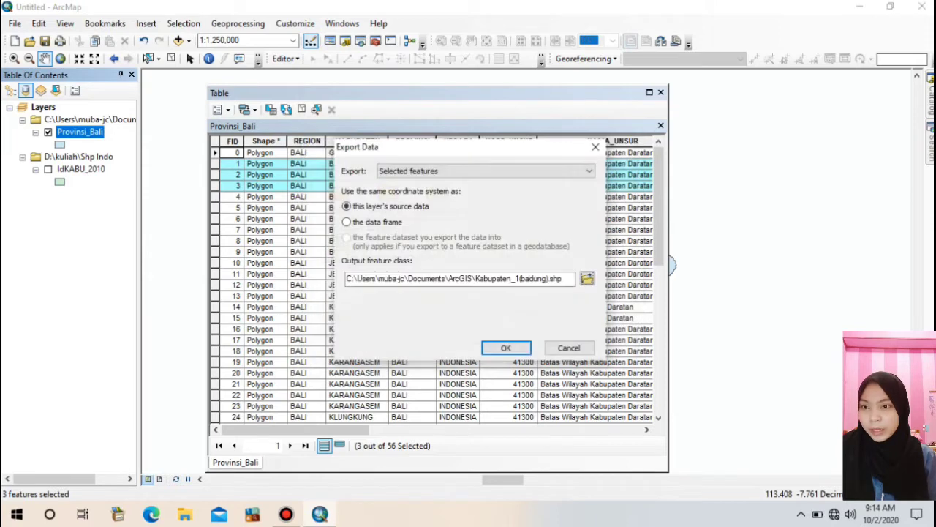
key("Return")
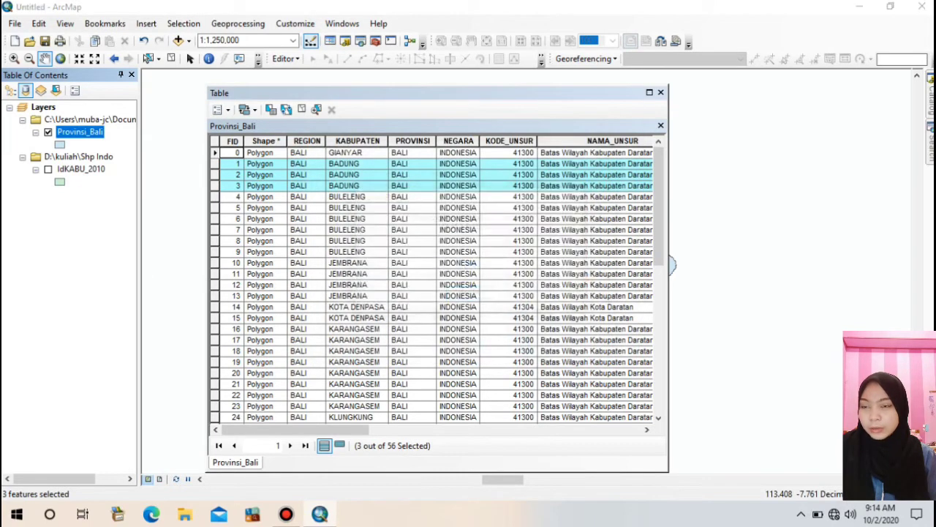
key("Return")
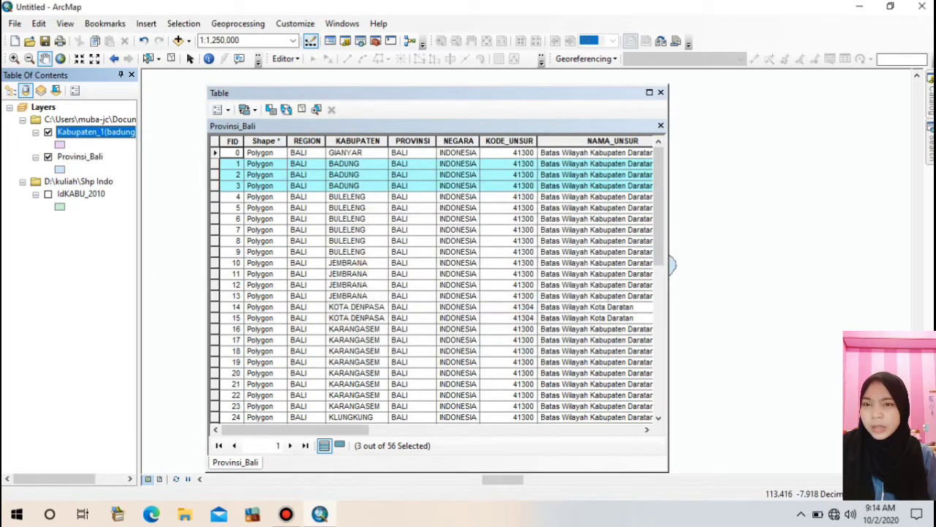
left_click(660, 92)
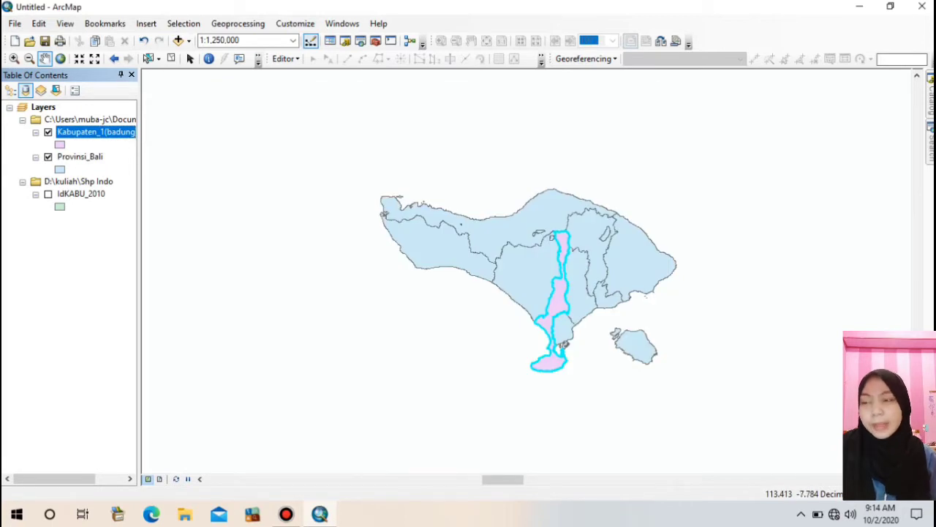
Switch the Provinsi_Bali layer off and on again to view the Badung layer by itself
left_click(48, 156)
left_click(48, 156)
left_click(95, 132)
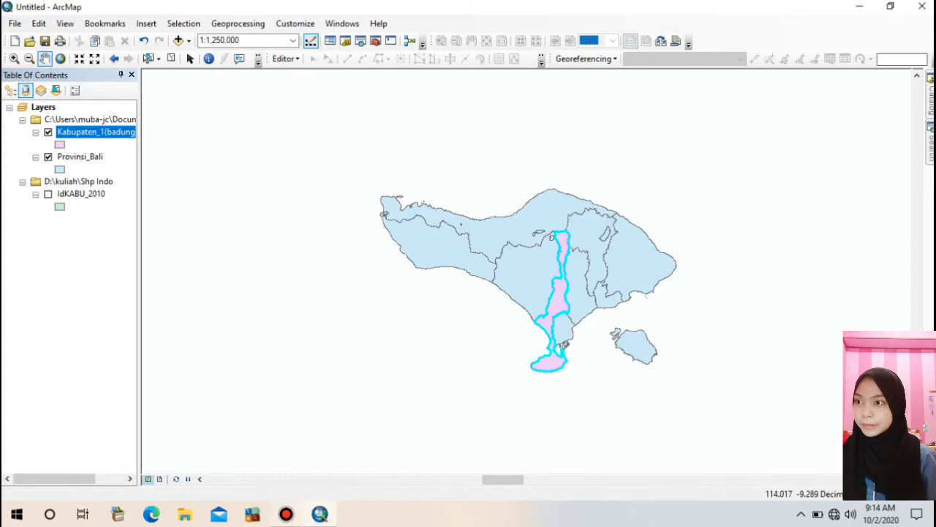
left_click(286, 514)
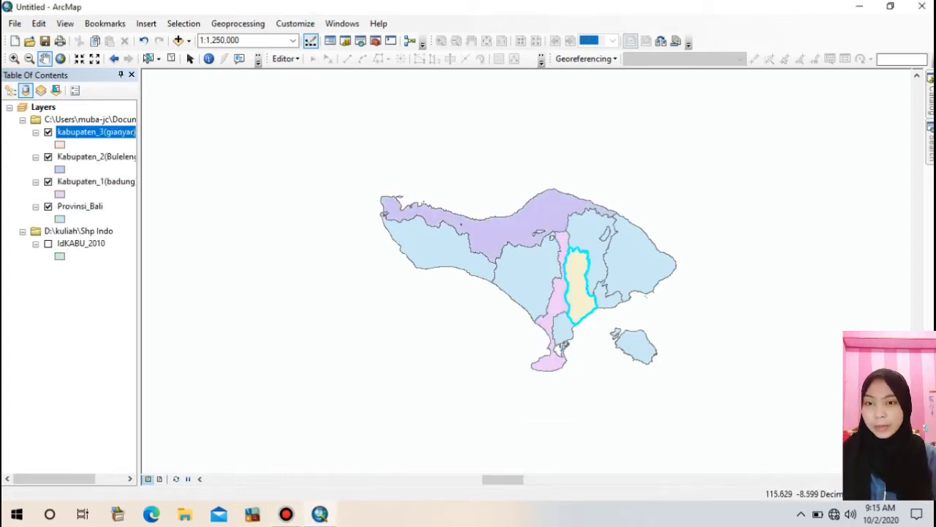
Hide the Provinsi_Bali layer, leaving only the Gianyar, Buleleng and Badung regency layers displayed
left_click(47, 206)
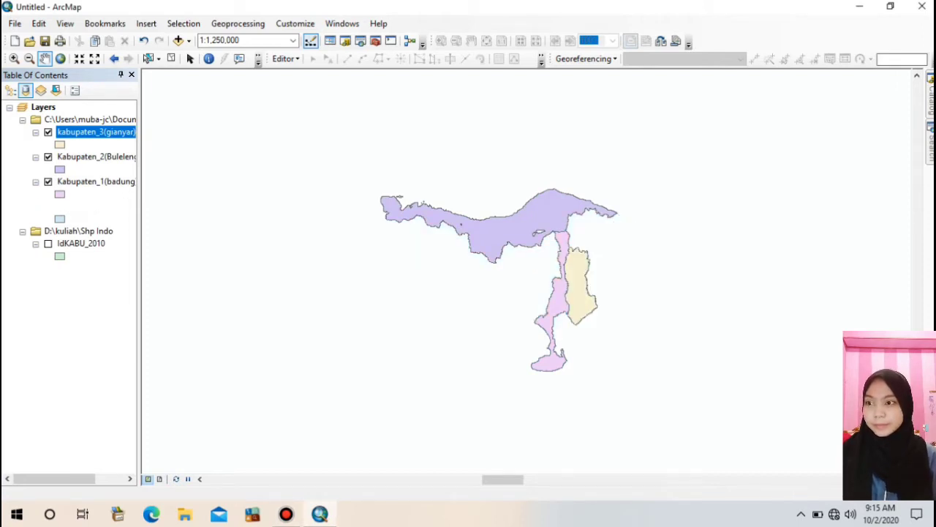
Show the Provinsi_Bali layer again, open its attribute table to review the regency records and close the table
left_click(48, 207)
left_click(48, 206)
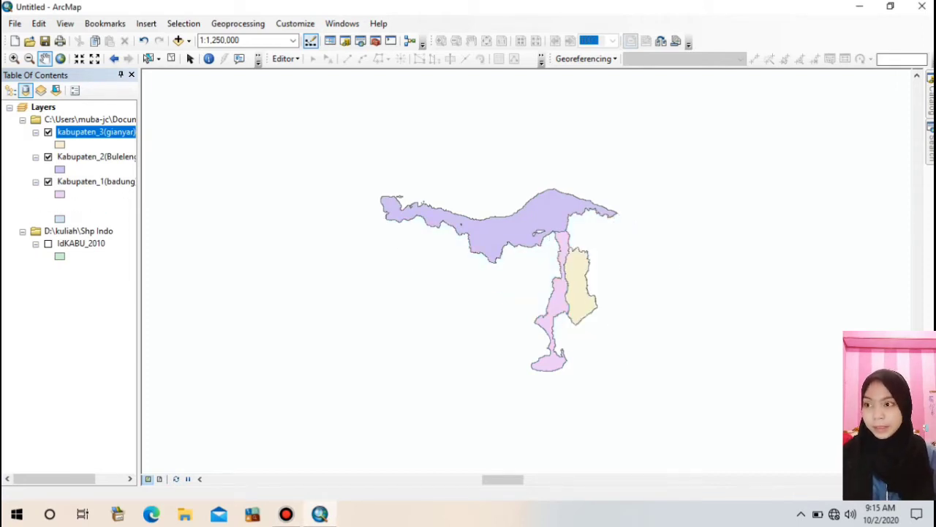
left_click(47, 206)
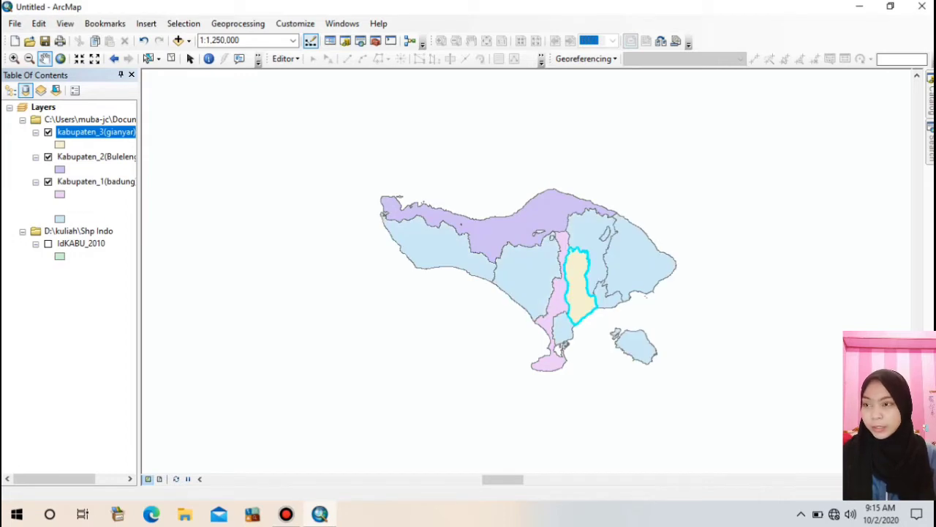
right_click(73, 205)
left_click(131, 240)
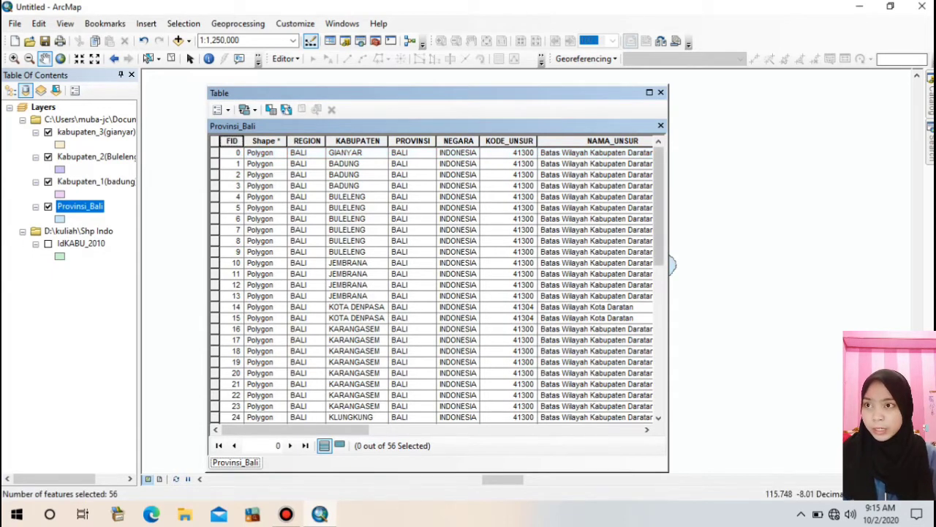
left_click(660, 92)
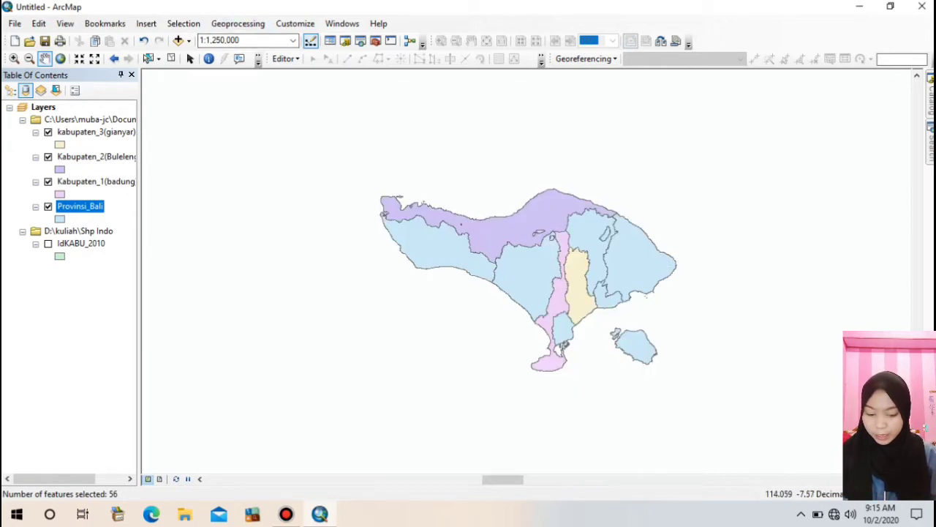
Start the Dissolve tool and load Provinsi_Bali.shp from the Documents\ArcGIS folder as its input features
left_click(238, 23)
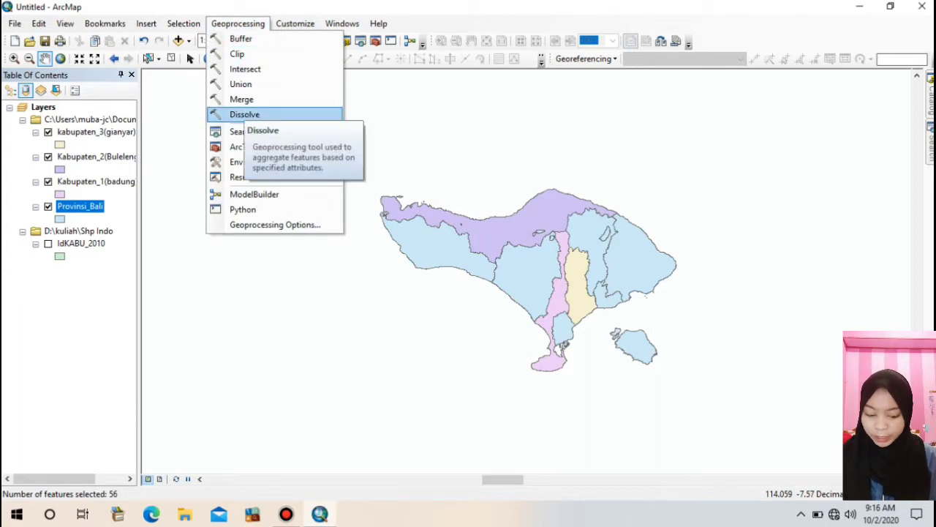
left_click(244, 114)
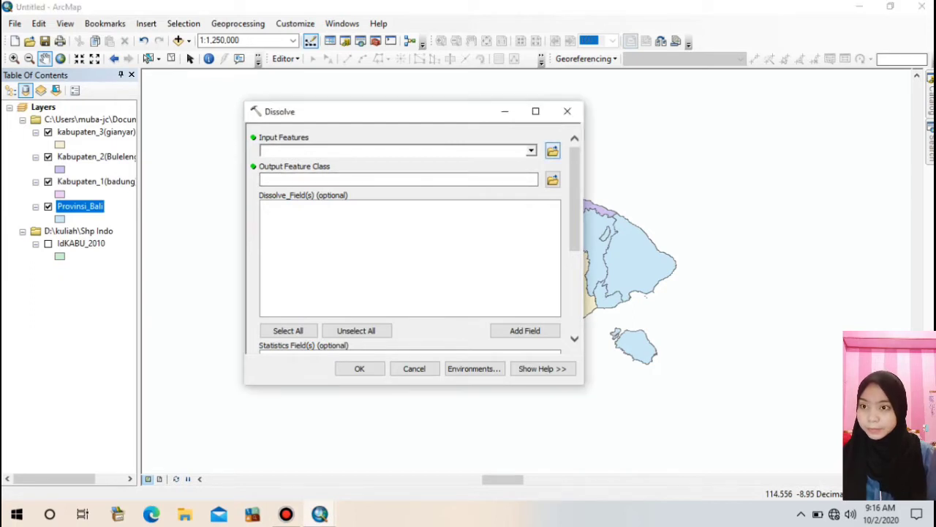
left_click(553, 151)
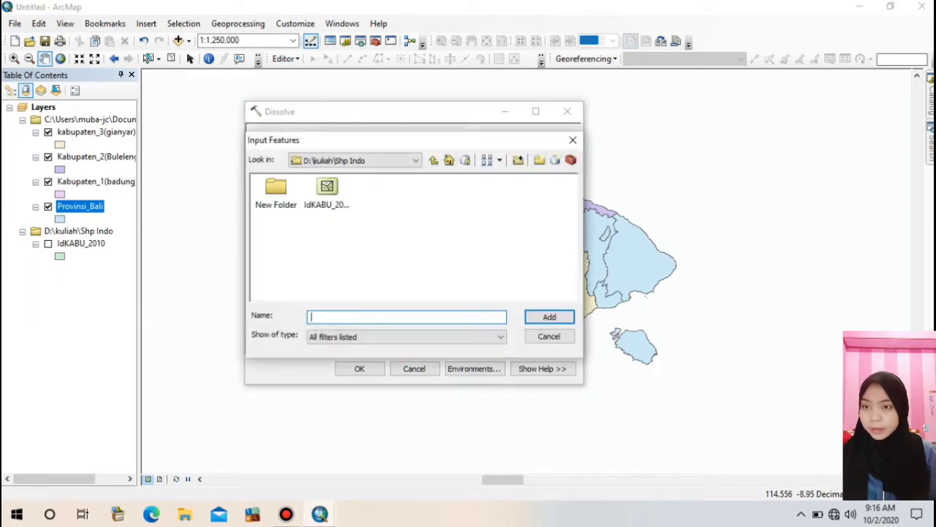
left_click(433, 159)
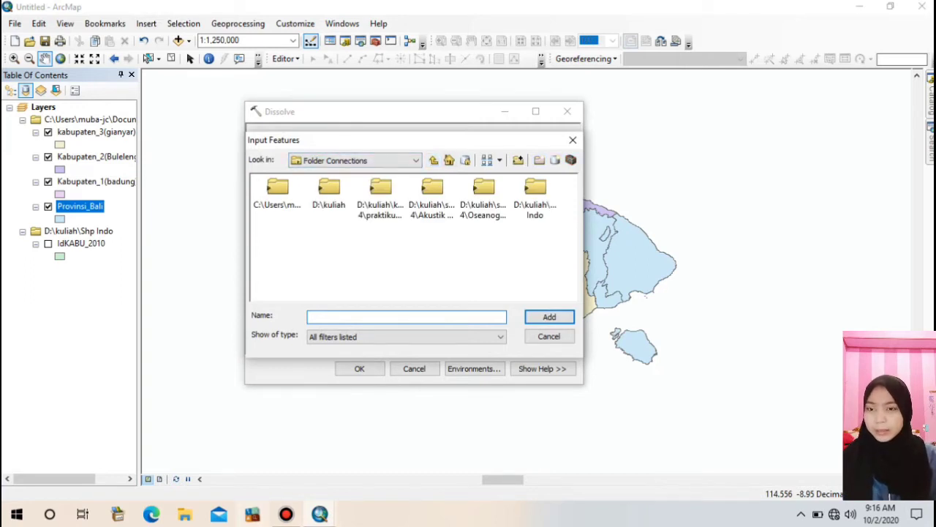
left_click(286, 514)
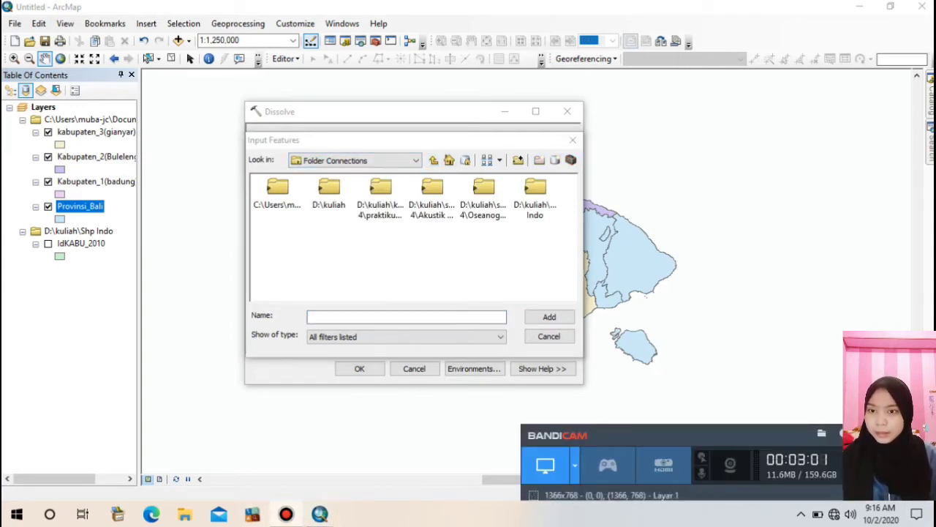
left_click(448, 159)
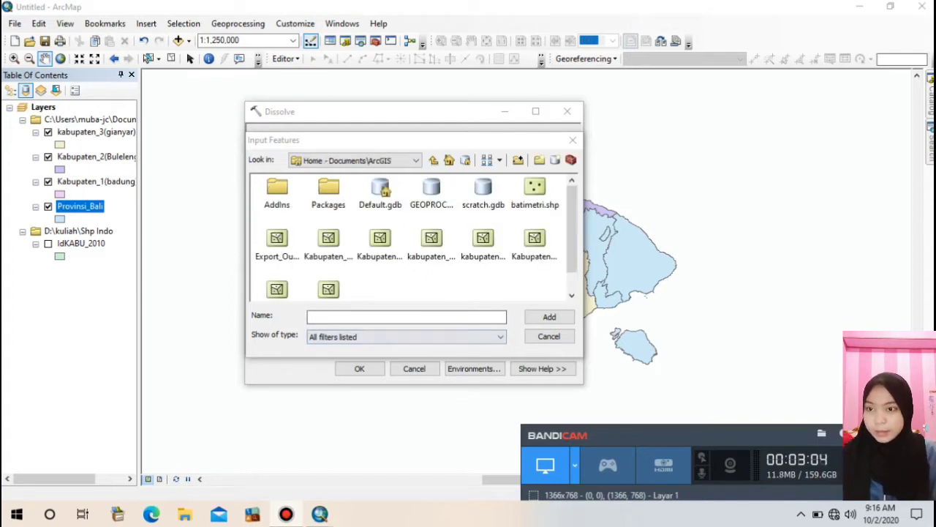
scroll(410, 238, "down", 1)
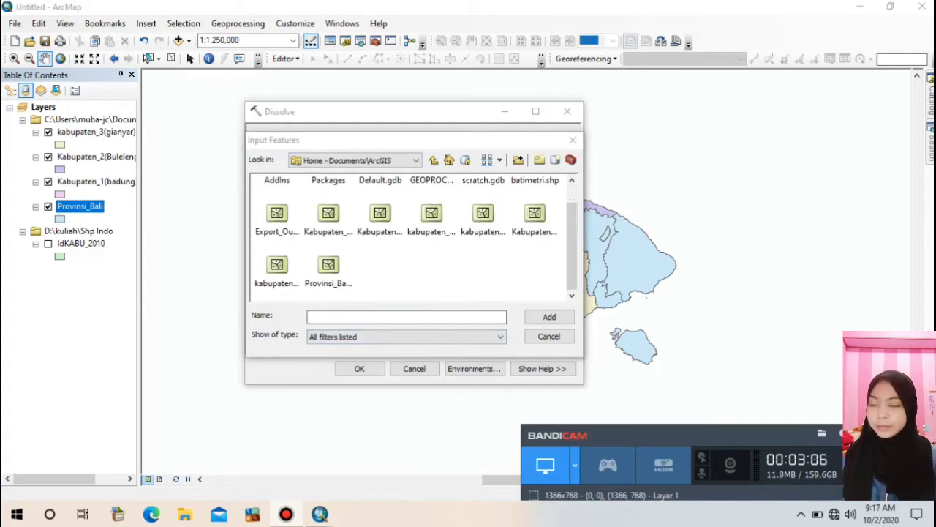
key("Escape")
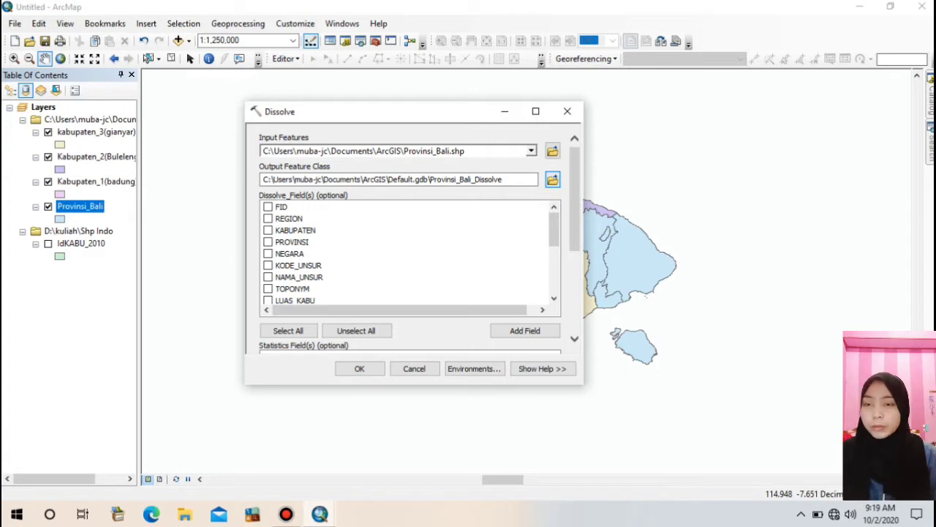
Create a new file geodatabase named geopro in the Documents\ArcGIS folder while choosing the Dissolve output location
left_click(552, 179)
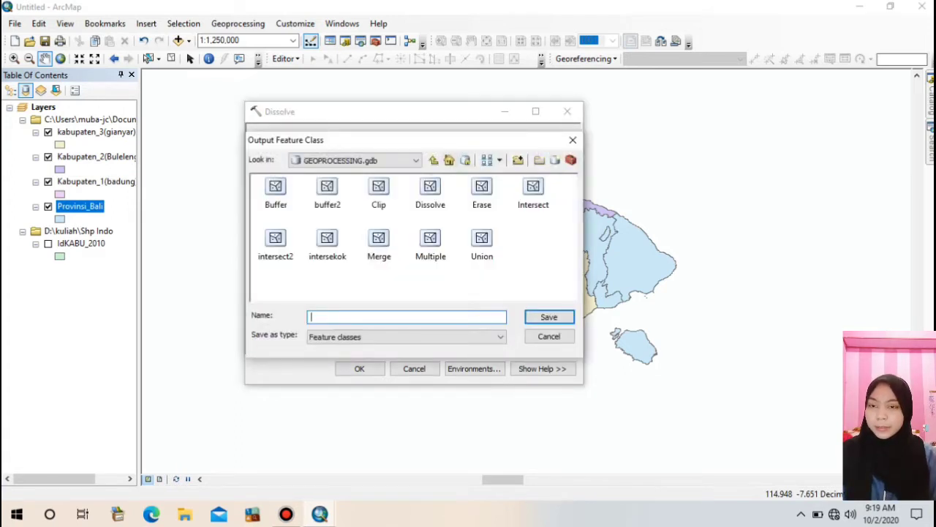
left_click(433, 160)
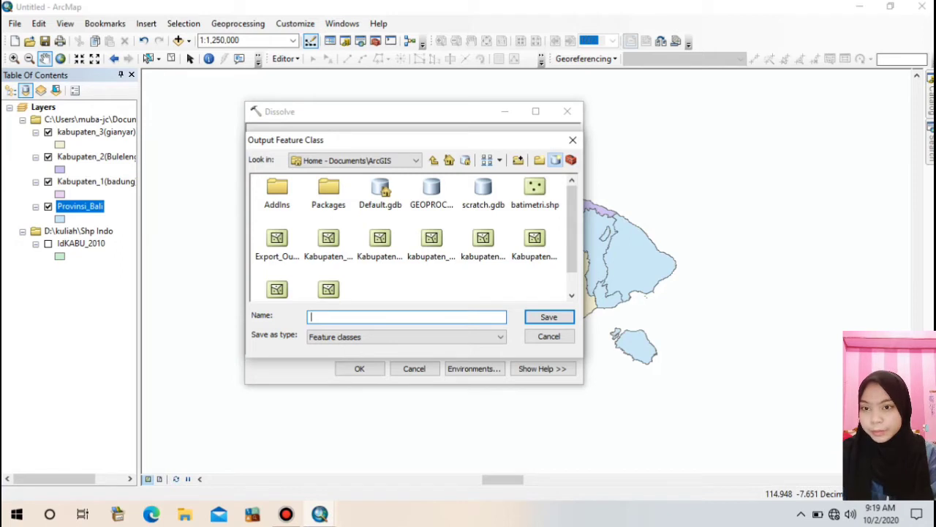
left_click(555, 160)
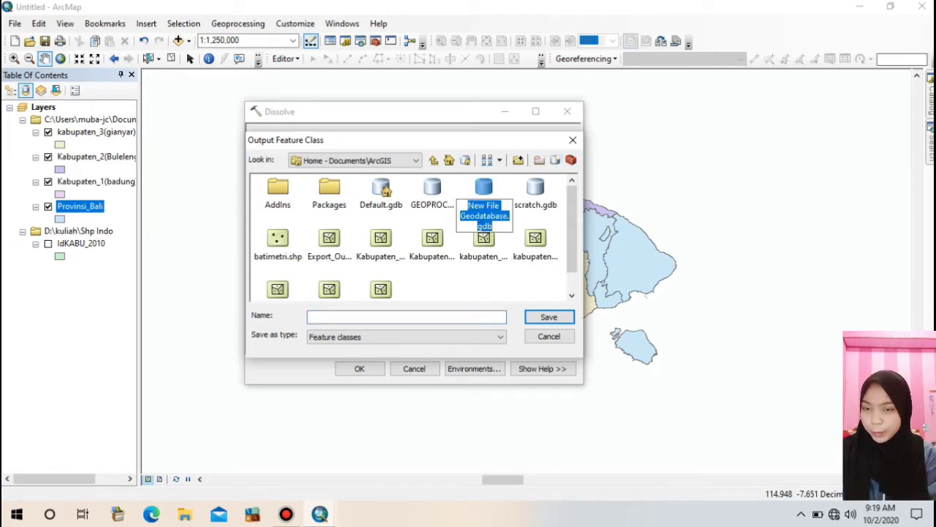
type("geop")
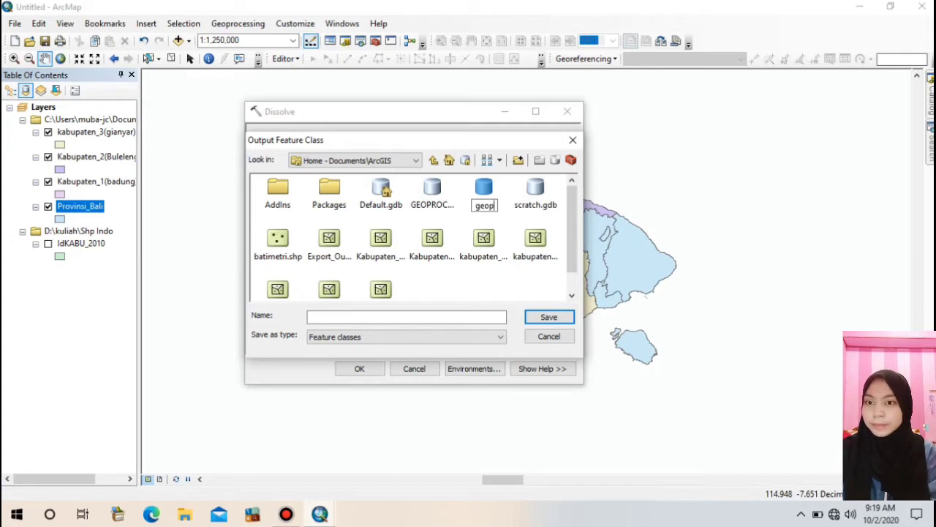
type("r")
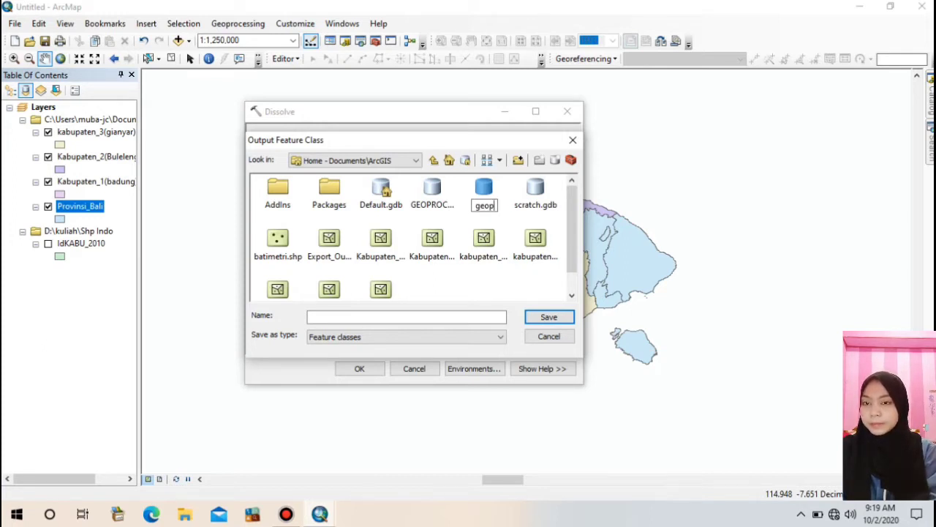
type("o")
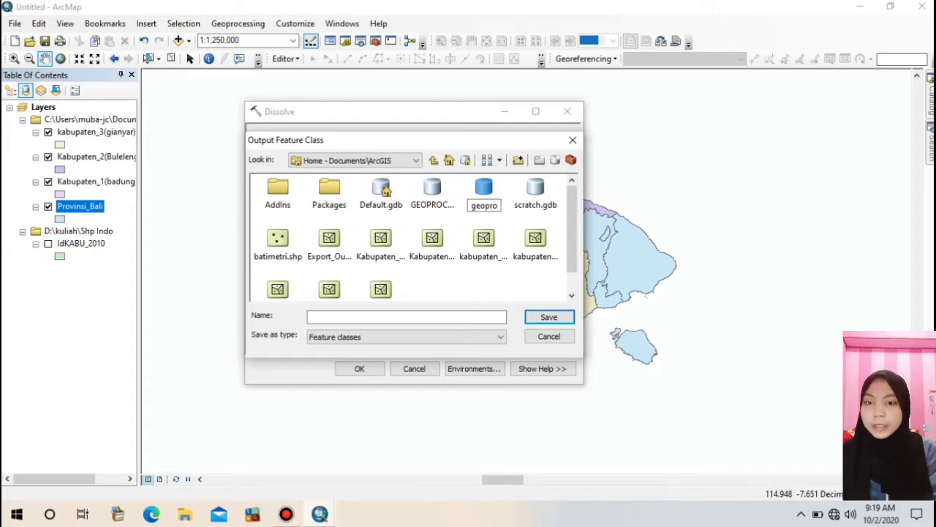
key("Return")
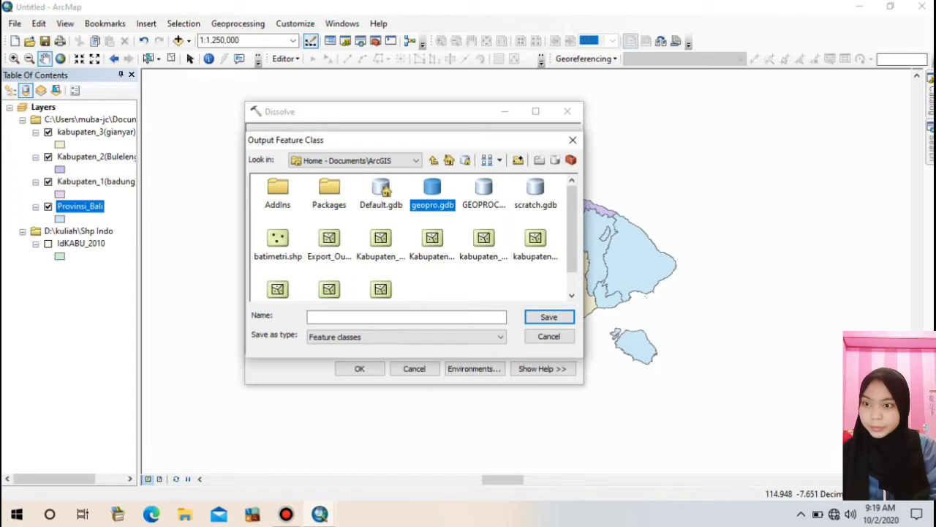
Name the output feature class DISSOLVE inside geopro.gdb and run the Dissolve on the PROVINSI field
key("Return")
left_click(381, 316)
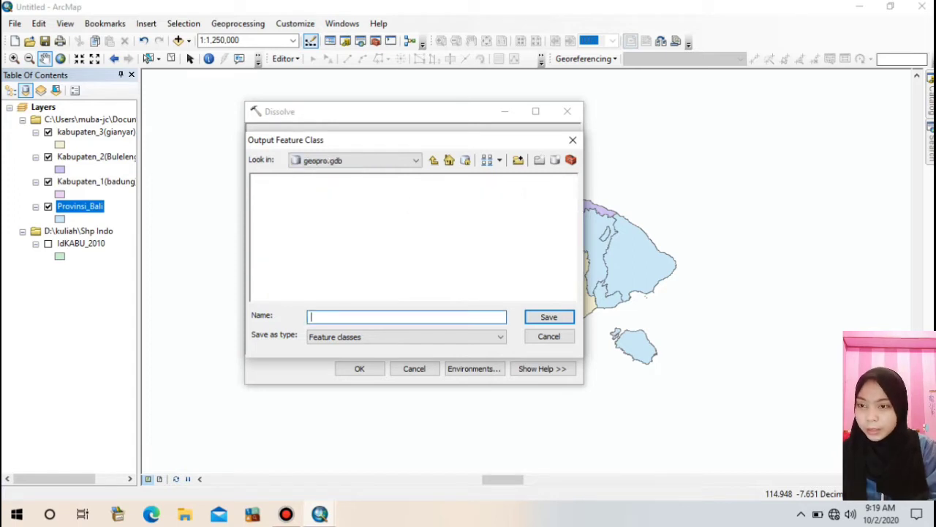
type("DISSOL")
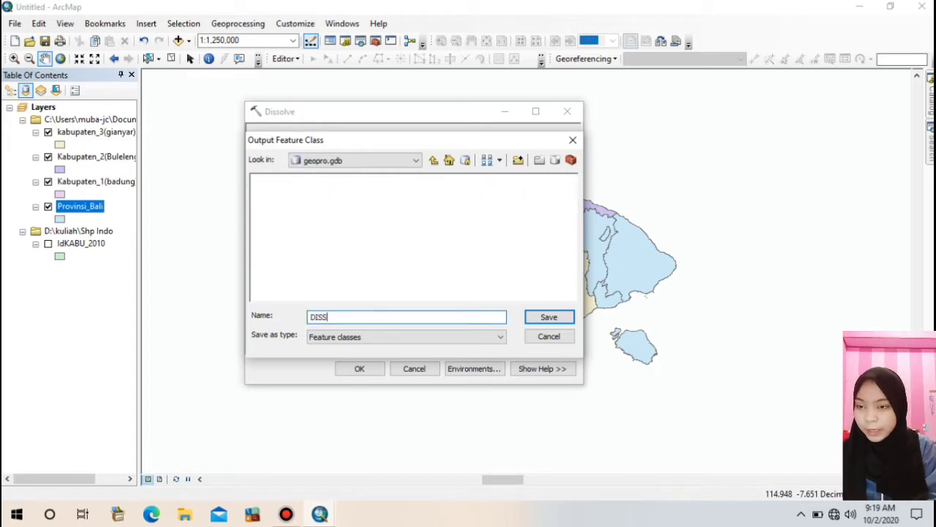
type("VE")
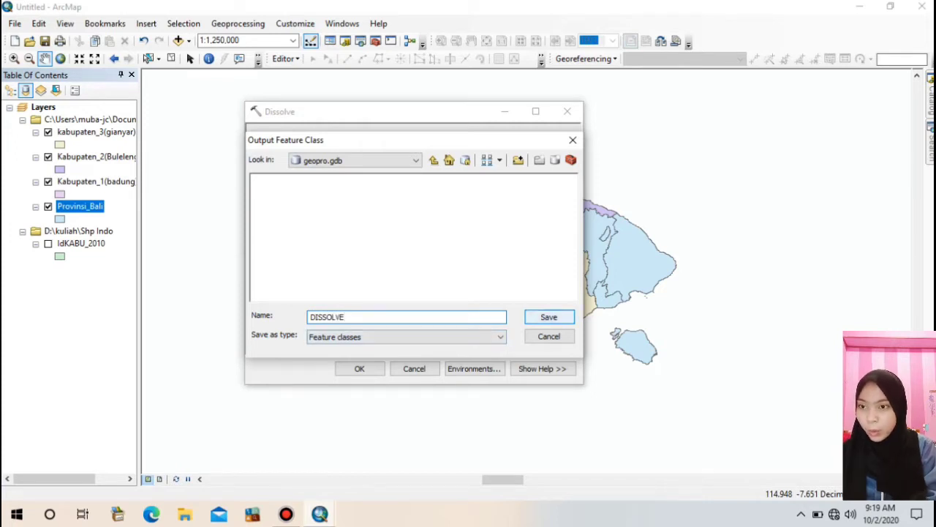
left_click(549, 317)
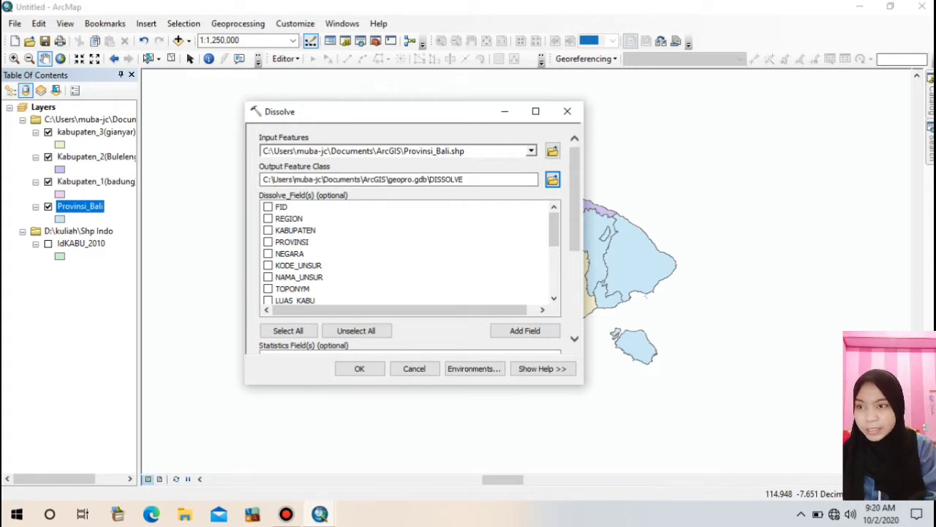
left_click(268, 242)
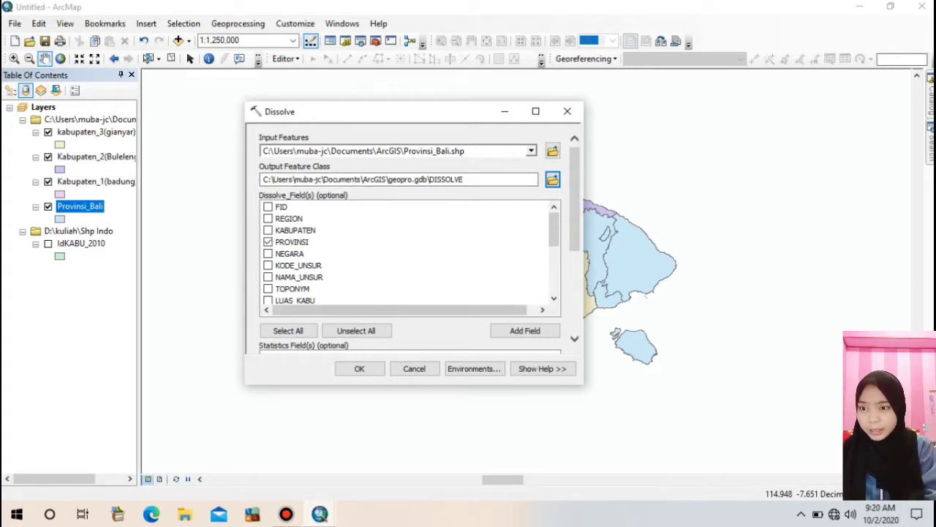
left_click(359, 368)
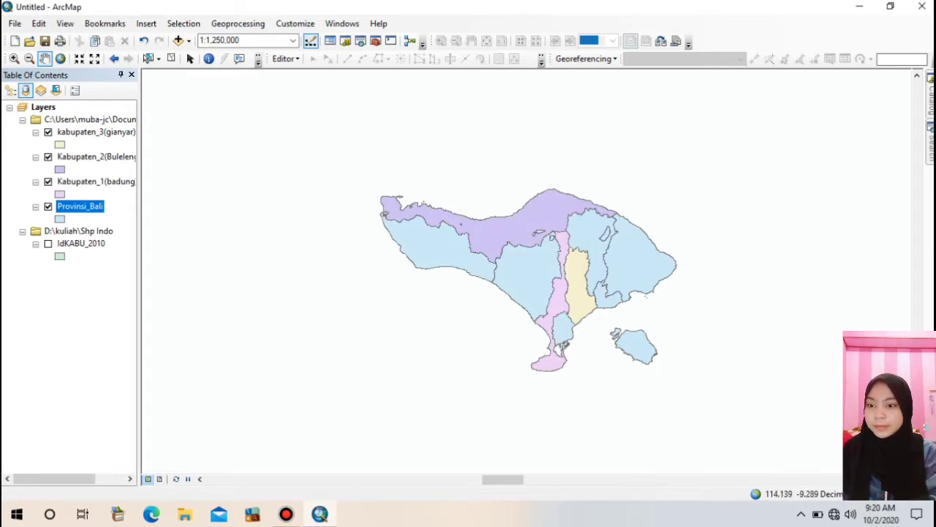
left_click(319, 515)
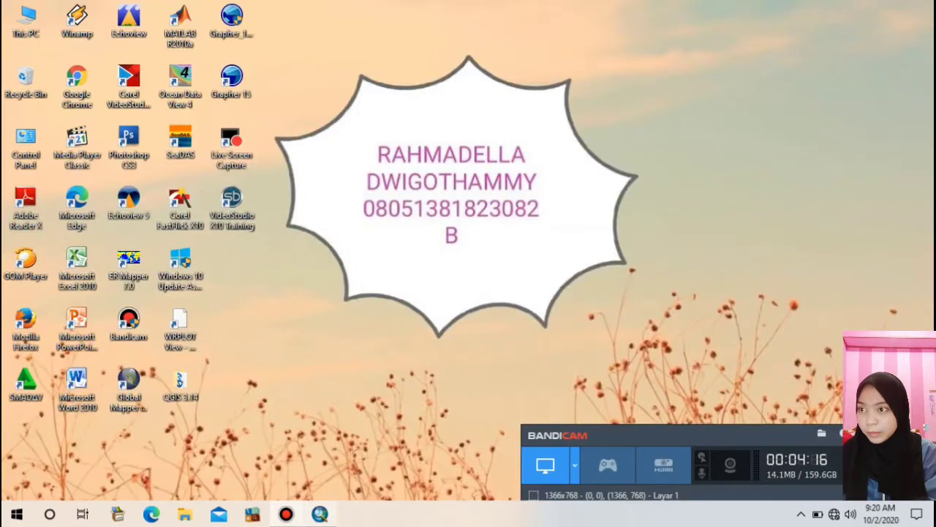
left_click(286, 515)
left_click(320, 514)
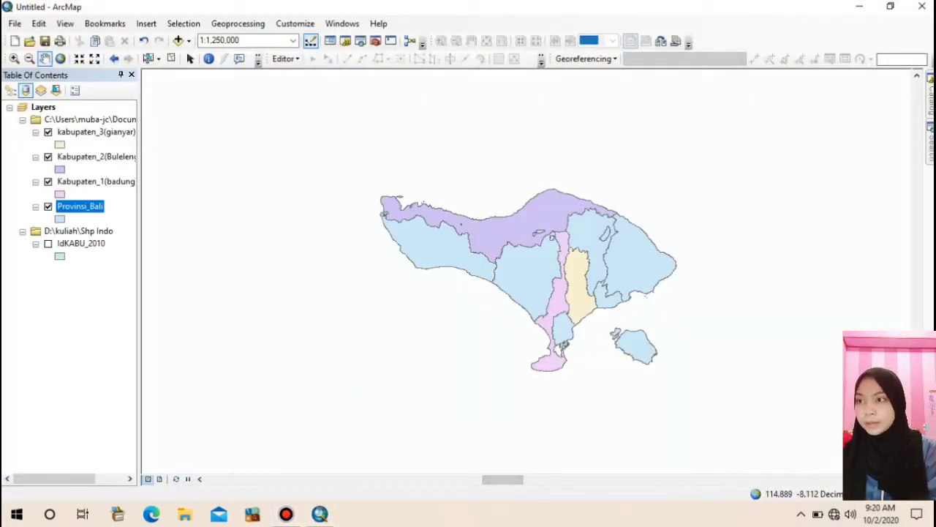
left_click(286, 515)
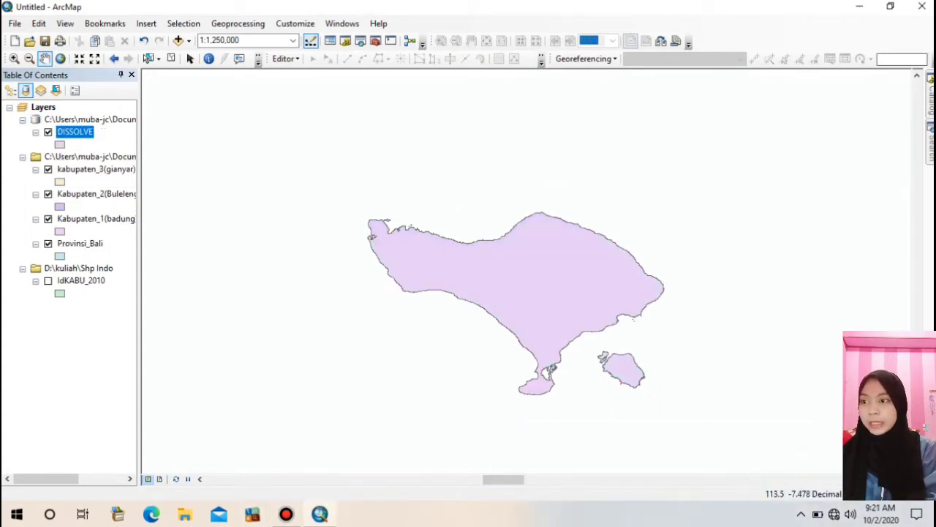
Hide the Badung, Buleleng, Gianyar and Provinsi_Bali layers to view the DISSOLVE layer by itself
left_click(48, 219)
left_click(48, 193)
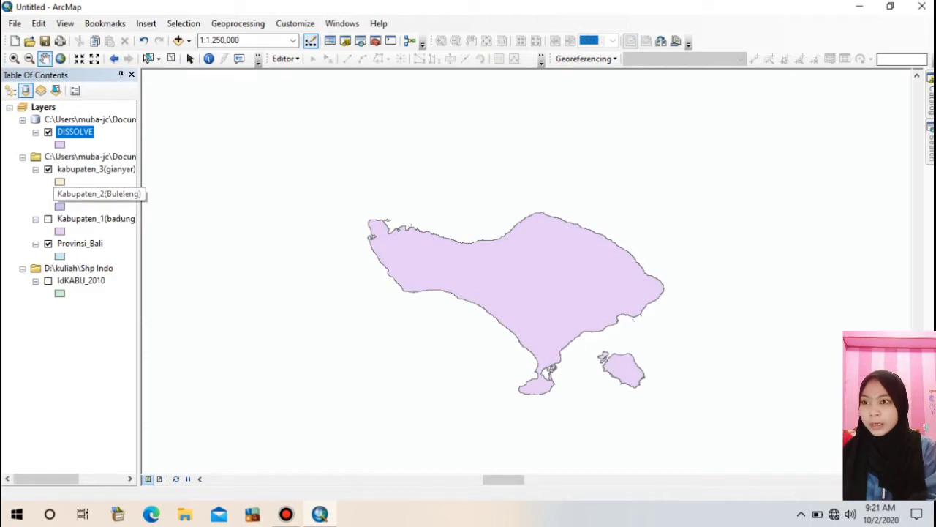
left_click(95, 169)
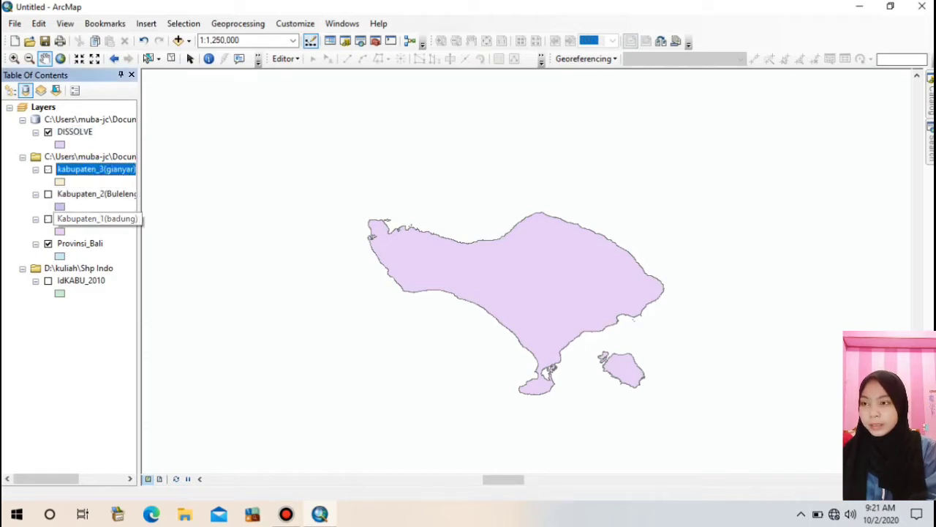
left_click(35, 243)
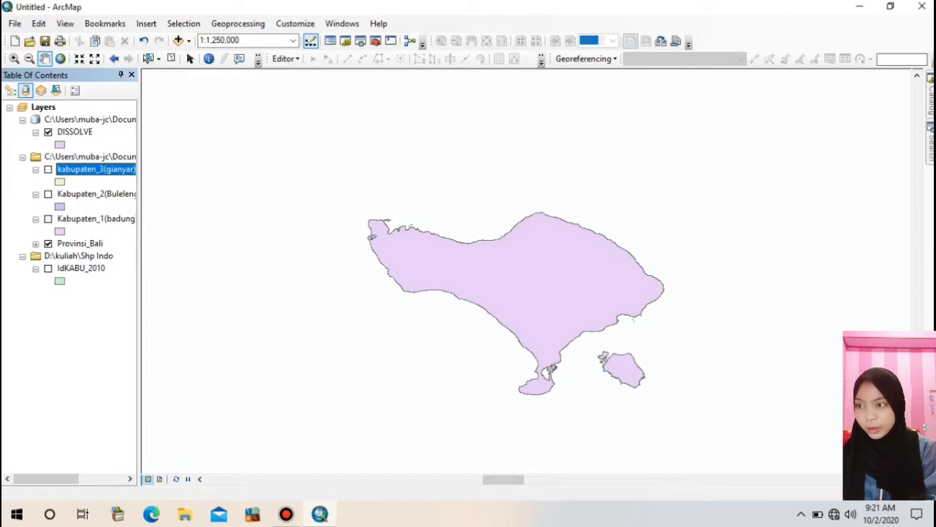
left_click(47, 243)
Show the Badung, Buleleng, Gianyar and Provinsi_Bali layers again and hide the DISSOLVE layer
left_click(48, 218)
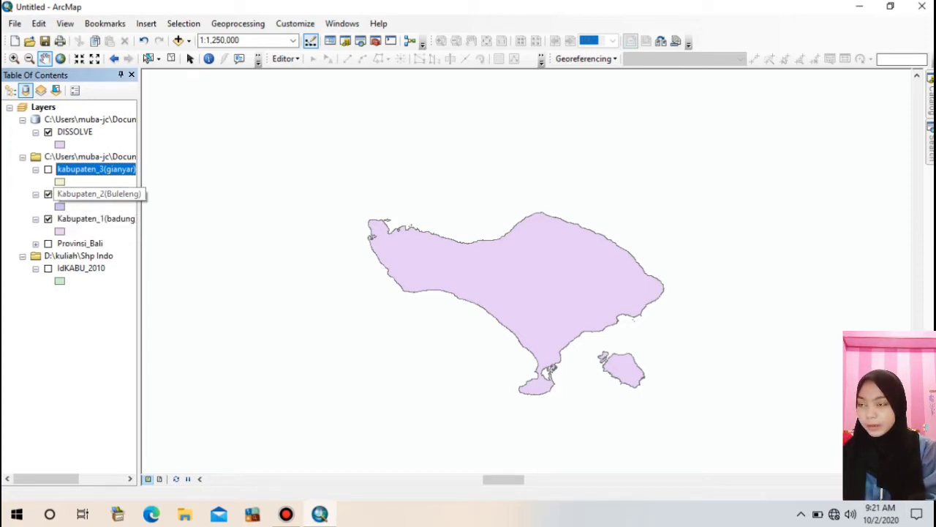
left_click(47, 194)
left_click(48, 169)
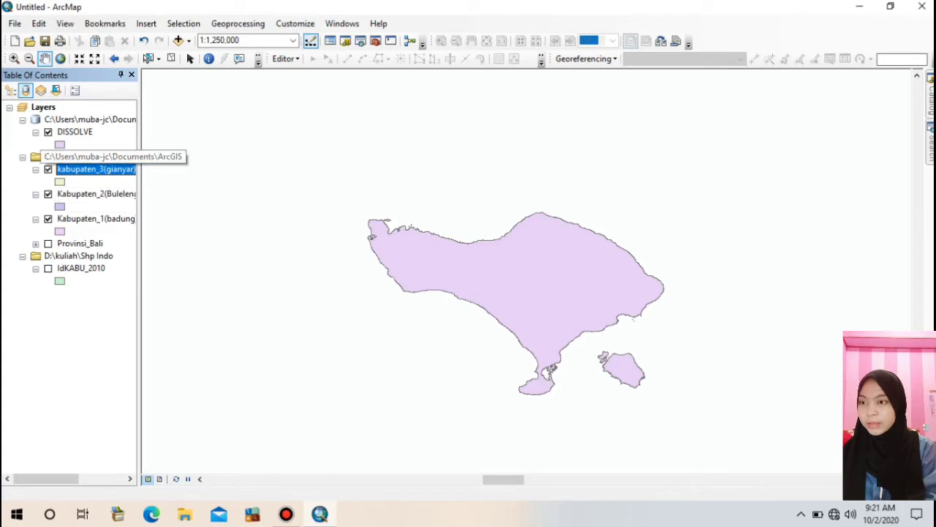
left_click(48, 131)
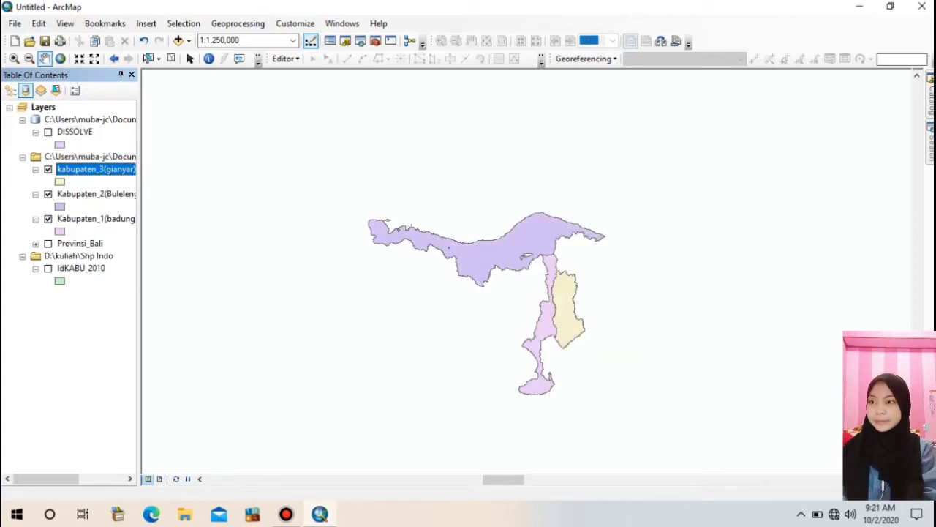
left_click(48, 243)
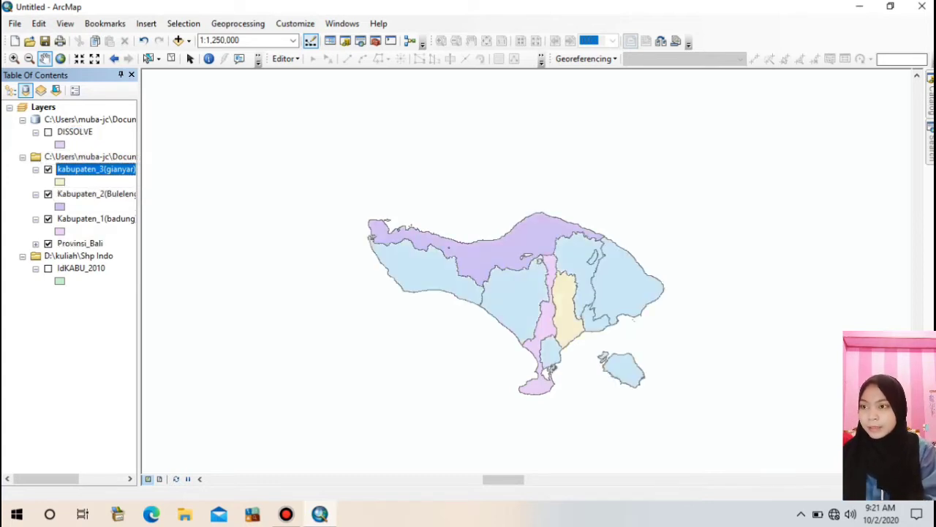
Toggle the DISSOLVE layer's visibility to compare it with the regency and Provinsi_Bali layers, leaving it hidden
left_click(80, 119)
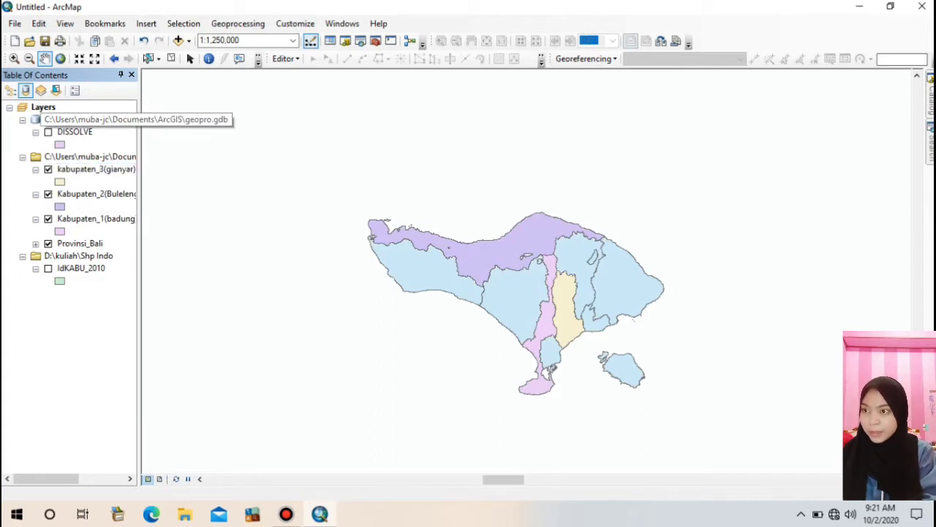
left_click(48, 131)
left_click(49, 131)
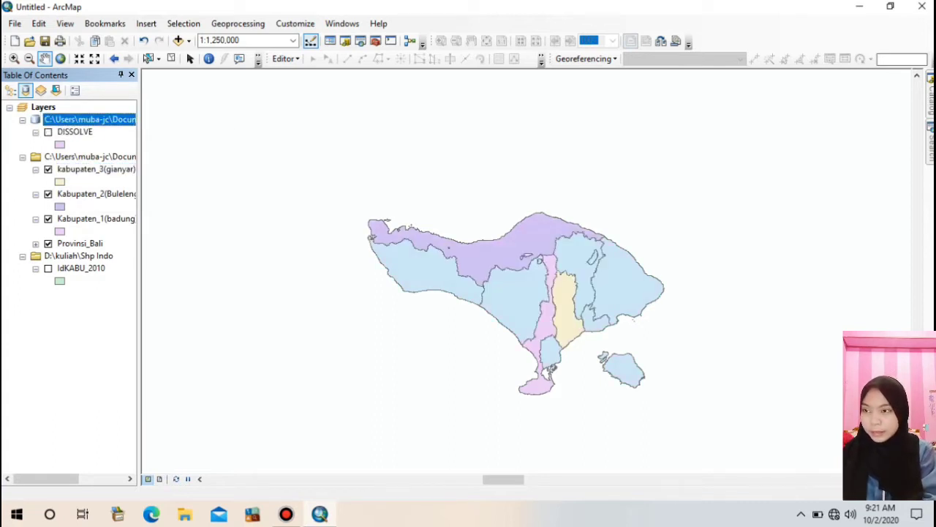
left_click(48, 132)
left_click(48, 131)
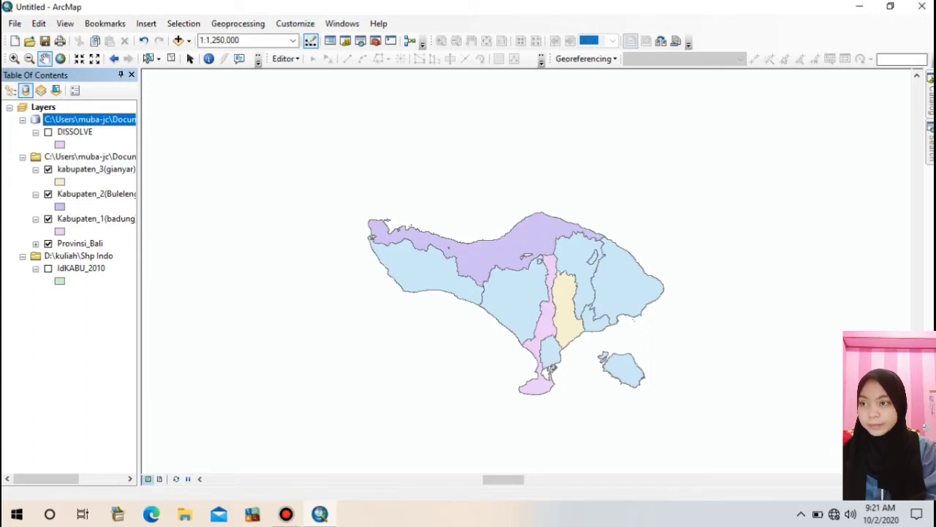
left_click(49, 132)
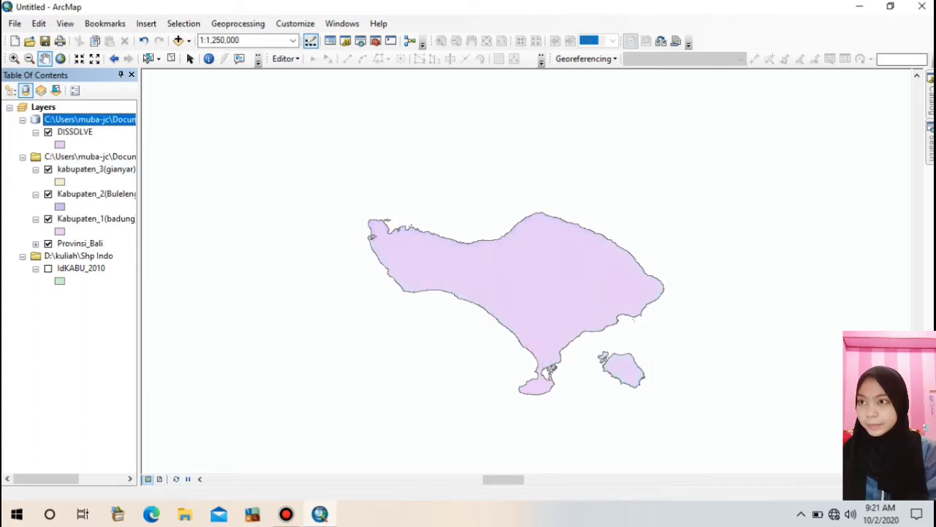
left_click(48, 131)
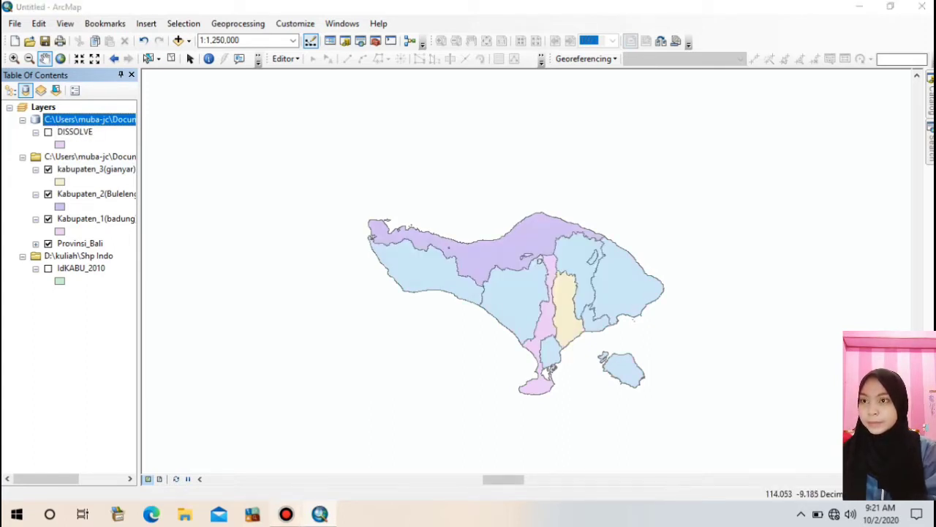
left_click(286, 514)
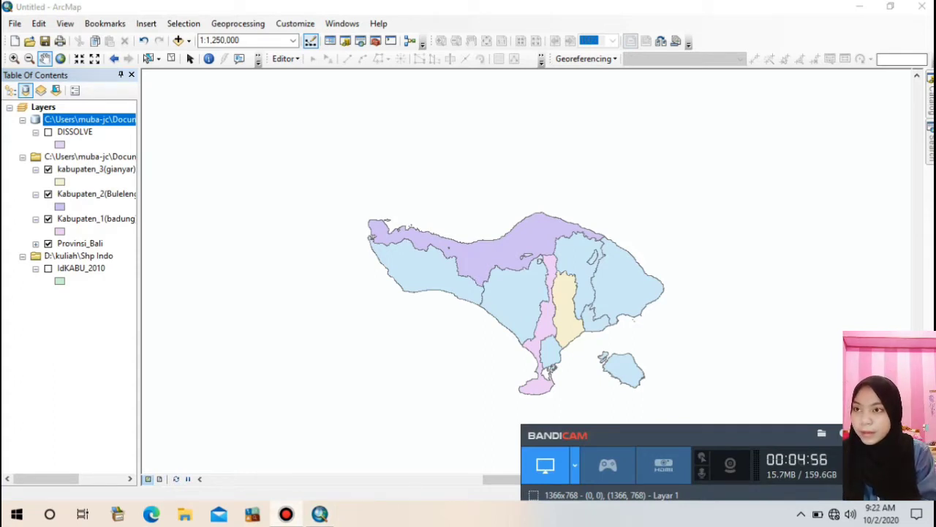
Display ArcToolbox and start the Erase overlay analysis tool
left_click(237, 23)
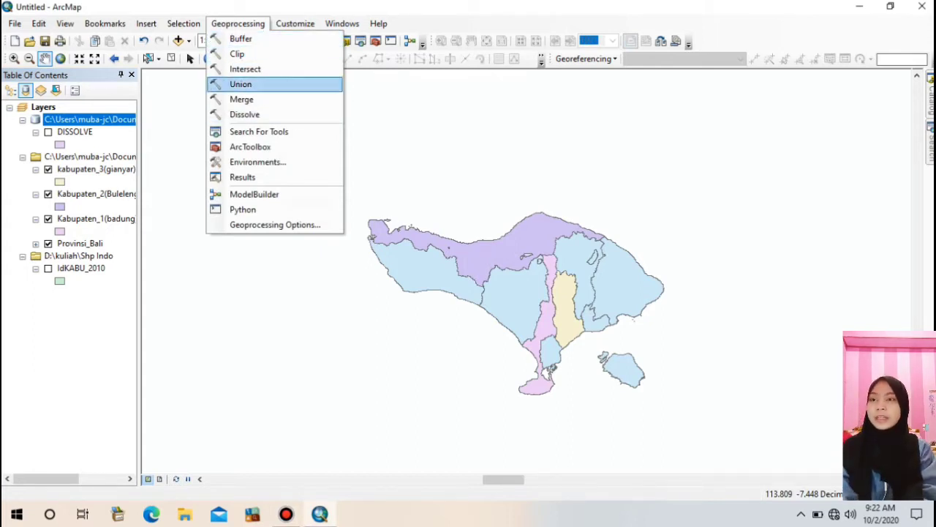
left_click(250, 147)
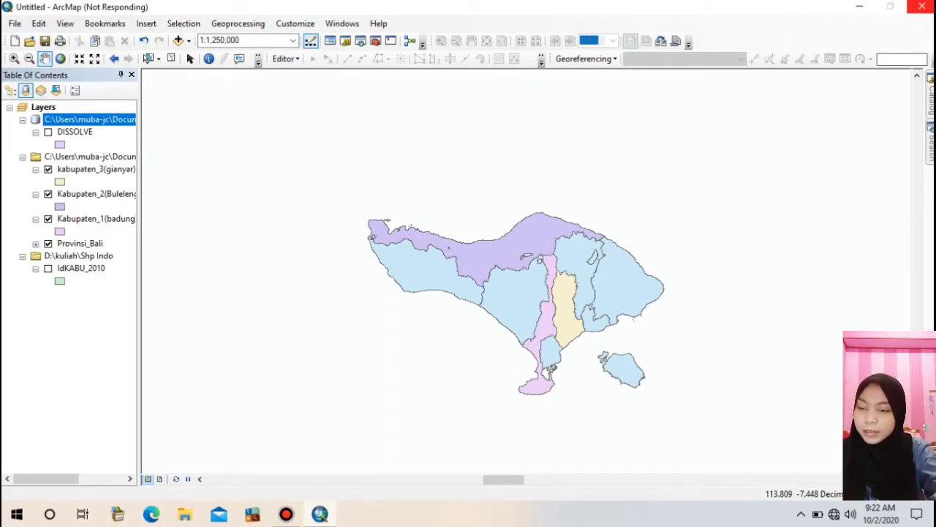
left_click(286, 514)
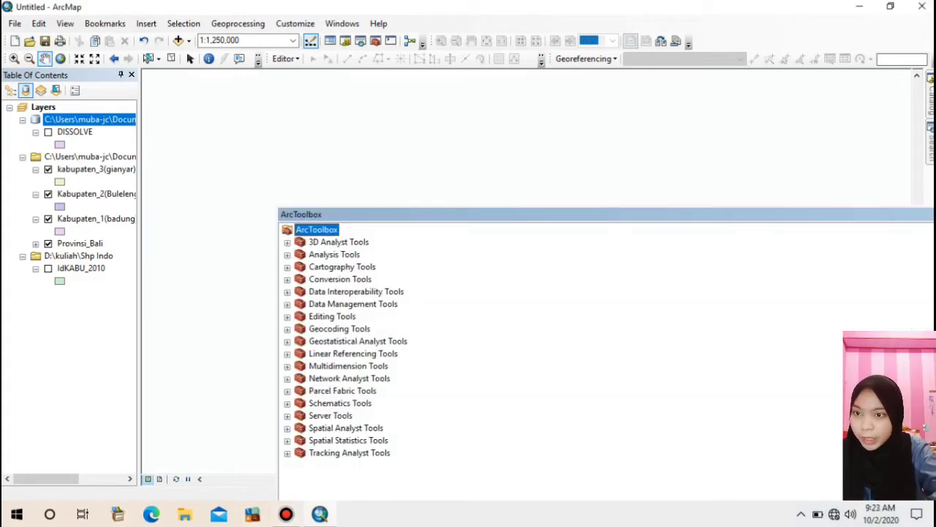
double_click(339, 243)
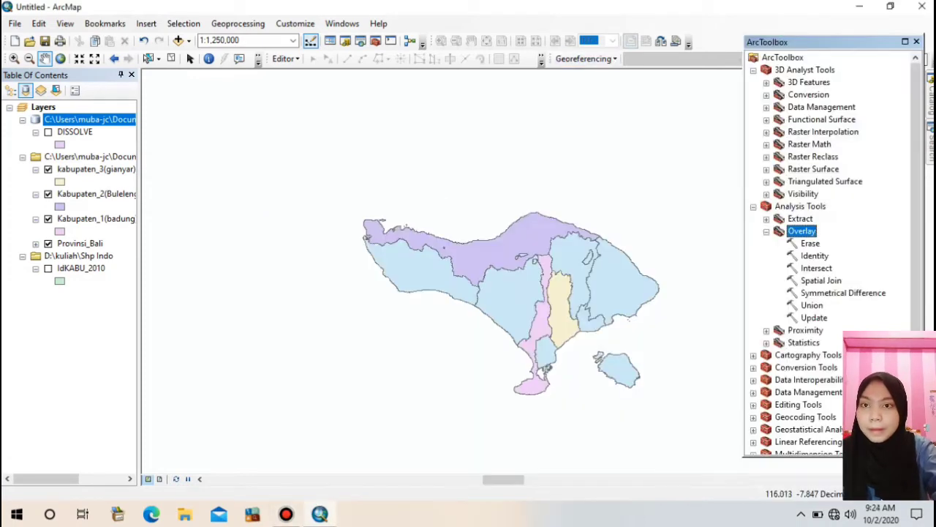
left_click(800, 206)
left_click(802, 231)
left_click(810, 243)
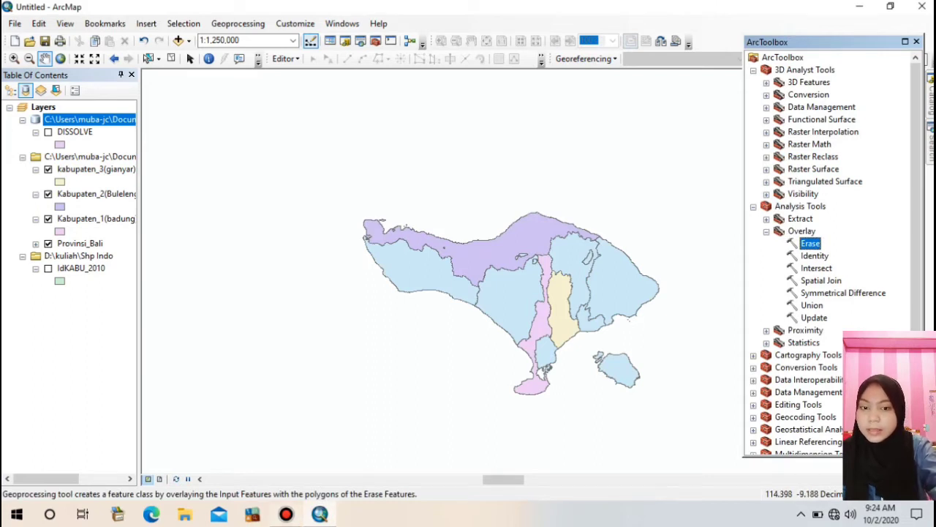
key("alt+Tab")
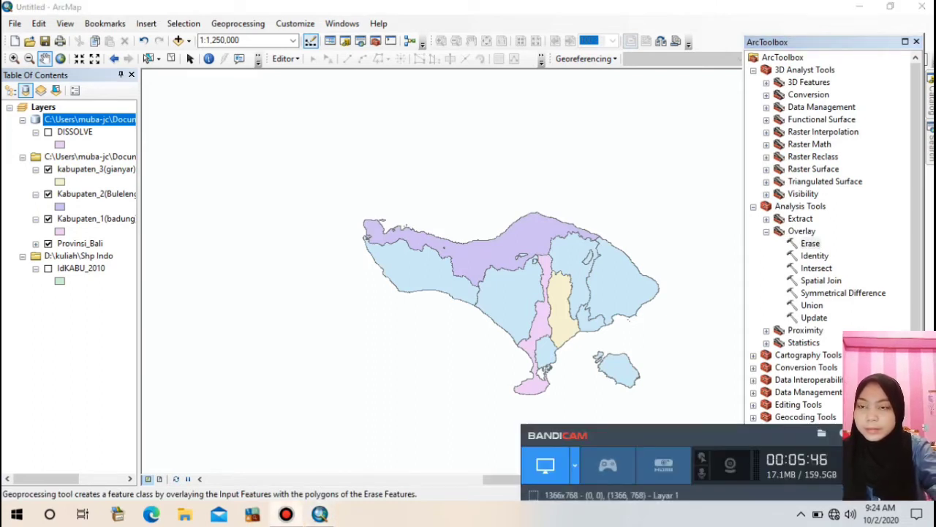
double_click(811, 243)
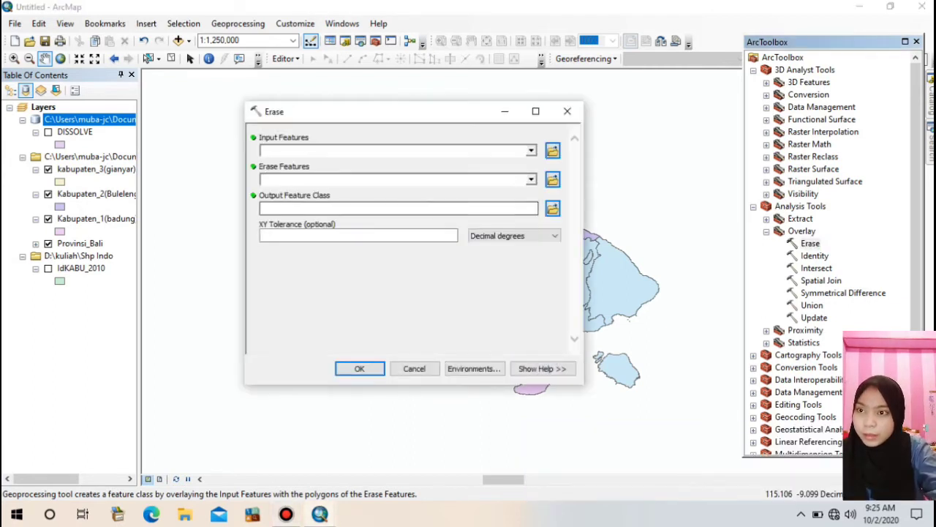
Set Provinsi_Bali.shp as the Erase input features and Kabupaten_1(badung).shp as the erase features
left_click(552, 150)
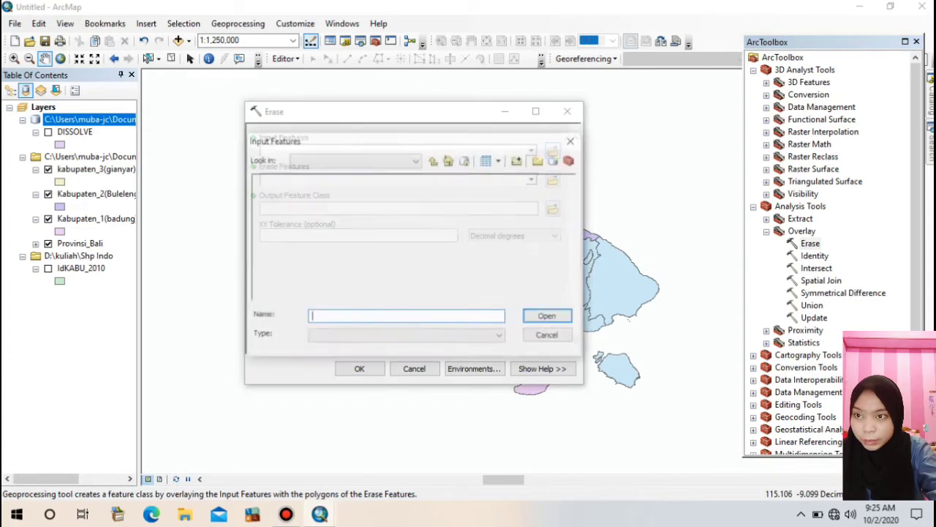
scroll(413, 238, "down", 1)
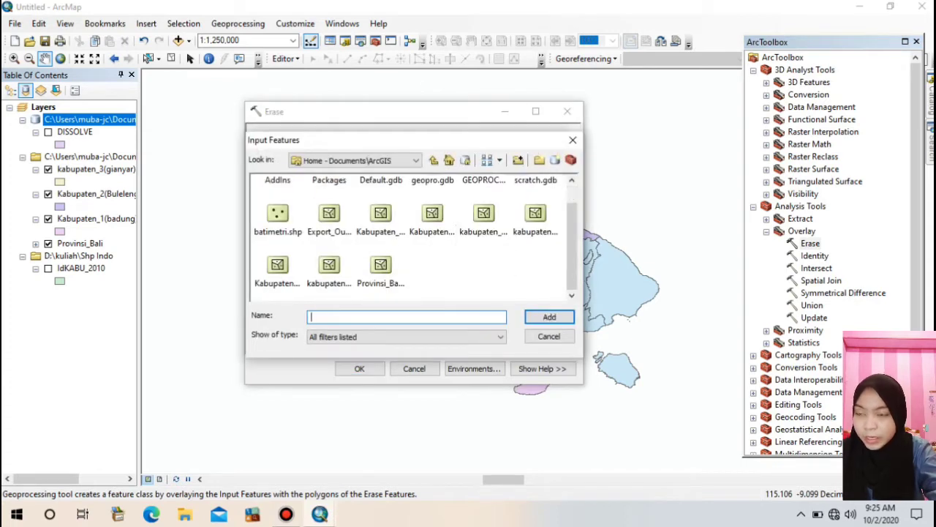
key("Escape")
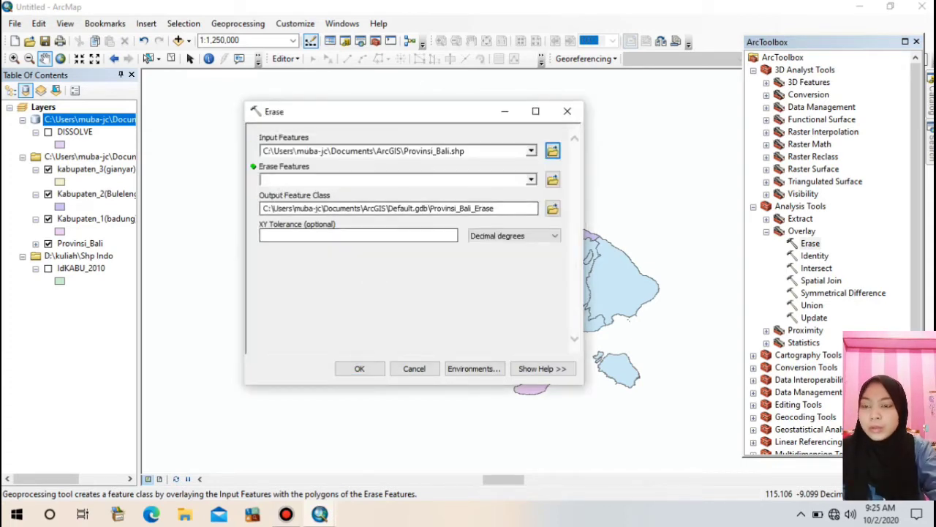
left_click(553, 179)
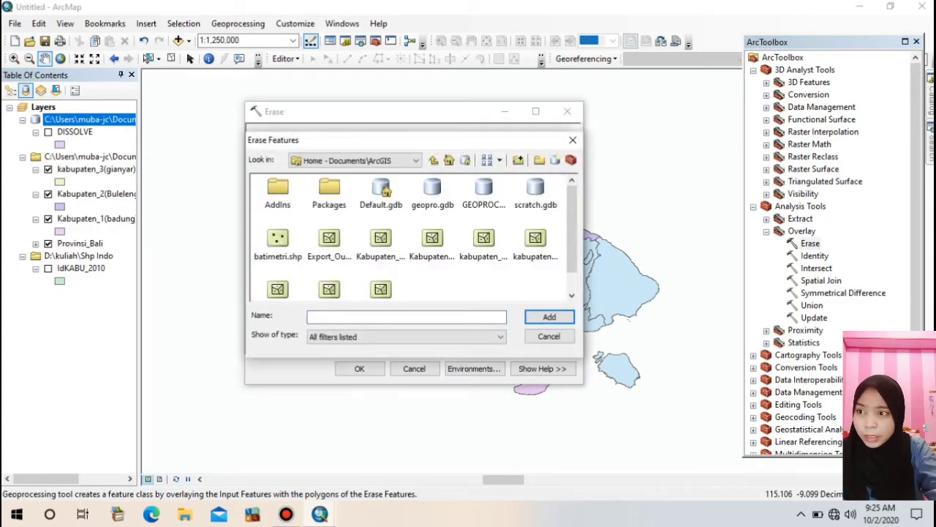
double_click(380, 240)
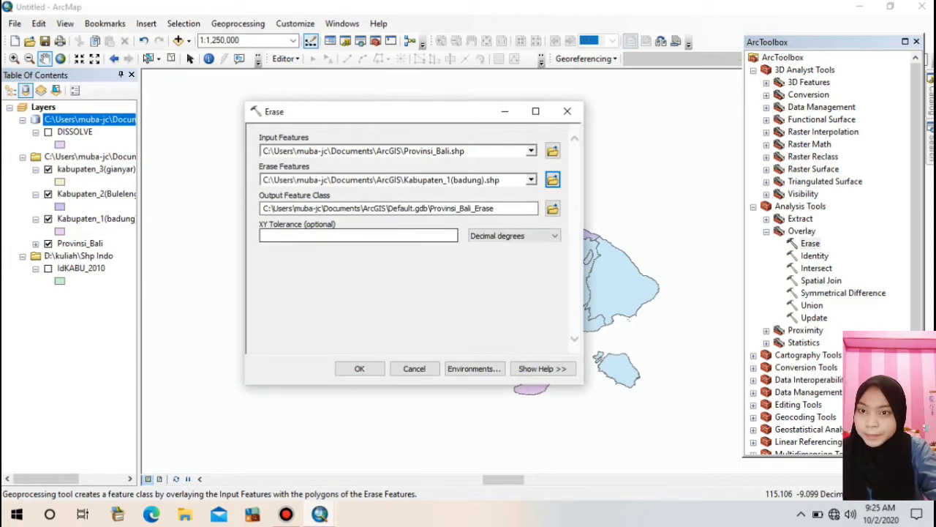
Name the output feature class ERASE inside geopro.gdb and run the Erase
left_click(286, 514)
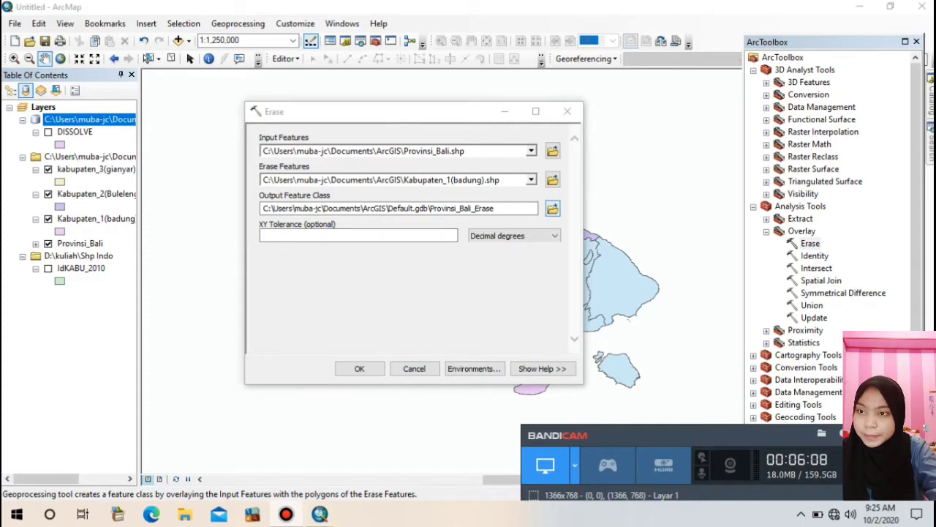
left_click(552, 209)
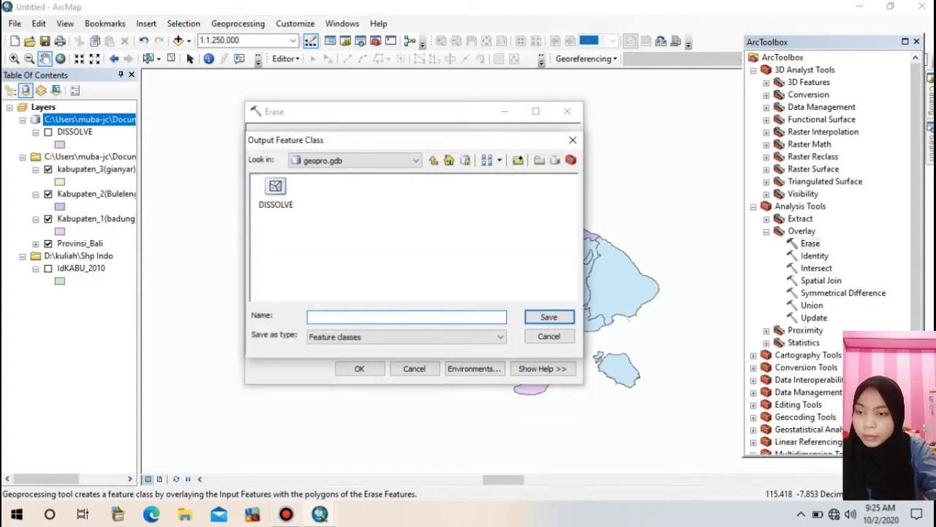
type("ERASE")
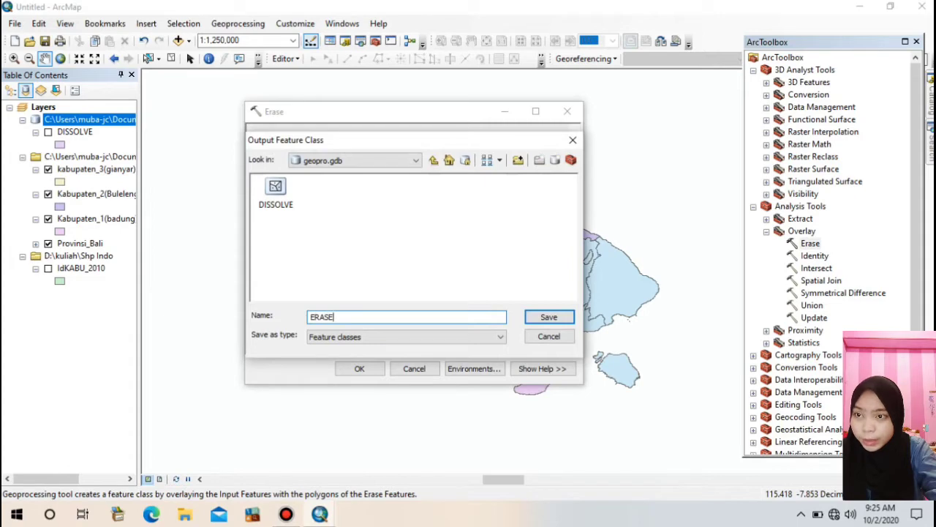
key("Return")
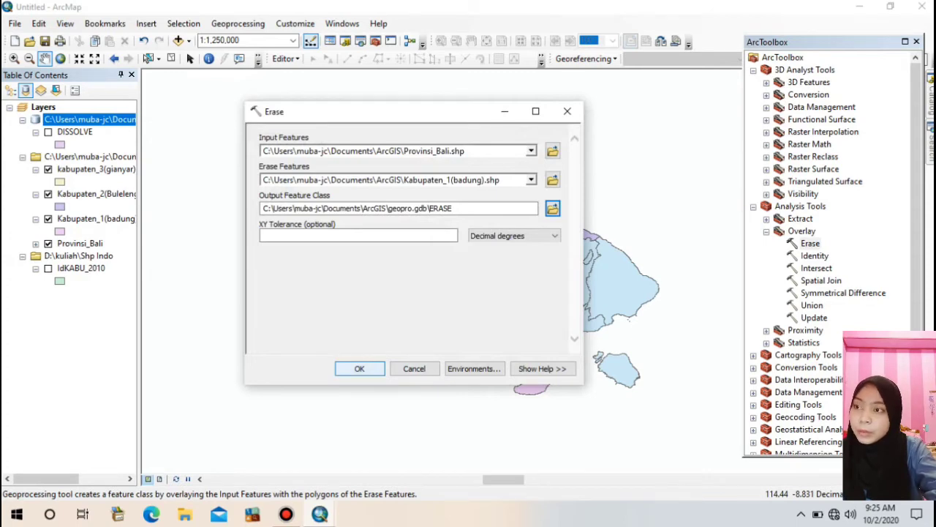
left_click(359, 368)
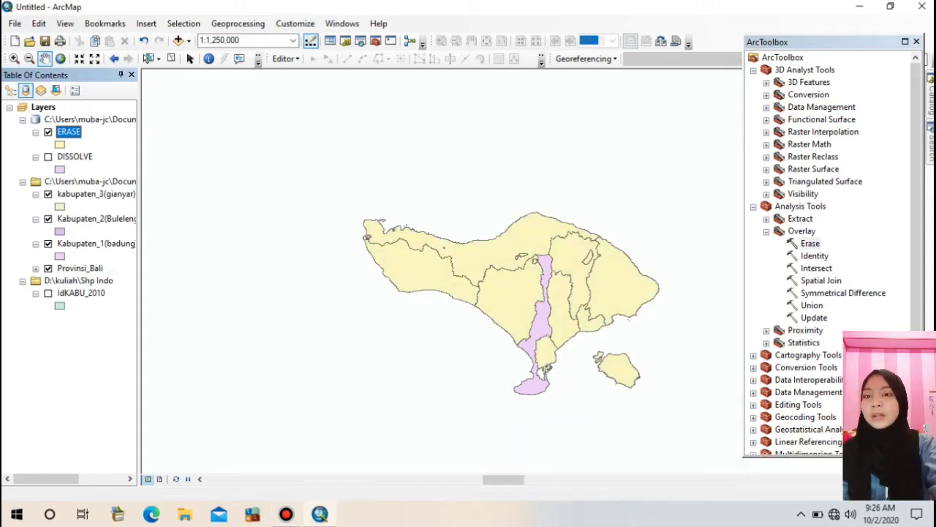
Toggle the ERASE layer's visibility to compare it with the original regency layers, leaving it hidden
left_click(48, 132)
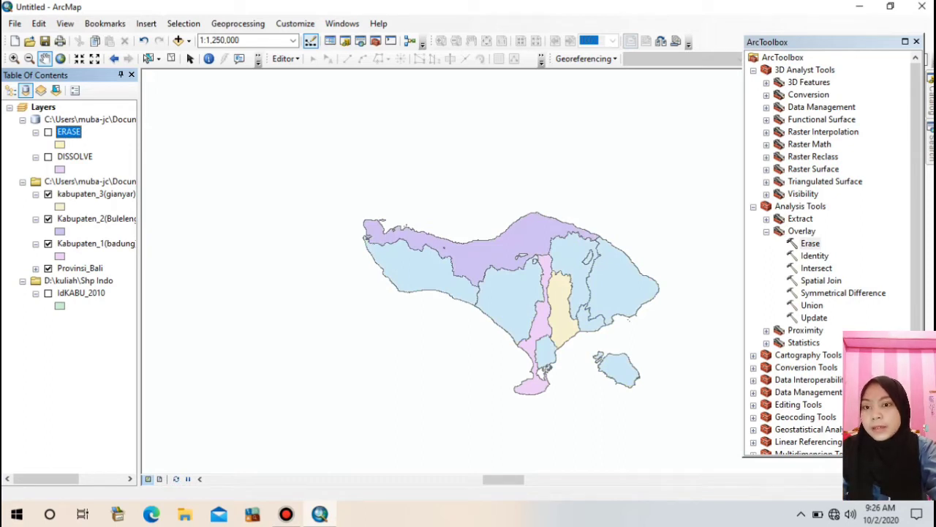
left_click(49, 132)
left_click(48, 132)
left_click(48, 131)
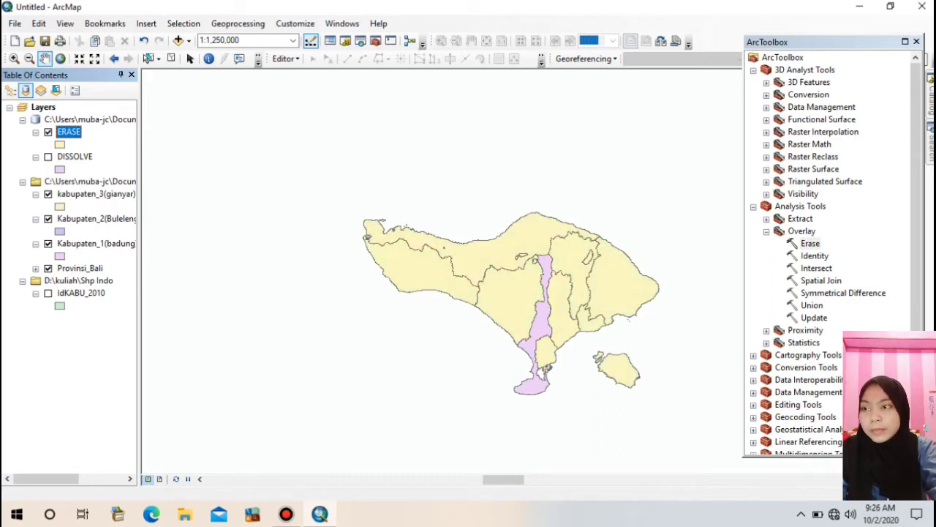
left_click(48, 132)
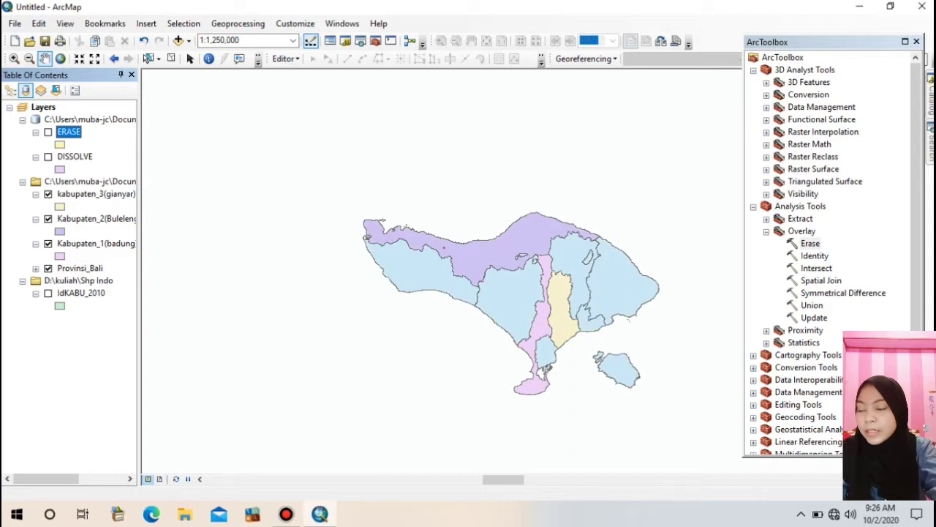
left_click(49, 132)
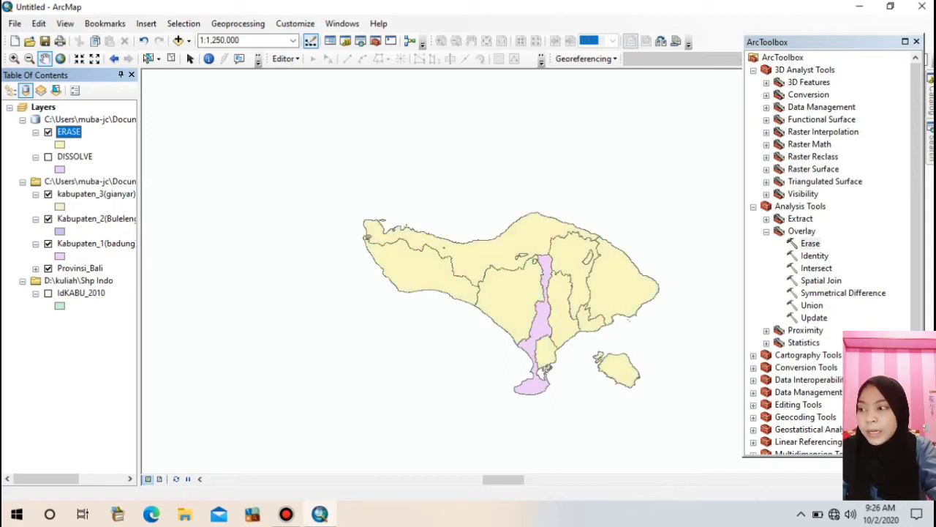
left_click(49, 132)
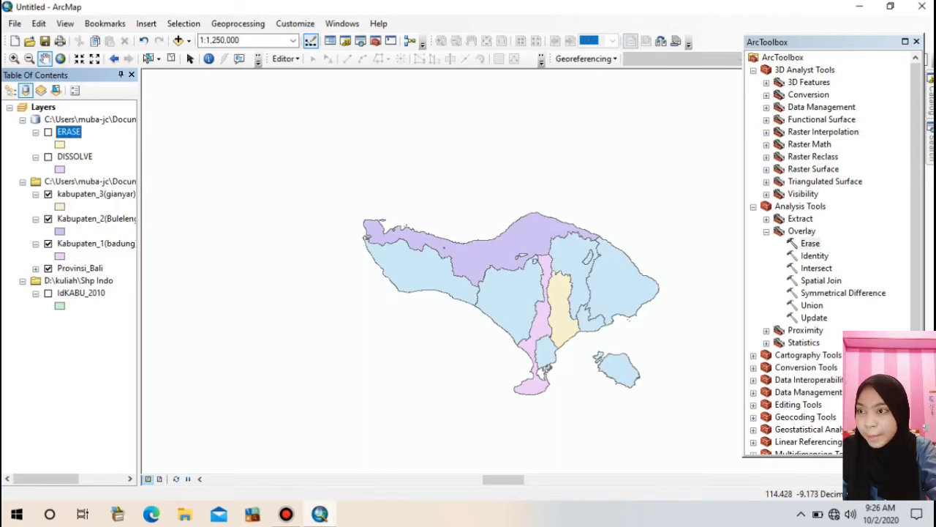
left_click(286, 514)
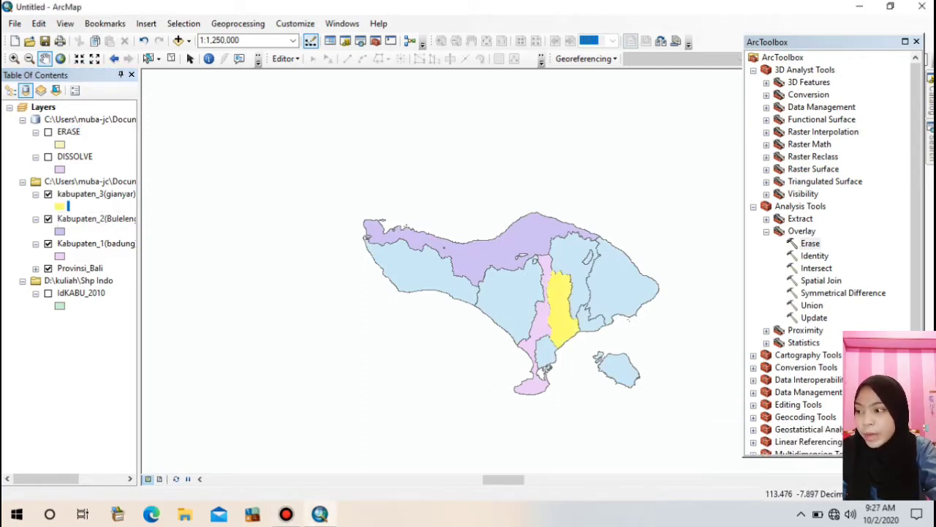
Hide the Gianyar, Buleleng and Badung layers and briefly show ERASE over Provinsi_Bali to compare them
left_click(48, 194)
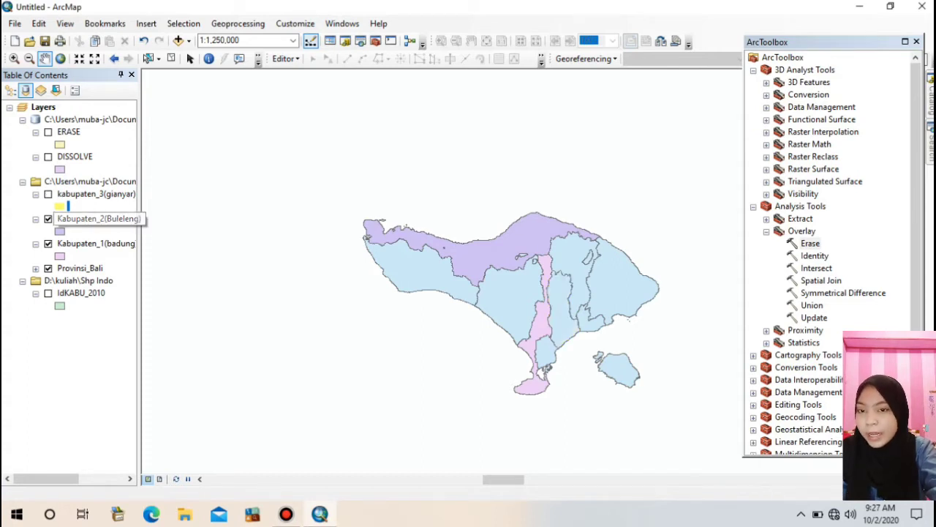
left_click(47, 219)
left_click(48, 243)
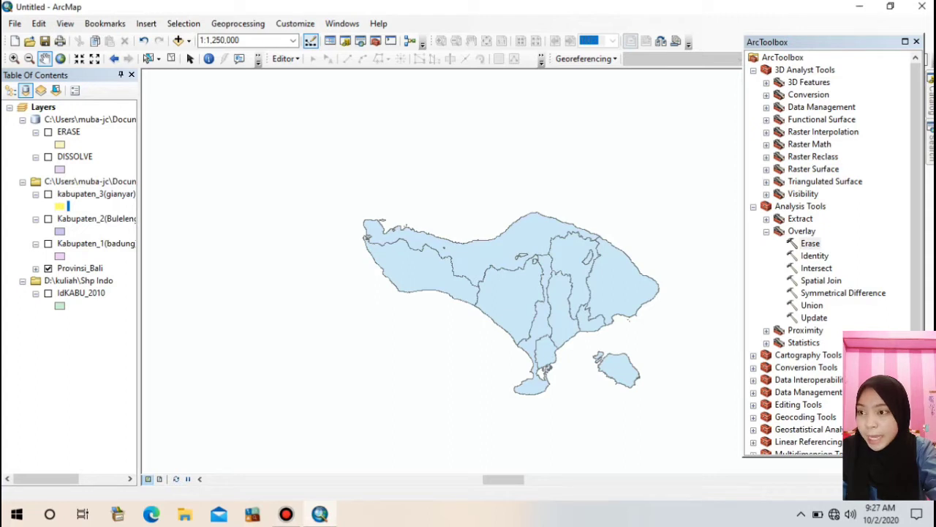
left_click(48, 131)
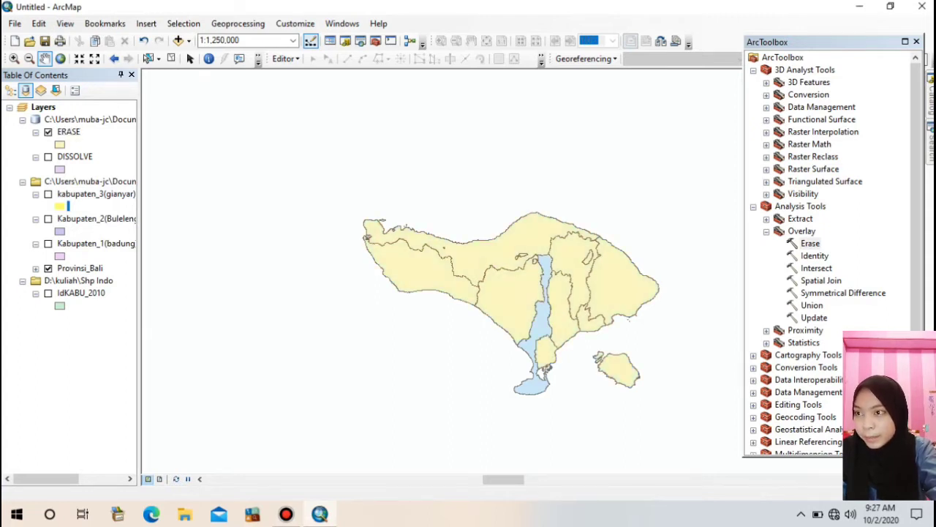
left_click(49, 132)
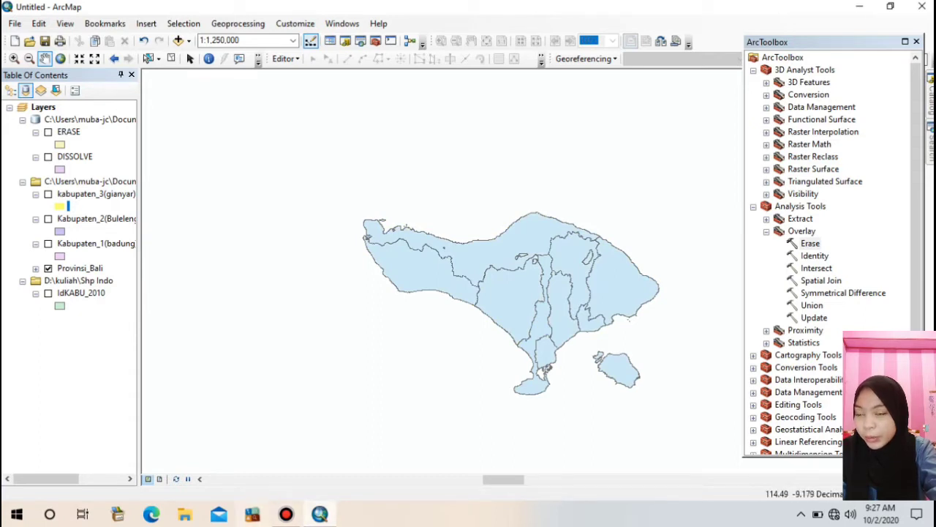
left_click(286, 513)
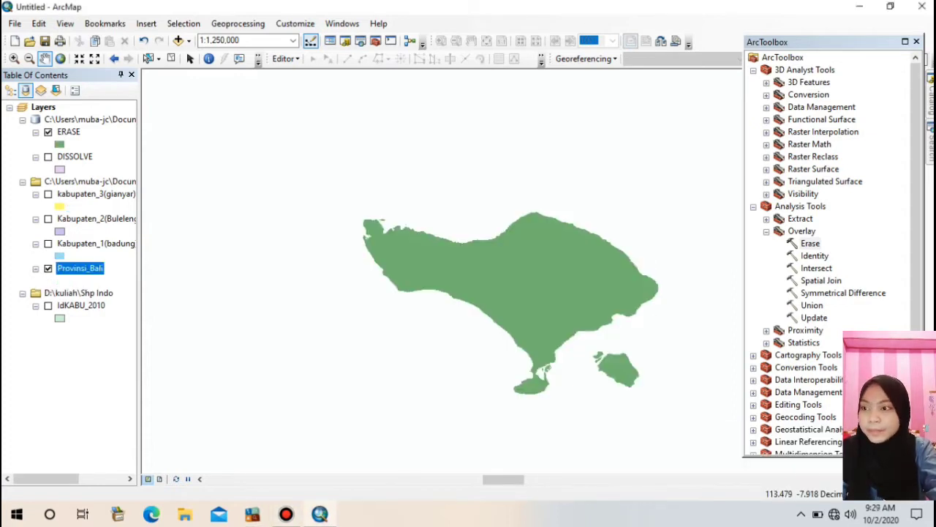
Toggle the Provinsi_Bali layer off and on to view the ERASE layer without it
left_click(48, 269)
left_click(49, 268)
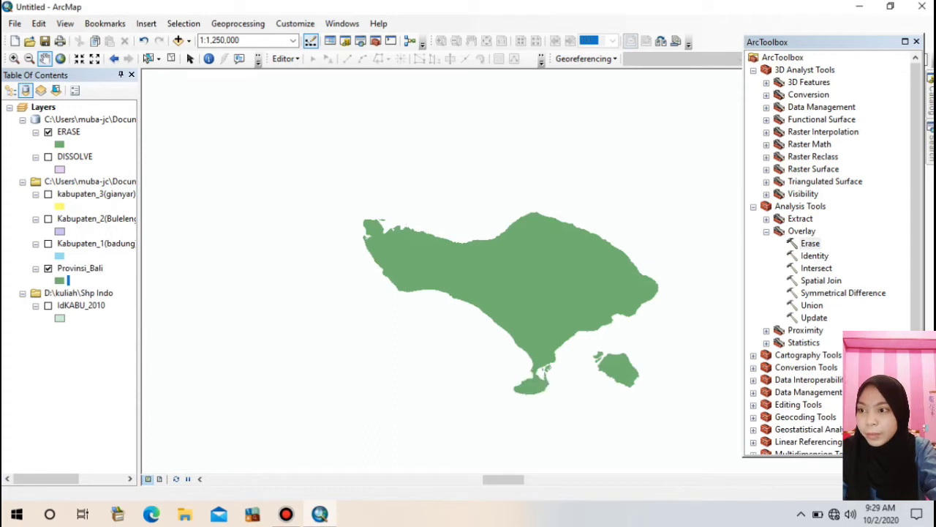
Hide Provinsi_Bali and show the Badung, Buleleng and Gianyar regency layers together with ERASE to compare them
left_click(48, 269)
left_click(80, 268)
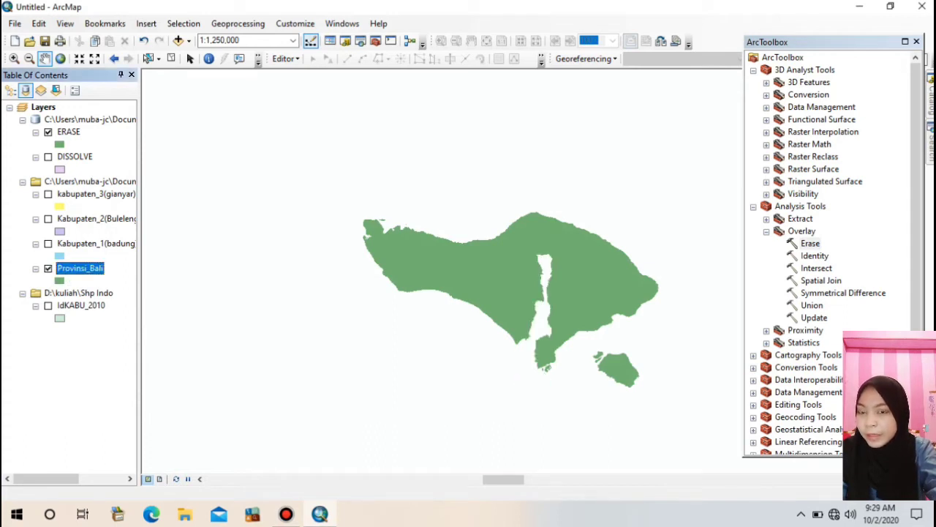
left_click(48, 268)
left_click(48, 244)
left_click(49, 219)
left_click(88, 181)
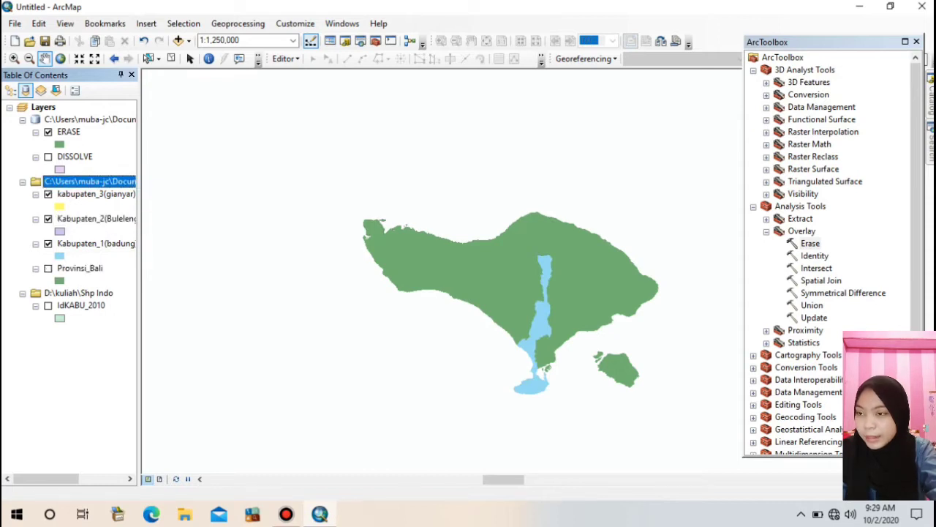
Show the Provinsi_Bali layer and hide the ERASE and three regency layers
left_click(48, 269)
left_click(48, 244)
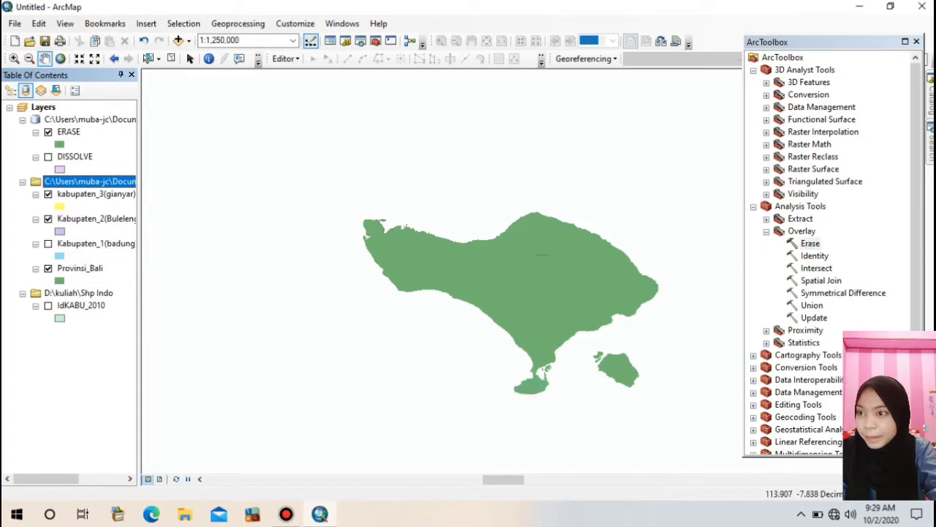
left_click(287, 515)
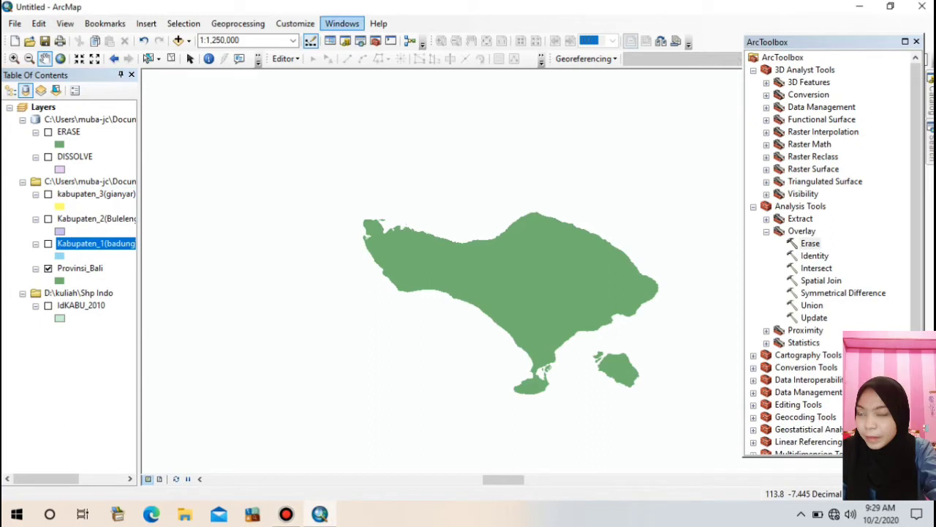
Open the Catalog window and move ArcToolbox clear of its file tree
left_click(342, 23)
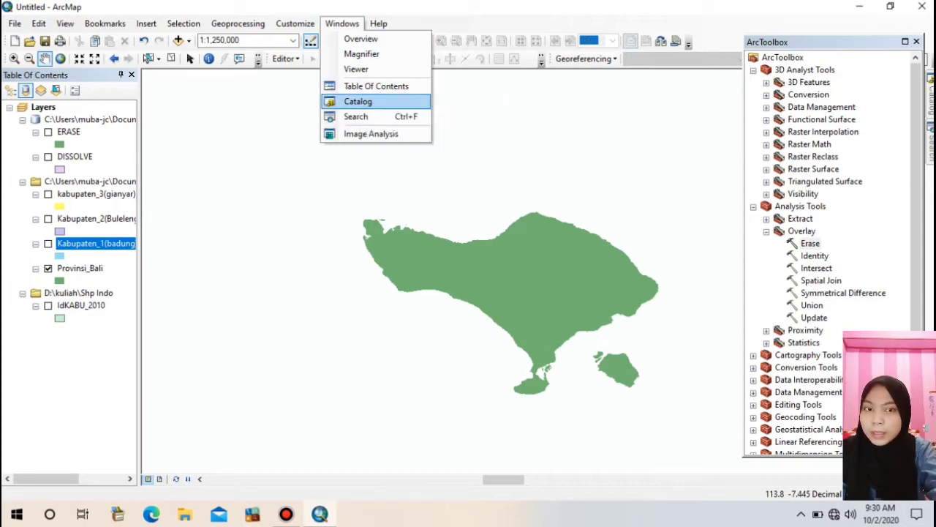
left_click(357, 101)
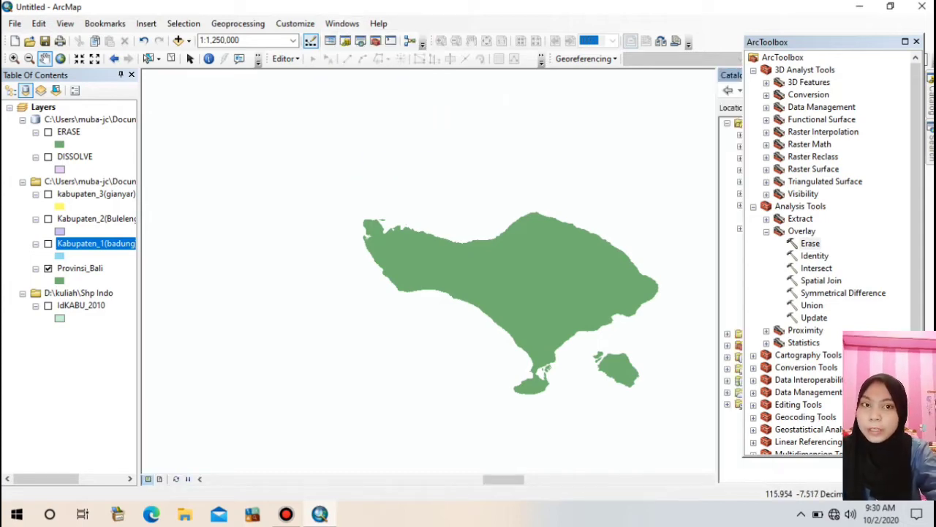
left_click_drag(826, 42, 799, 335)
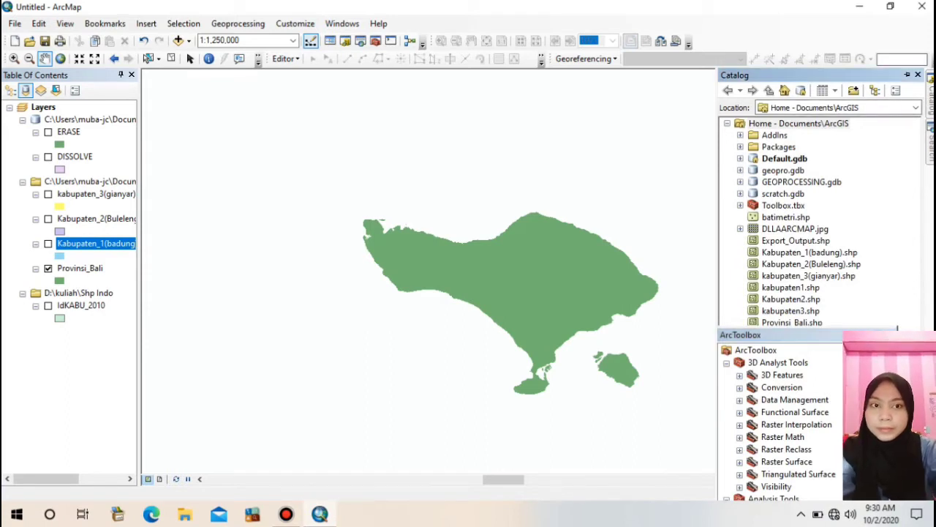
left_click_drag(761, 334, 744, 411)
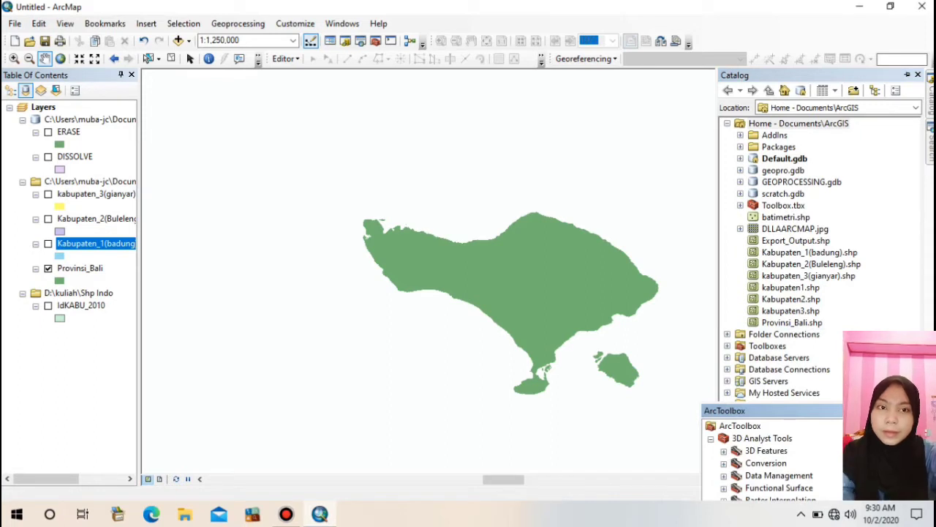
Create a folder inside the Packages folder, keeping the default name New Folder
left_click(783, 170)
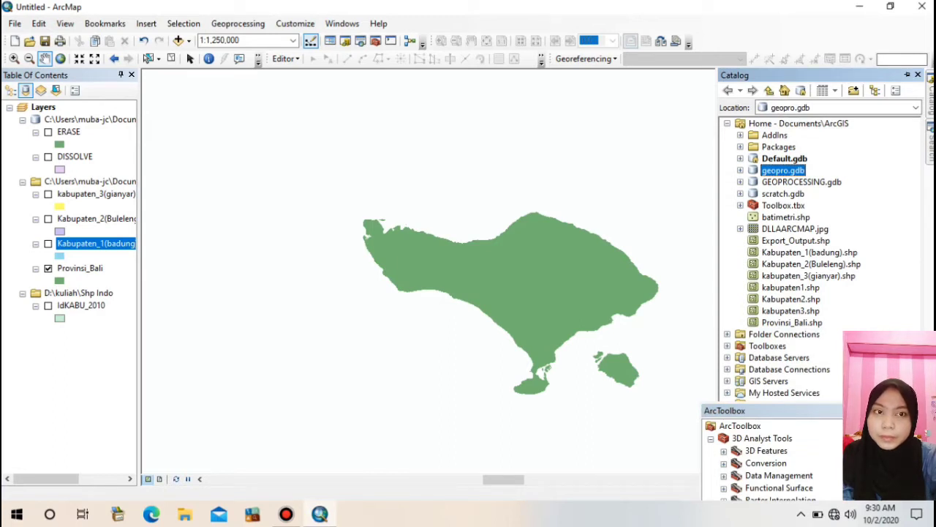
left_click(779, 146)
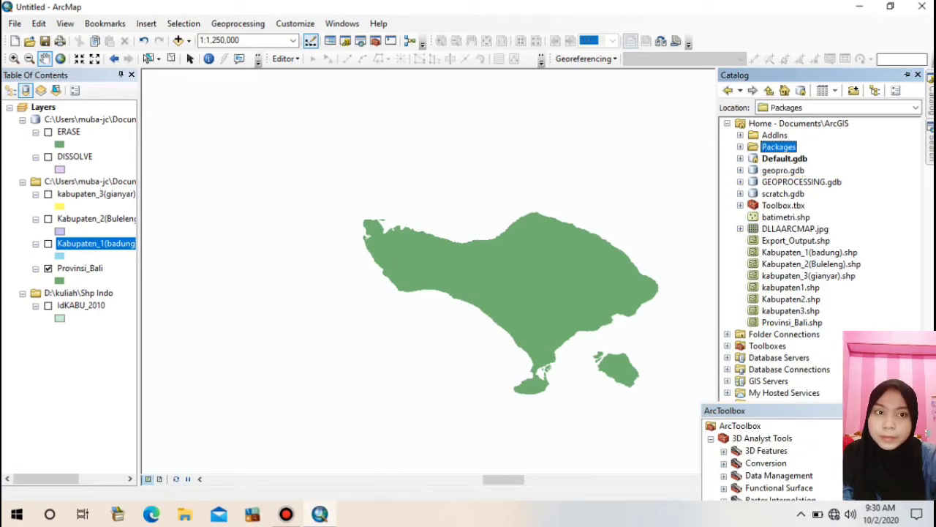
right_click(788, 150)
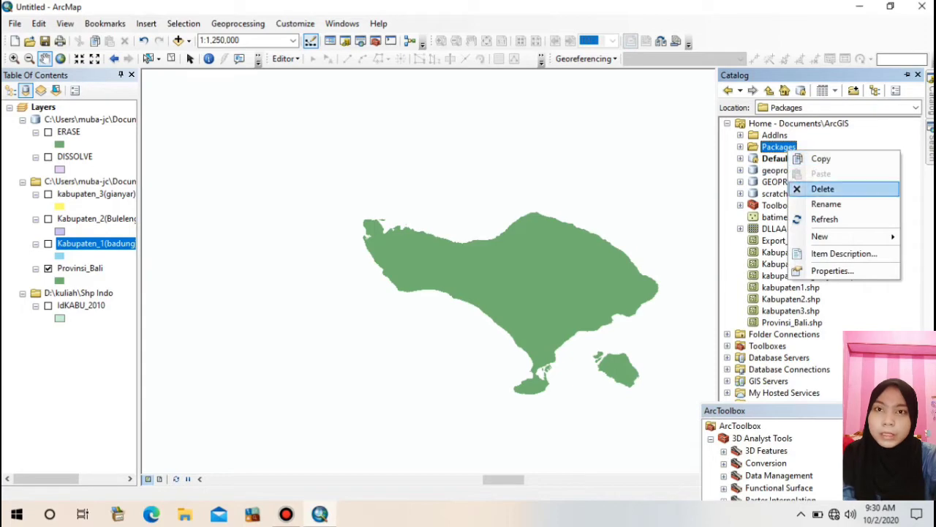
mouse_move(842, 236)
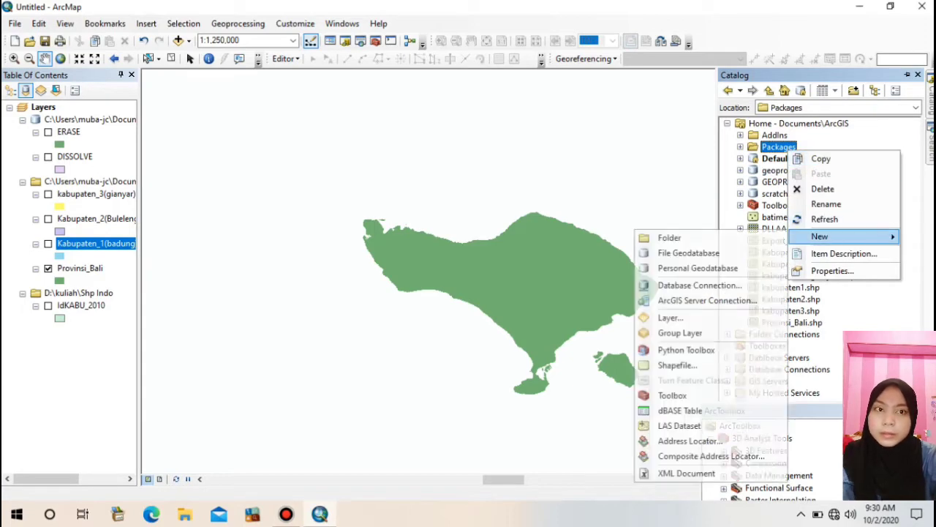
left_click(670, 237)
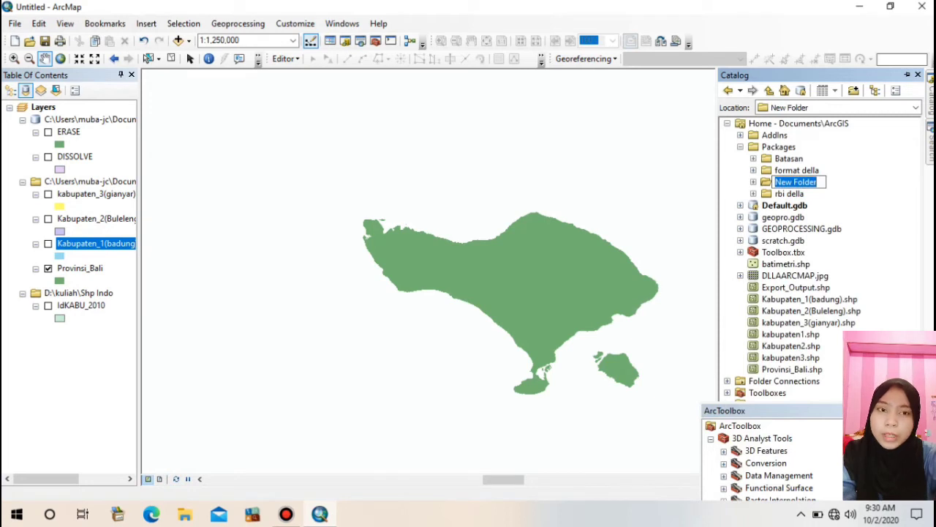
key("Return")
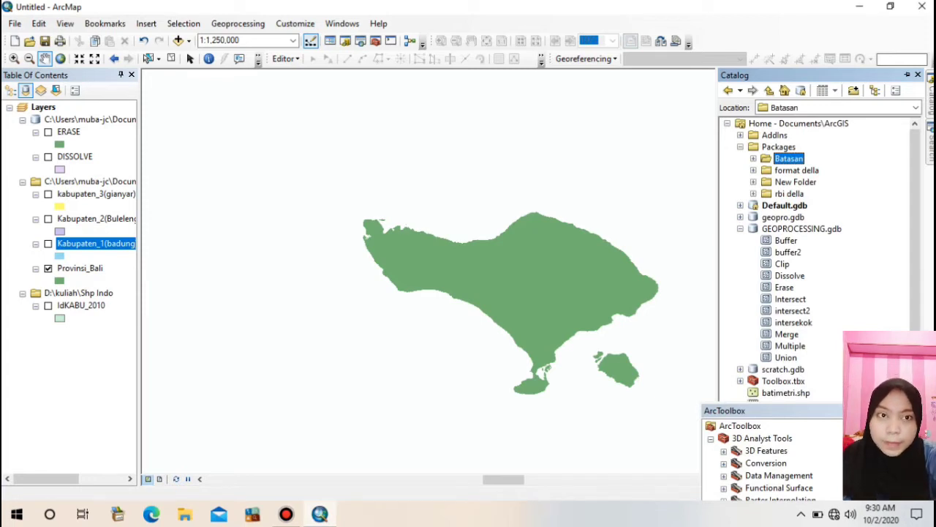
Expand the existing Batasan folder in Packages to examine its contents
key("F2")
key("Return")
key("Right")
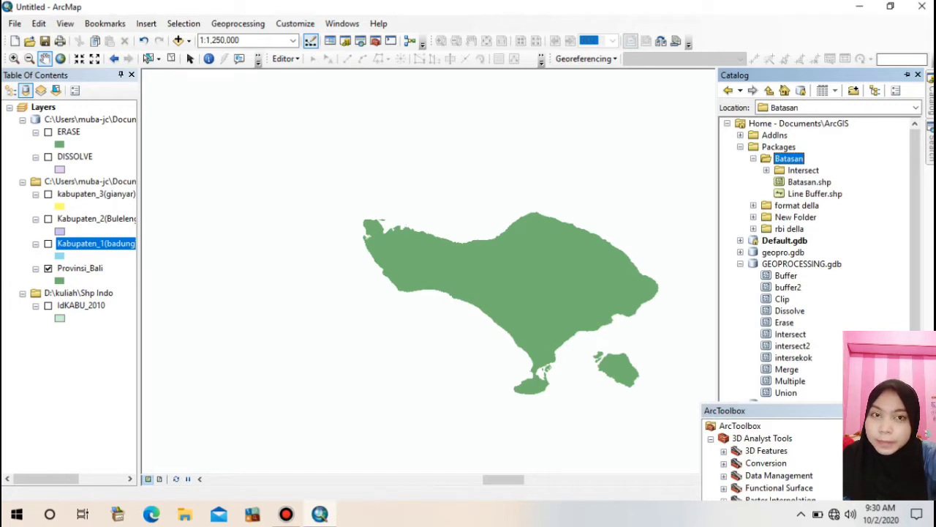
key("F2")
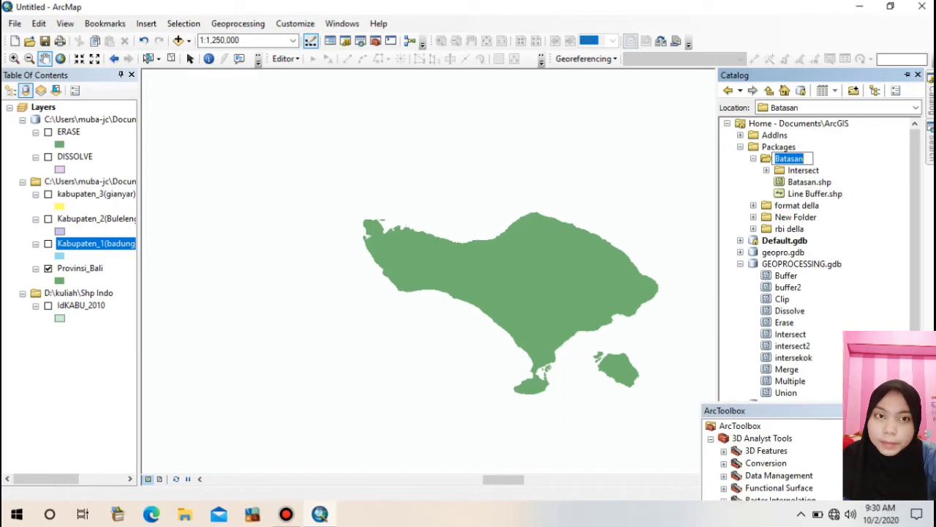
key("End")
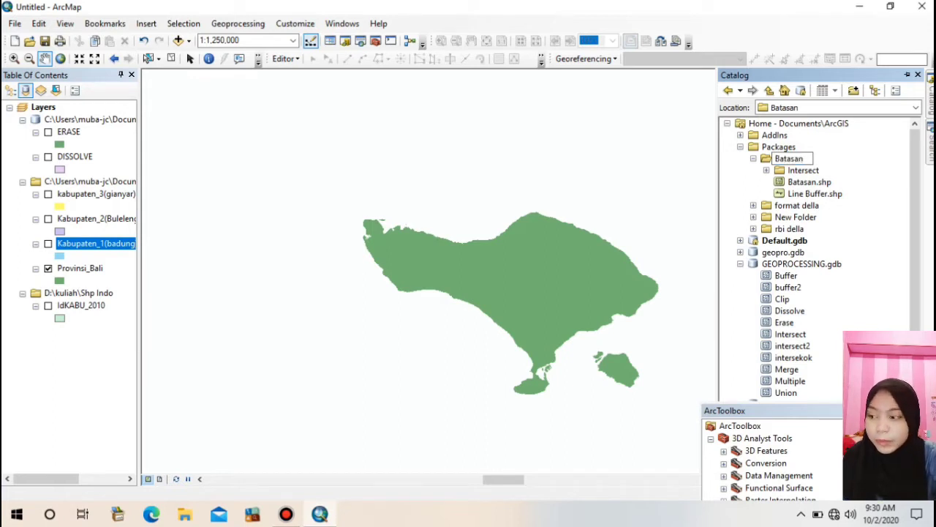
Try to add a second folder named batasan inside Packages, and delete that extra folder
left_click(776, 146)
right_click(777, 146)
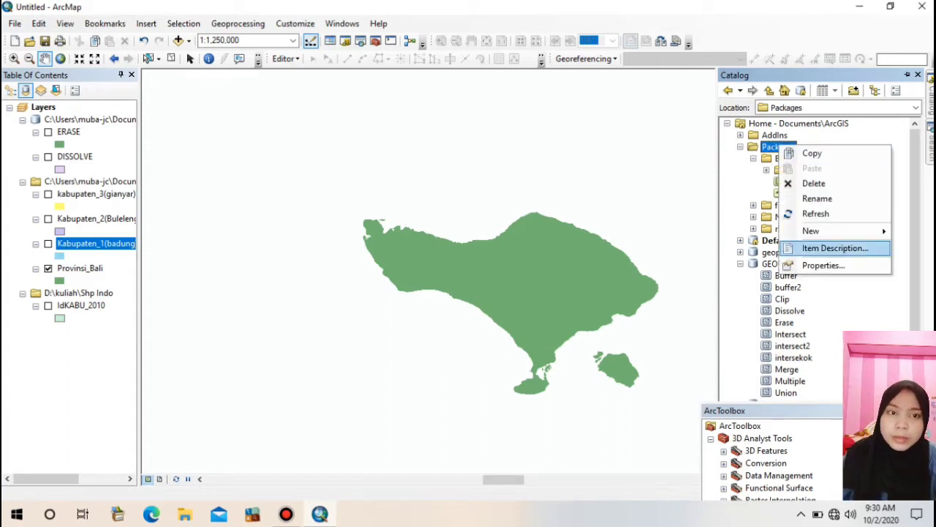
mouse_move(811, 231)
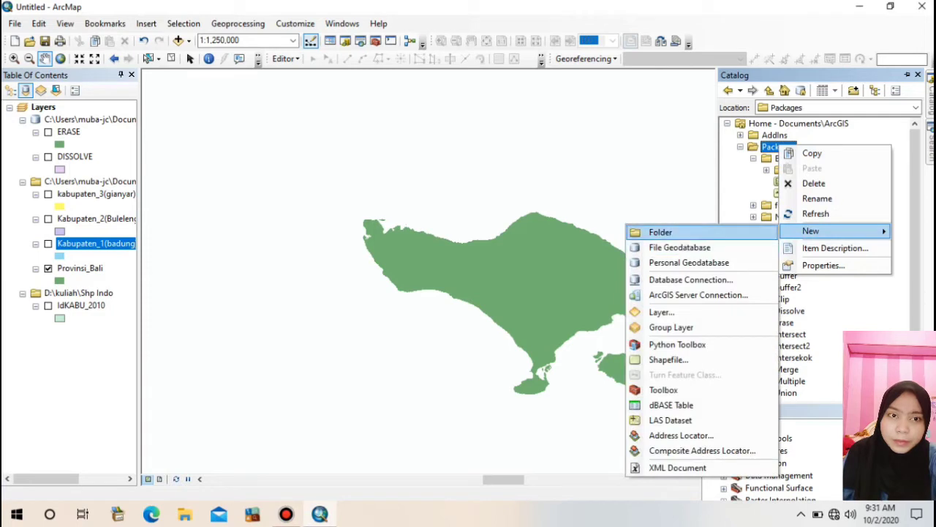
left_click(658, 232)
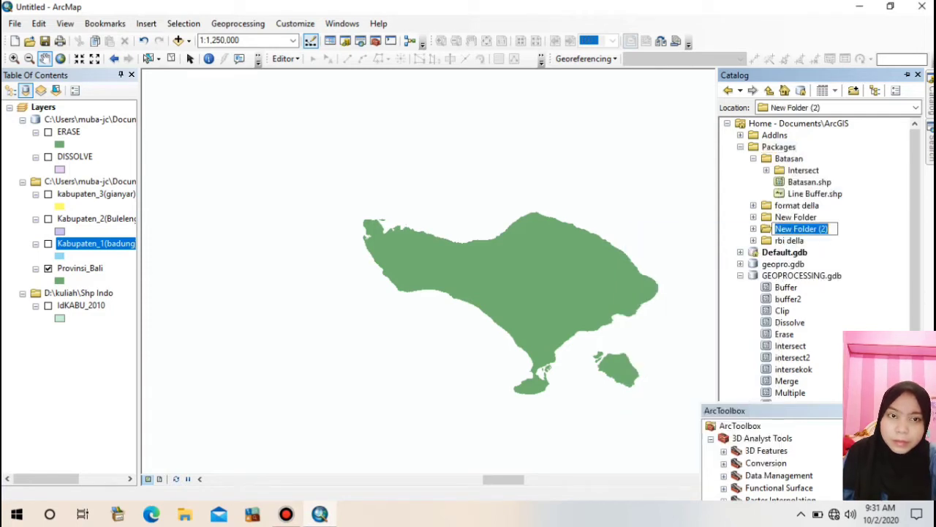
type("ba")
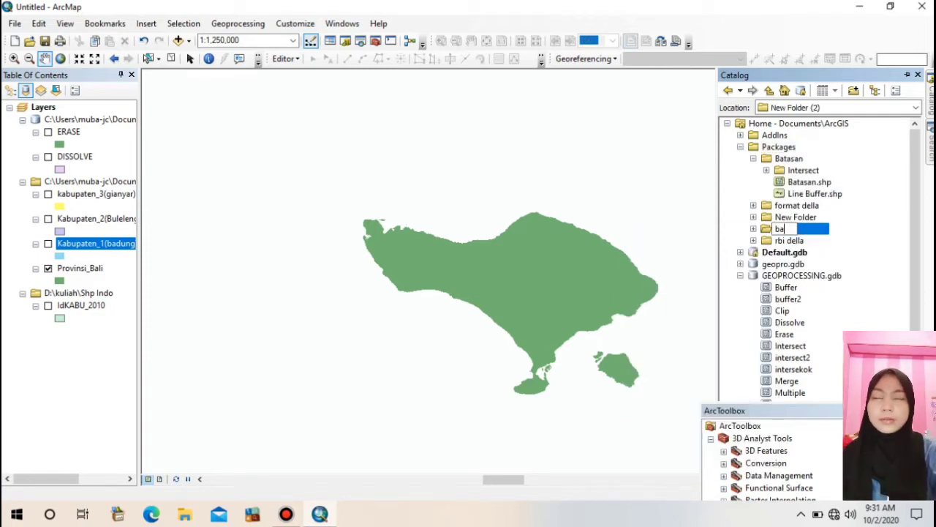
type("tasan")
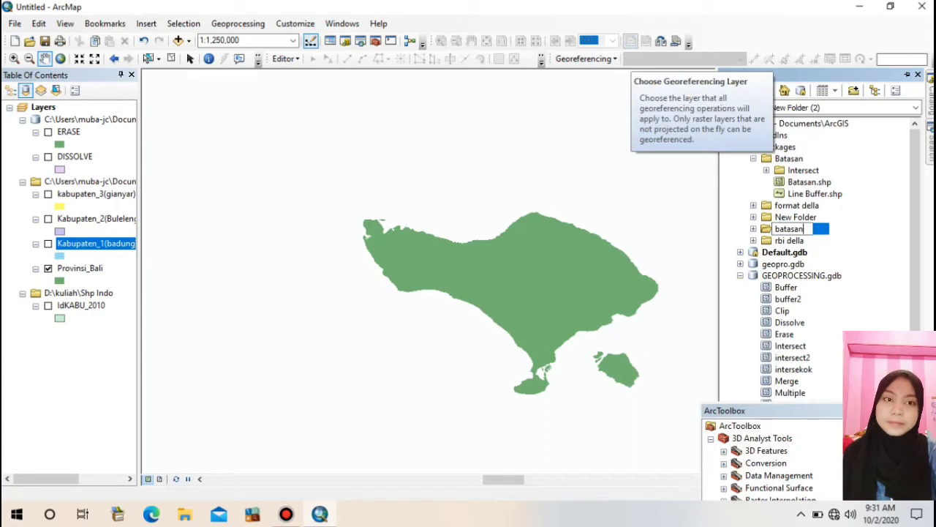
key("Return")
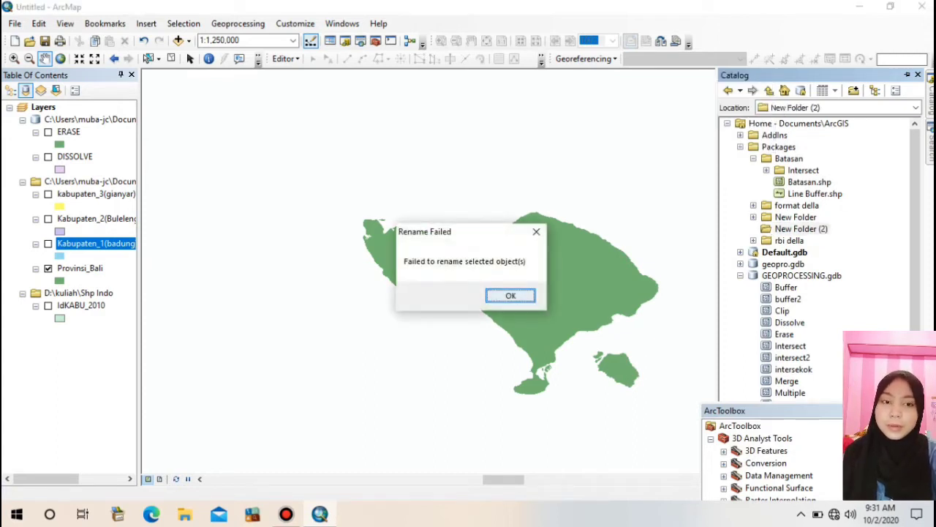
key("Return")
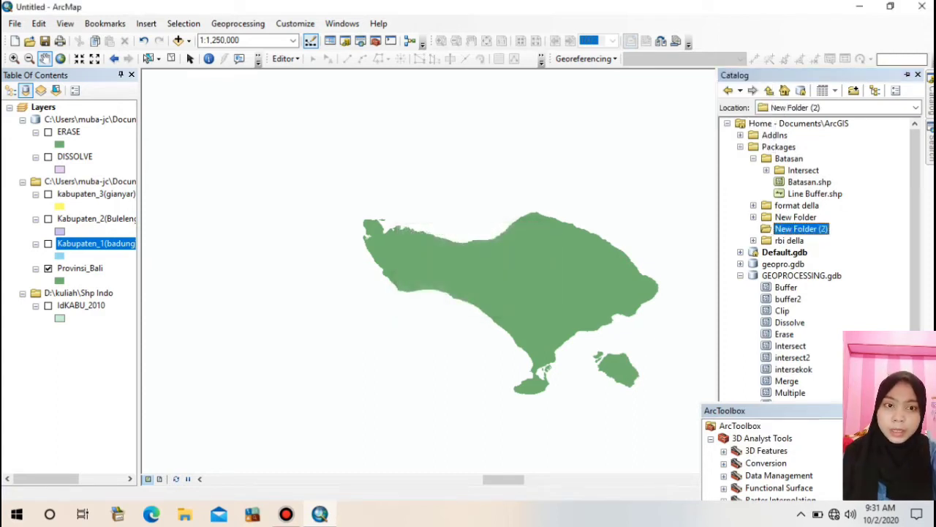
right_click(790, 229)
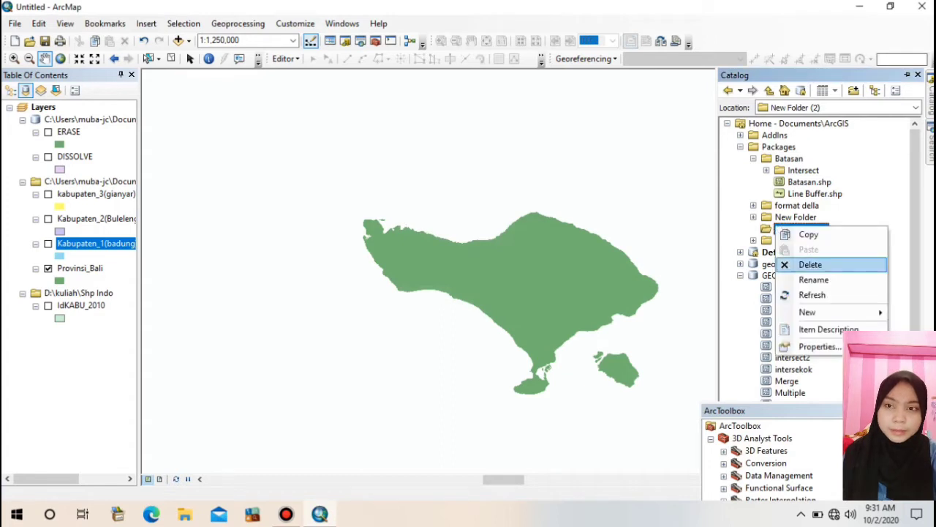
left_click(805, 265)
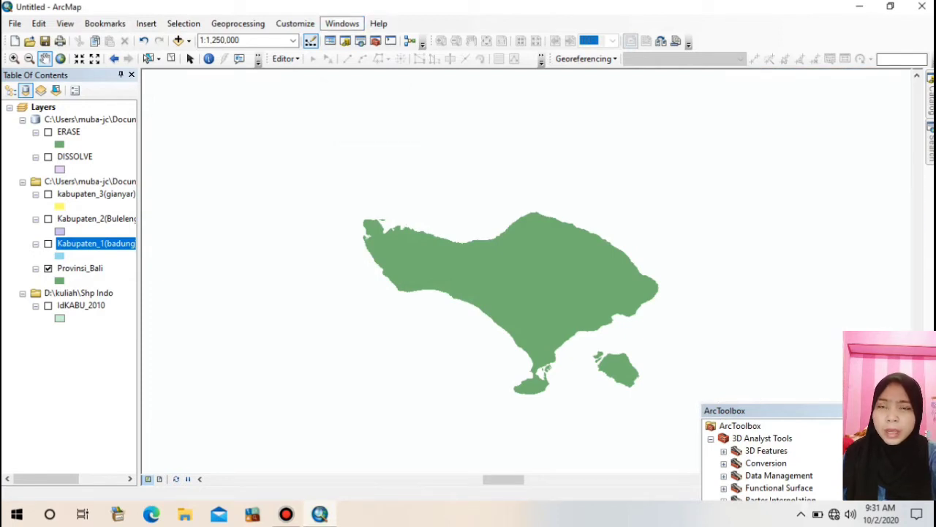
Reopen the Catalog and rename New Folder inside Packages as batasan ok
left_click(342, 24)
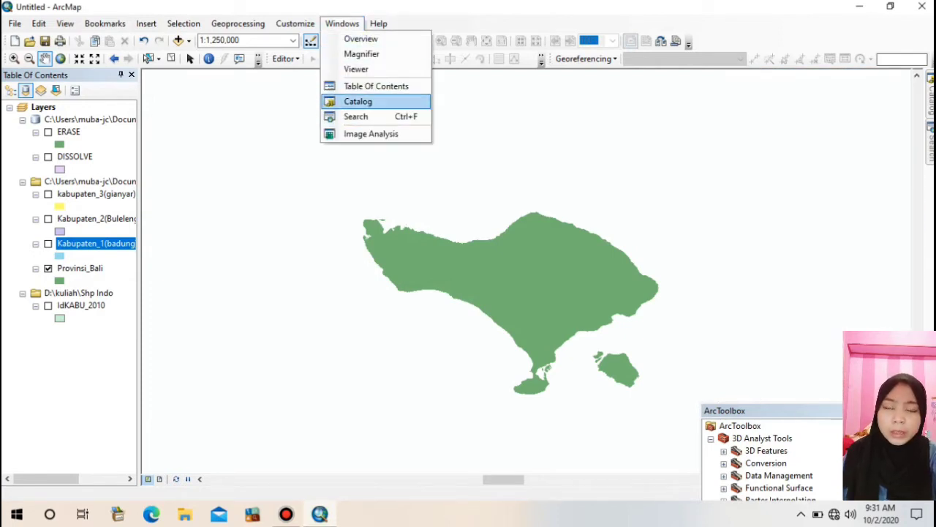
left_click(359, 101)
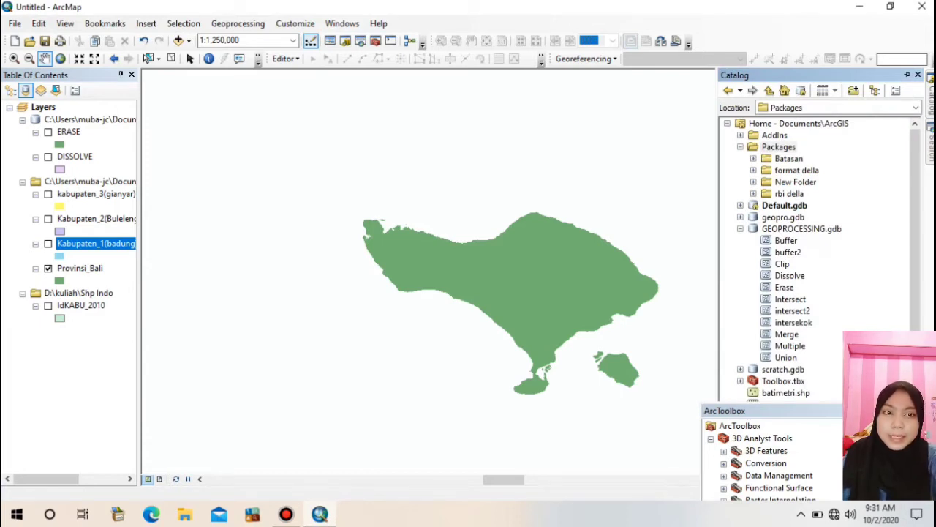
right_click(764, 146)
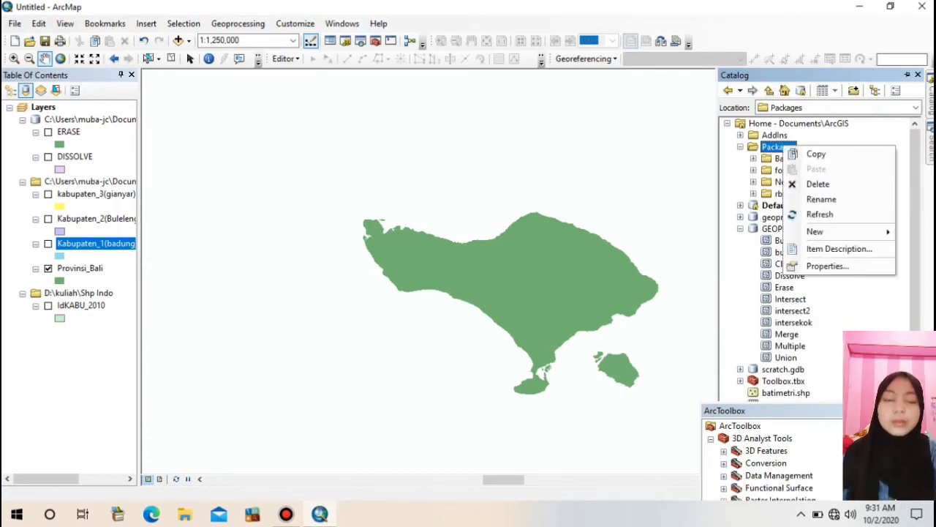
key("Escape")
left_click(796, 169)
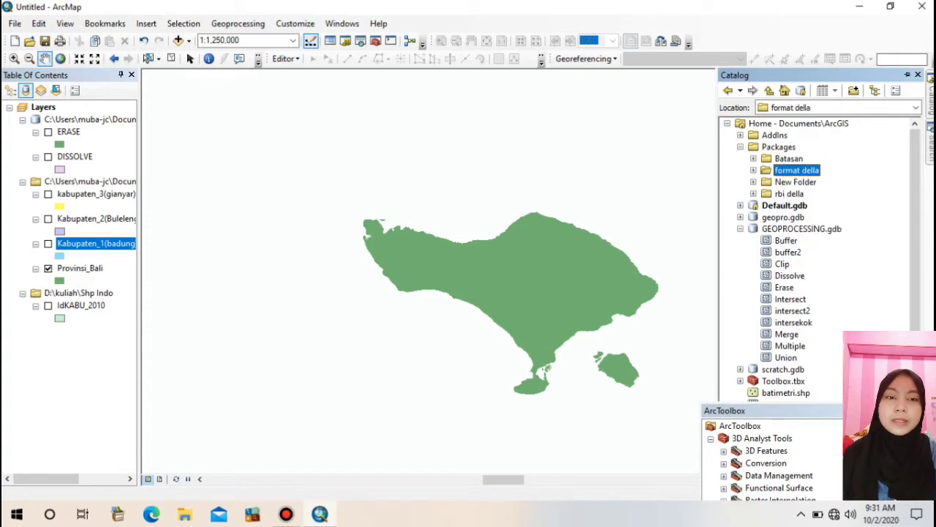
left_click(795, 181)
key("F2")
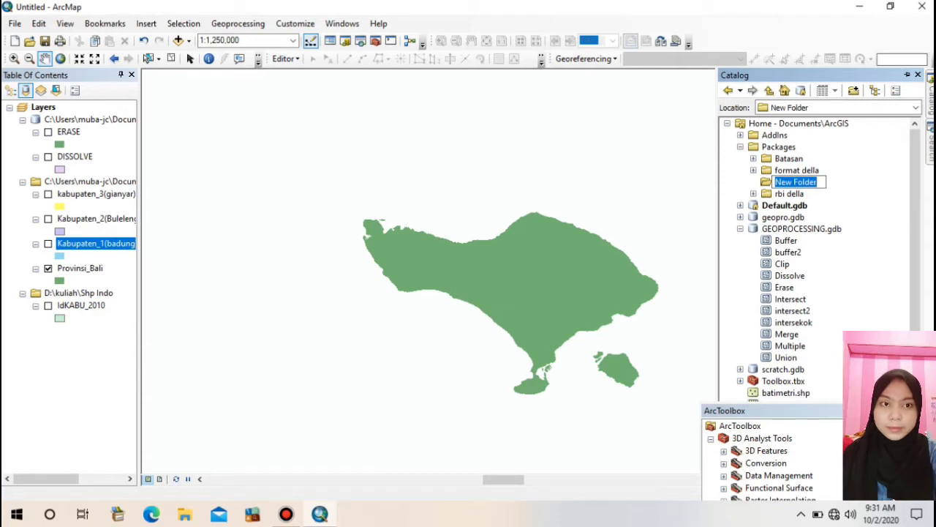
type("batasan ok")
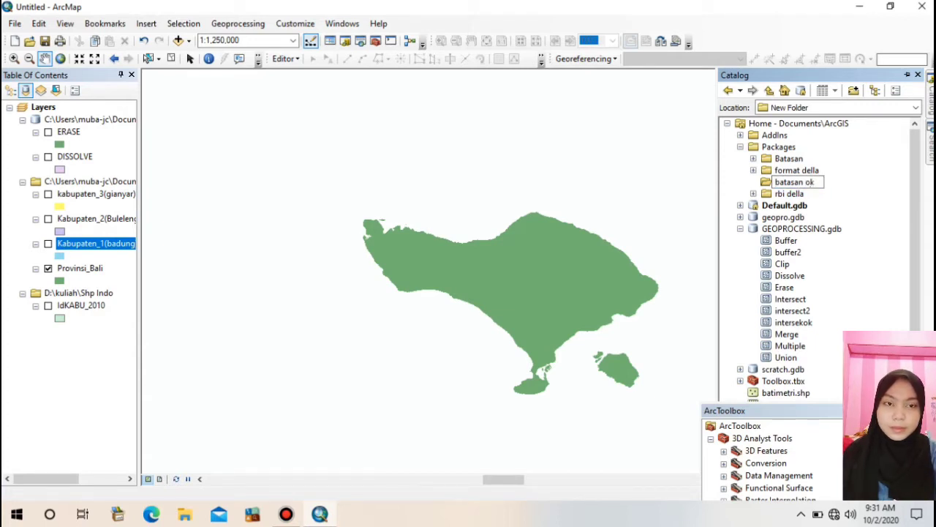
key("Return")
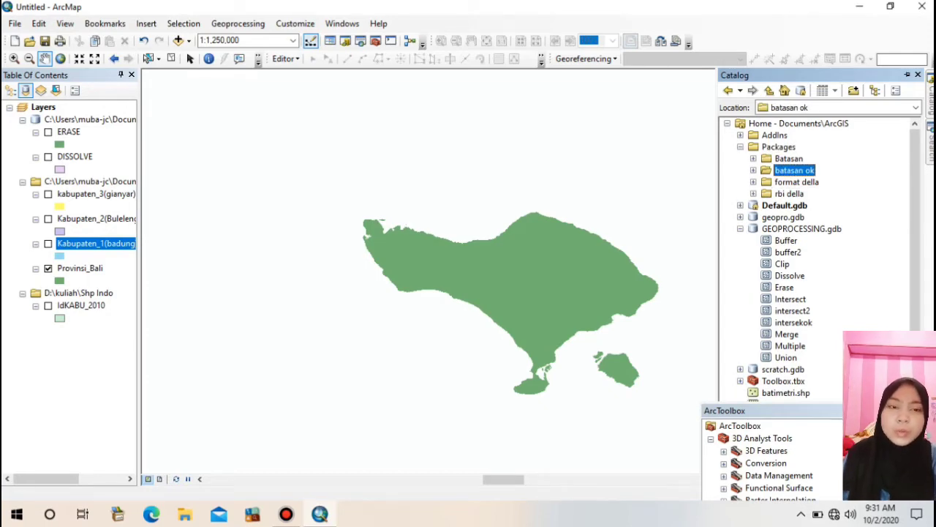
Start a new shapefile inside the batasan ok folder and name it batasan ok
right_click(796, 170)
mouse_move(828, 252)
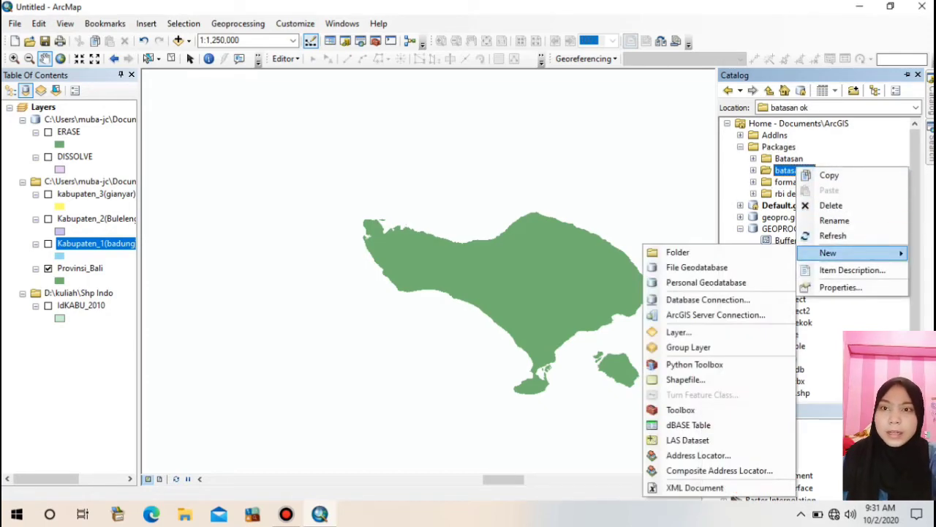
left_click(685, 379)
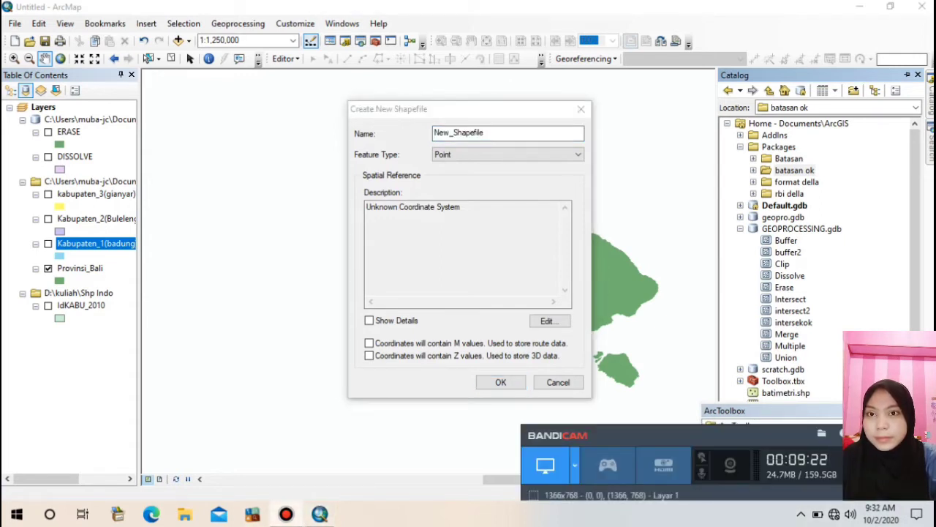
key("alt+Tab")
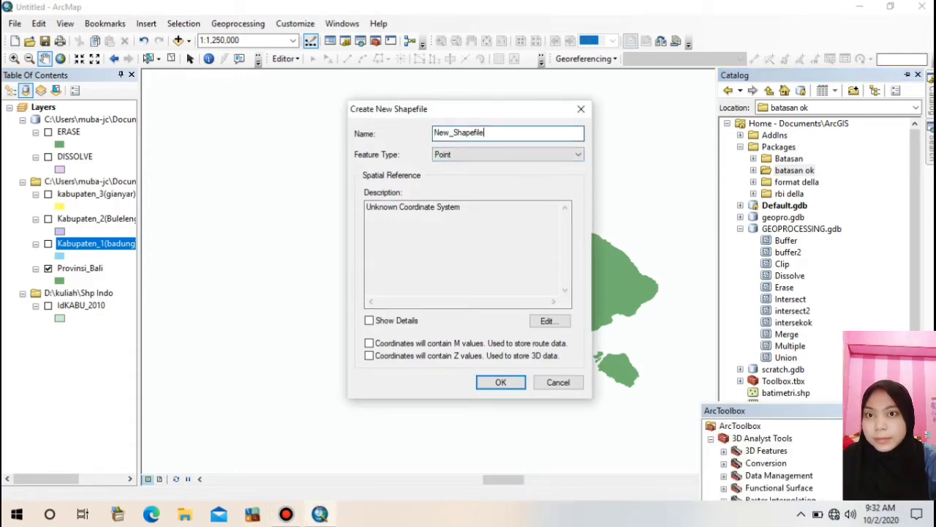
key("BackSpace")
key("BackSpace")
key("BackSpace")
key("BackSpace")
key("BackSpace")
key("BackSpace")
key("BackSpace")
key("BackSpace")
key("BackSpace")
key("BackSpace")
key("BackSpace")
key("BackSpace")
key("BackSpace")
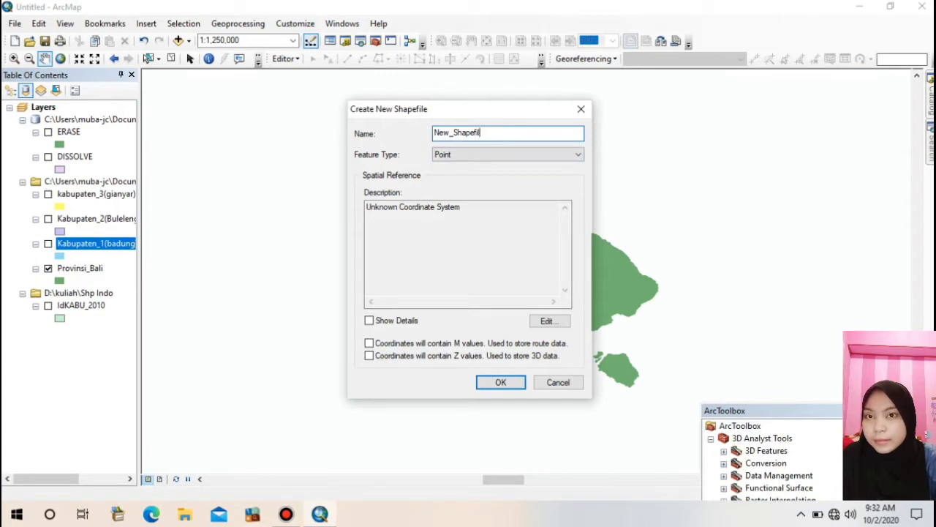
type("bat")
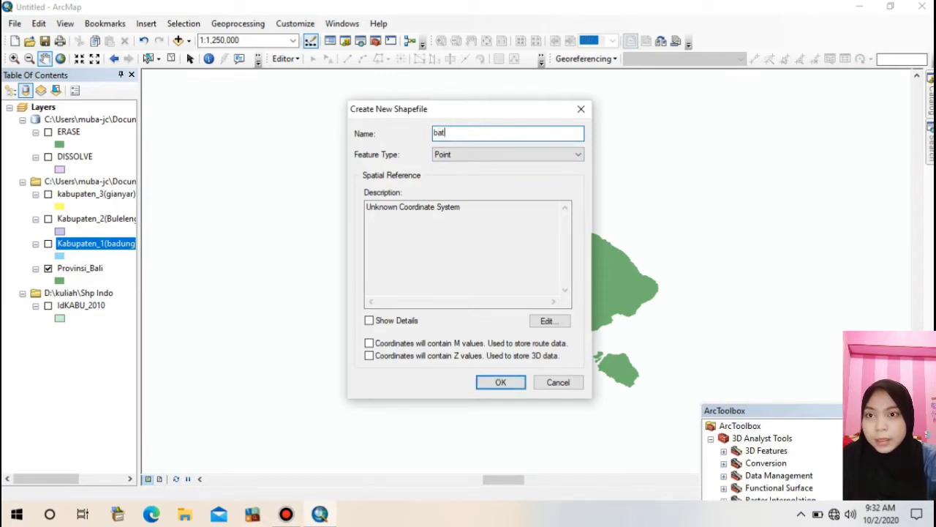
type("asan pk")
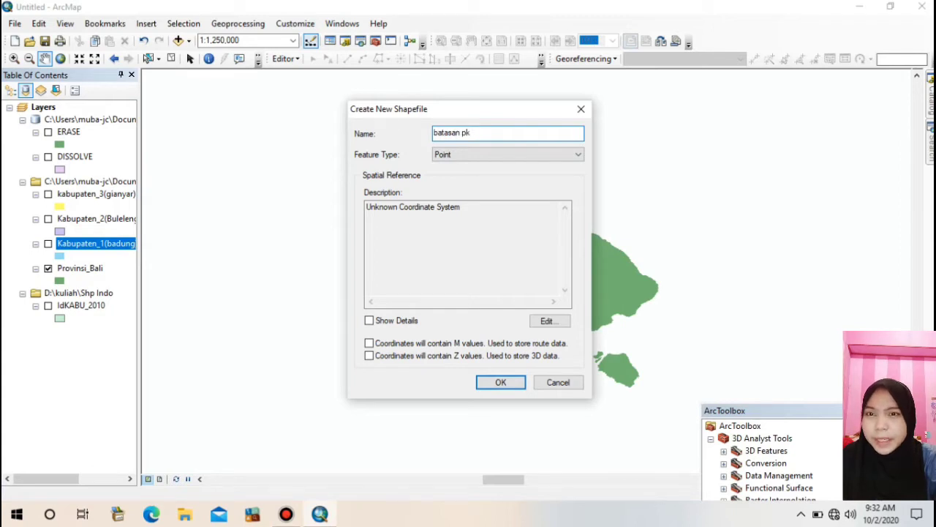
key("BackSpace")
key("BackSpace")
type("ok")
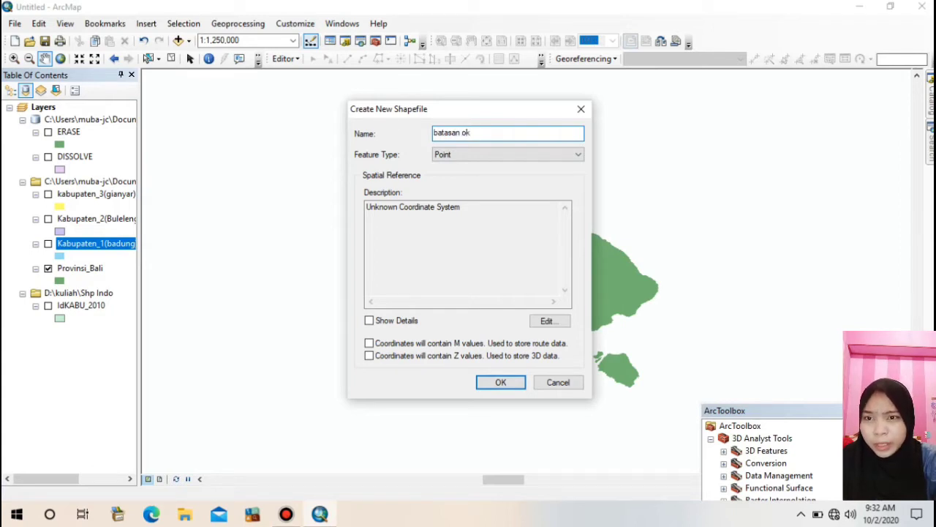
Set the new shapefile's feature type to Polygon
key("Tab")
key("alt+Down")
key("Return")
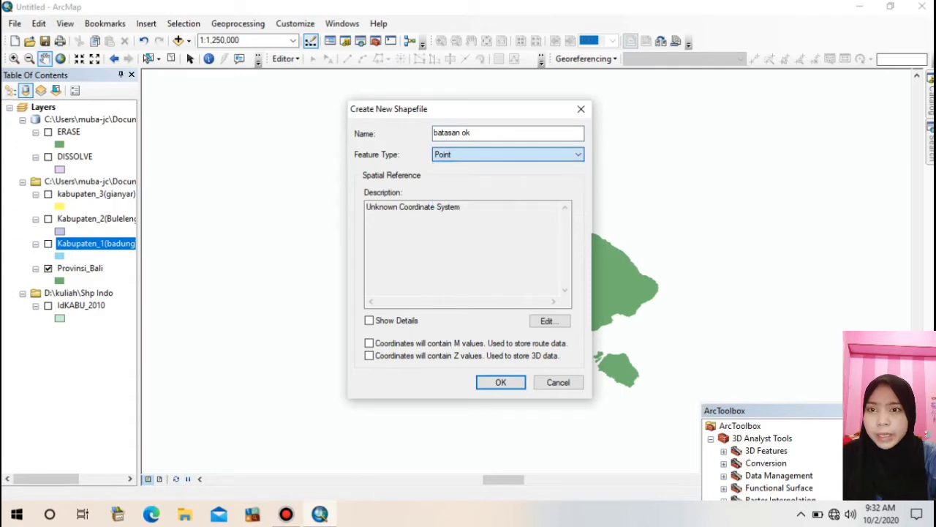
Assign the WGS 1984 geographic coordinate system from the World group to the batasan ok shapefile and create it
key("Tab")
key("Return")
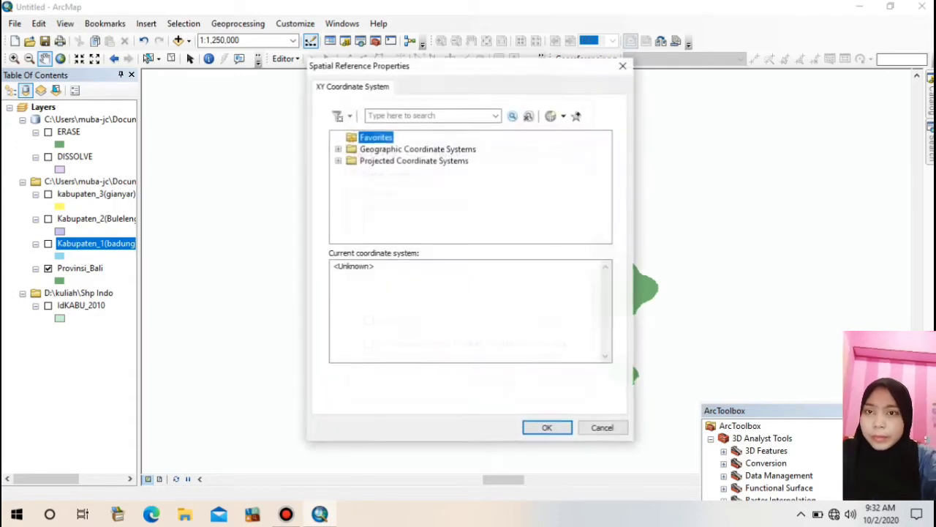
key("Down")
key("Right")
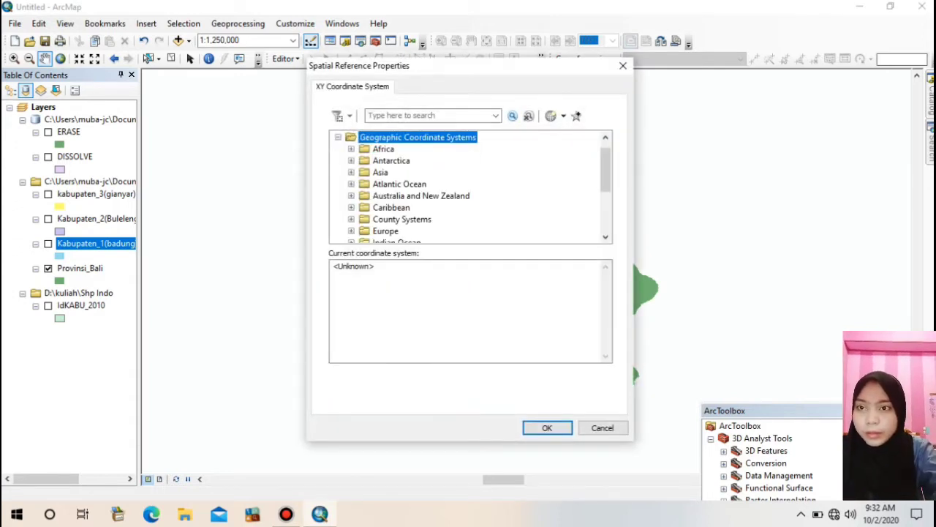
scroll(470, 187, "down", 3)
left_click(384, 218)
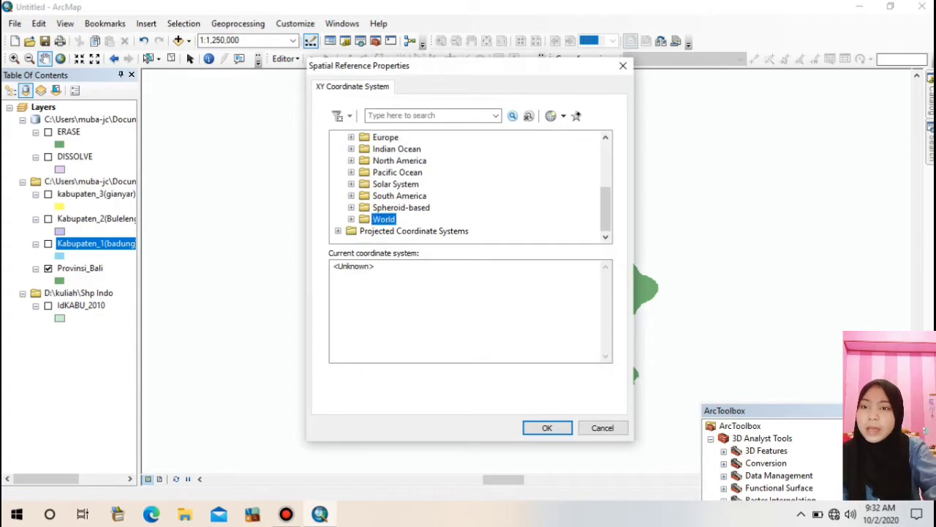
key("Right")
left_click(404, 218)
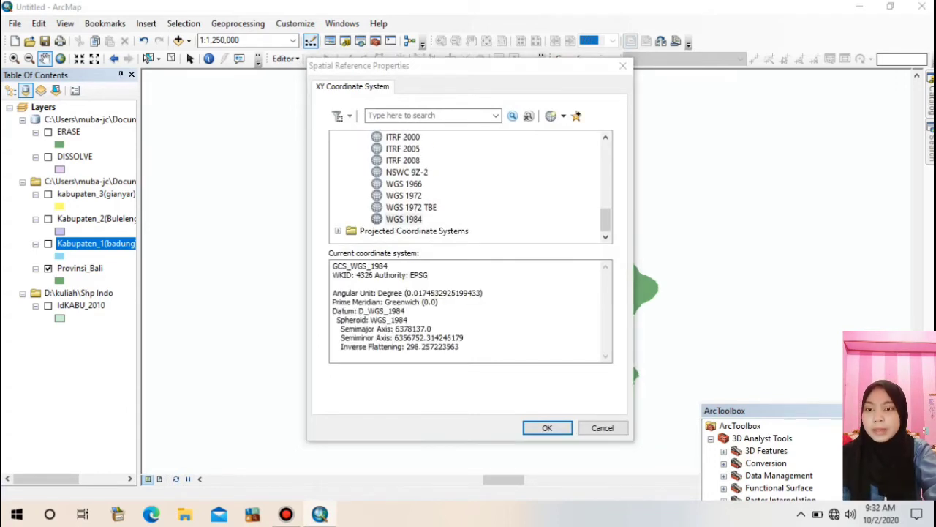
double_click(404, 219)
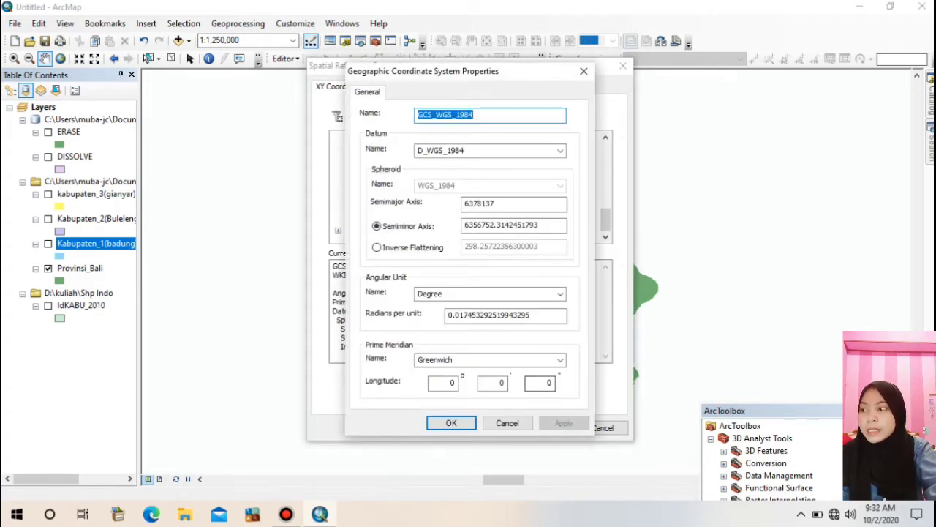
key("Return")
key("Return")
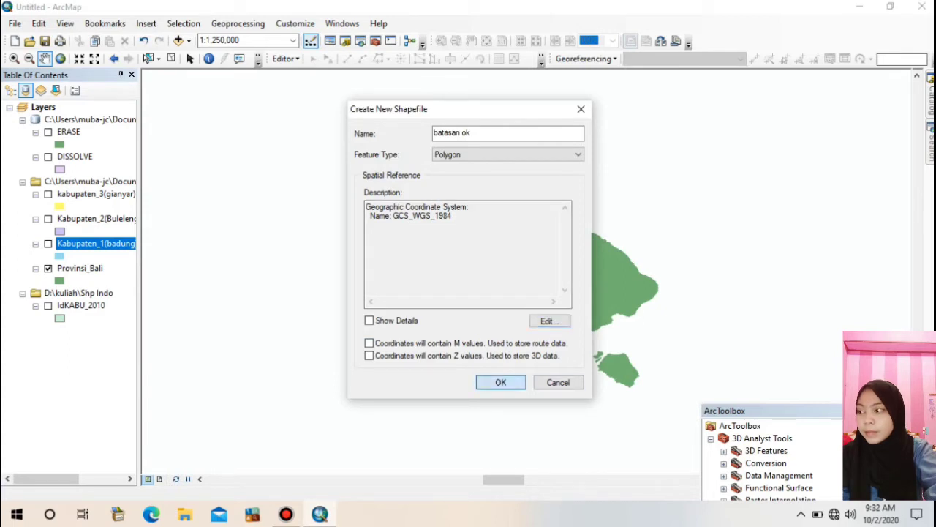
left_click(500, 381)
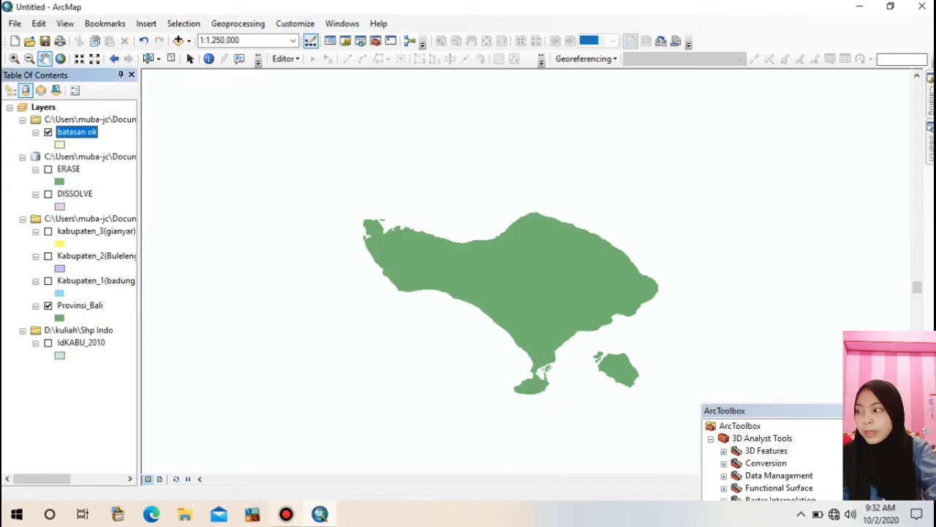
Start an edit session on the batasan ok layer
left_click(286, 515)
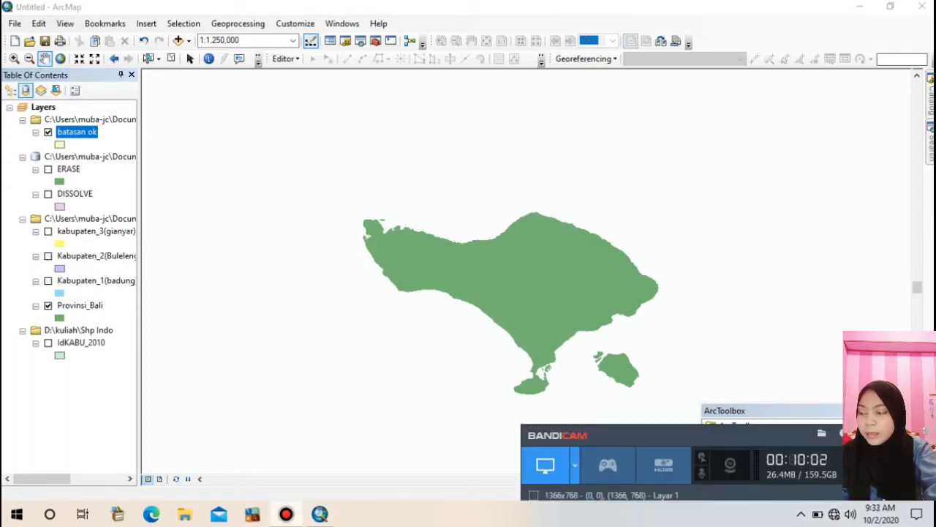
left_click(285, 59)
left_click(314, 73)
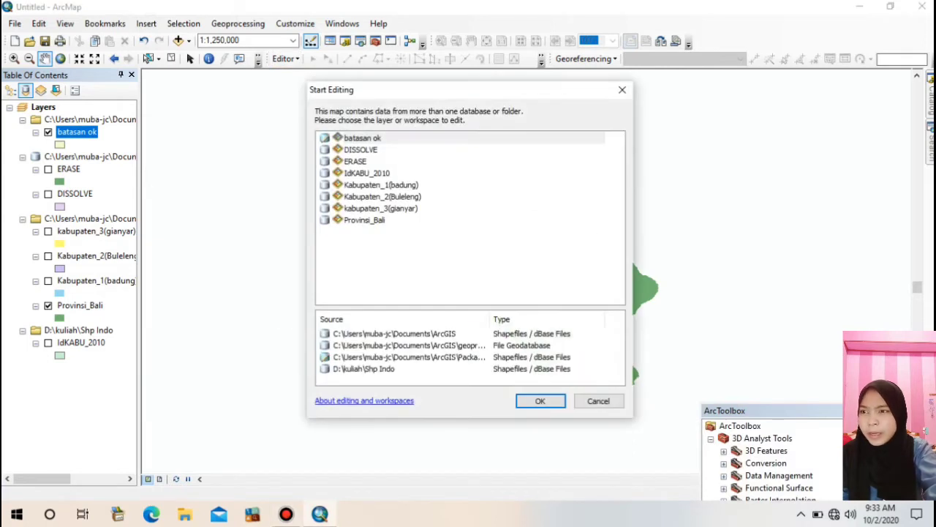
left_click(362, 138)
left_click(540, 400)
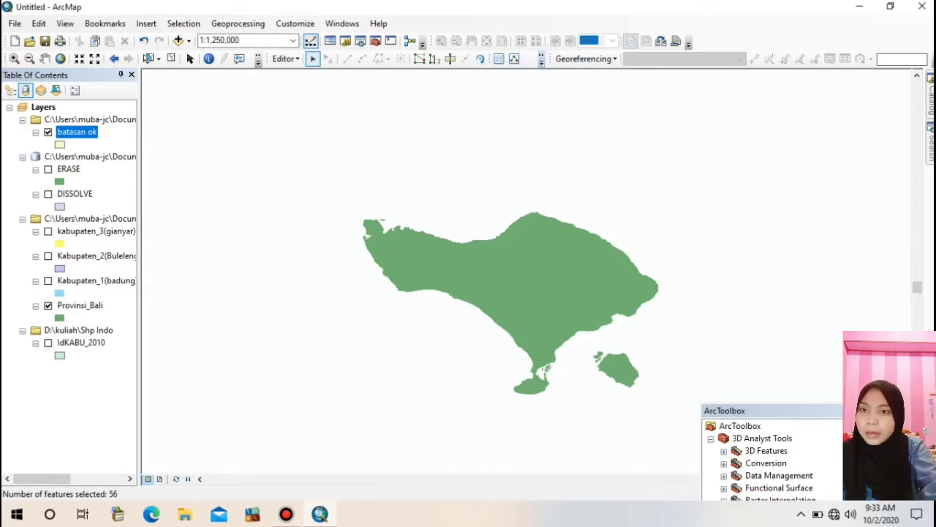
Open the feature templates and accept the batasan ok template's properties with Polygon as default tool, discarding the stray sketch point
left_click(542, 60)
left_click(501, 108)
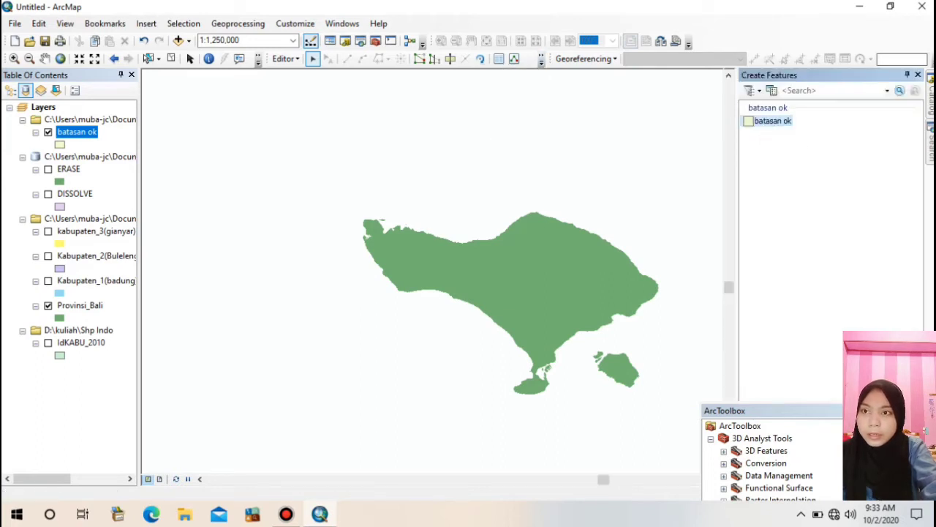
double_click(766, 122)
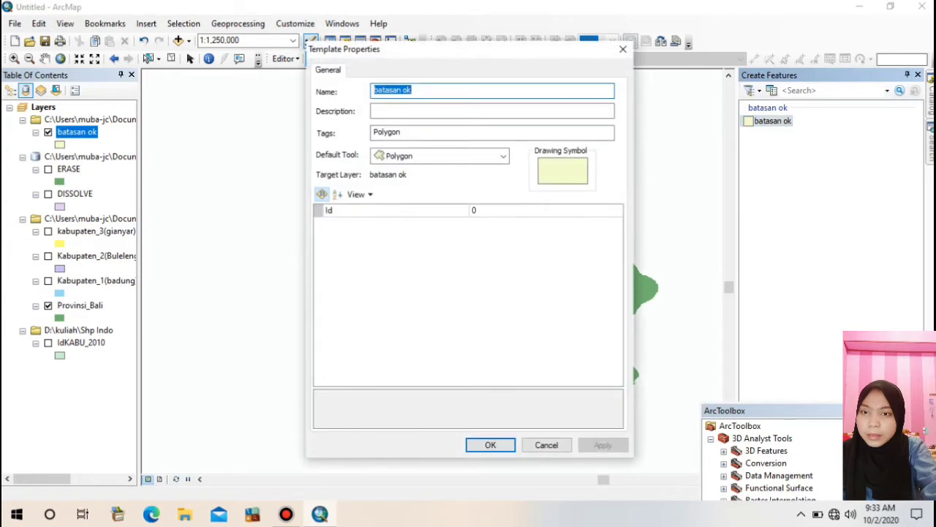
left_click(490, 444)
left_click(486, 439)
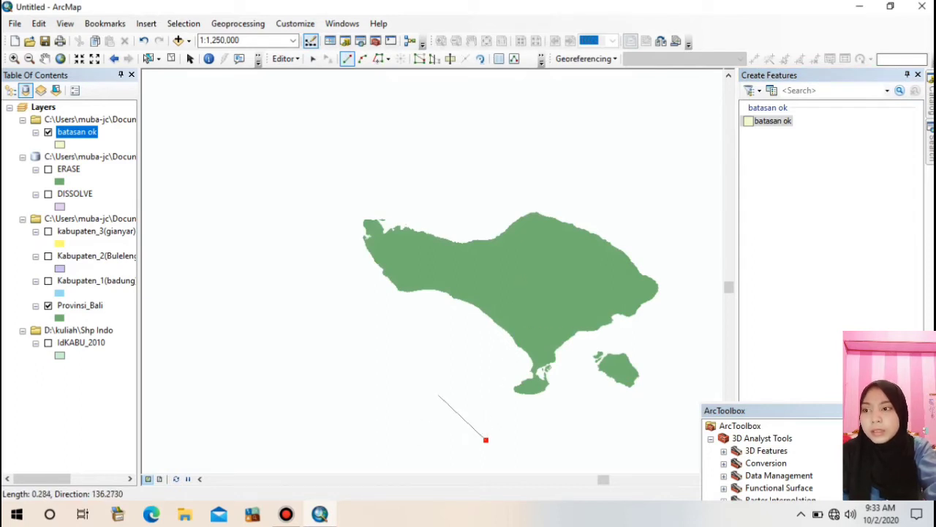
key("Escape")
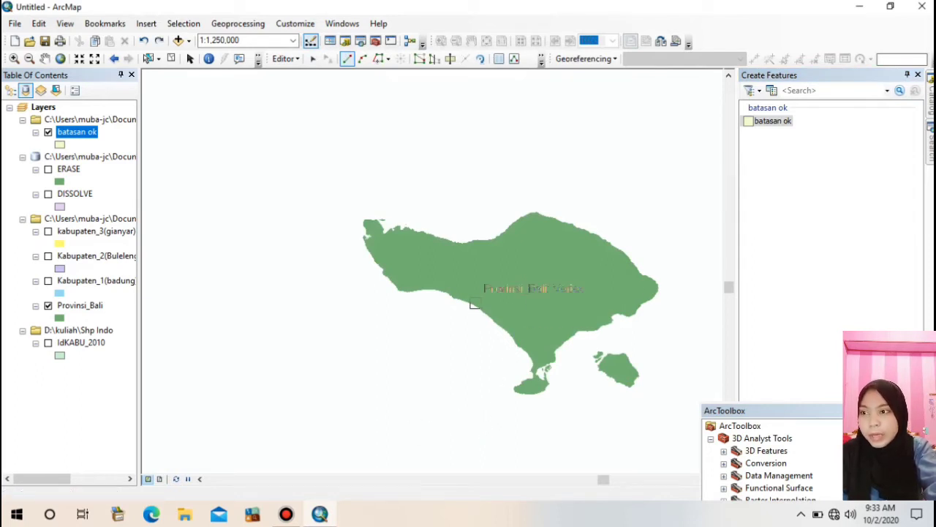
Turn on the visibility of the Kabupaten_1(badung), Kabupaten_2(Buleleng) and kabupaten_3(gianyar) layers
left_click(48, 281)
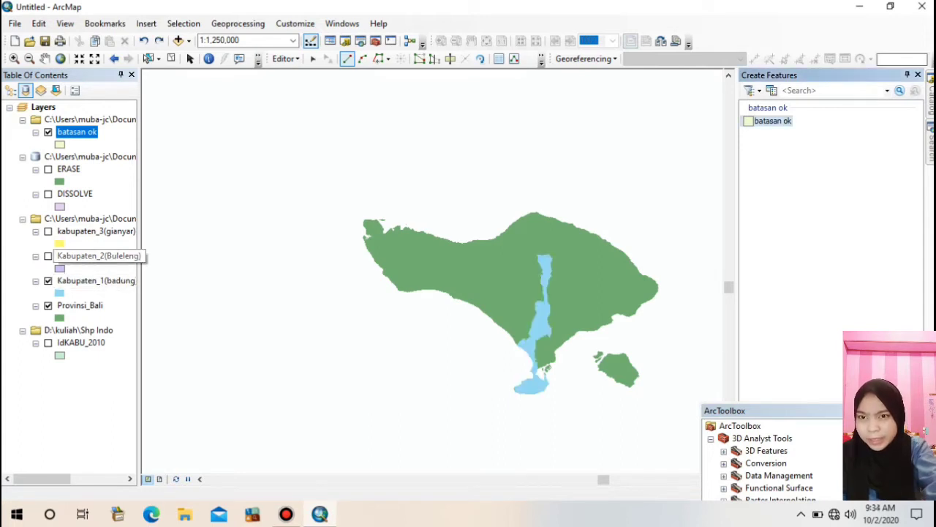
left_click(48, 255)
left_click(48, 231)
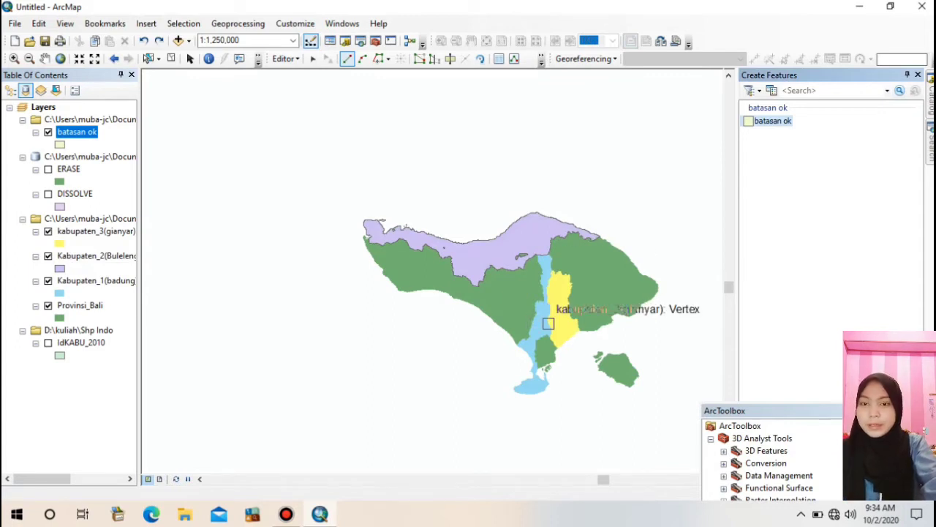
Sketch a narrow triangular batasan ok polygon spanning the Badung, Gianyar and Buleleng areas, with a perimeter of about 0.93
left_click(540, 327)
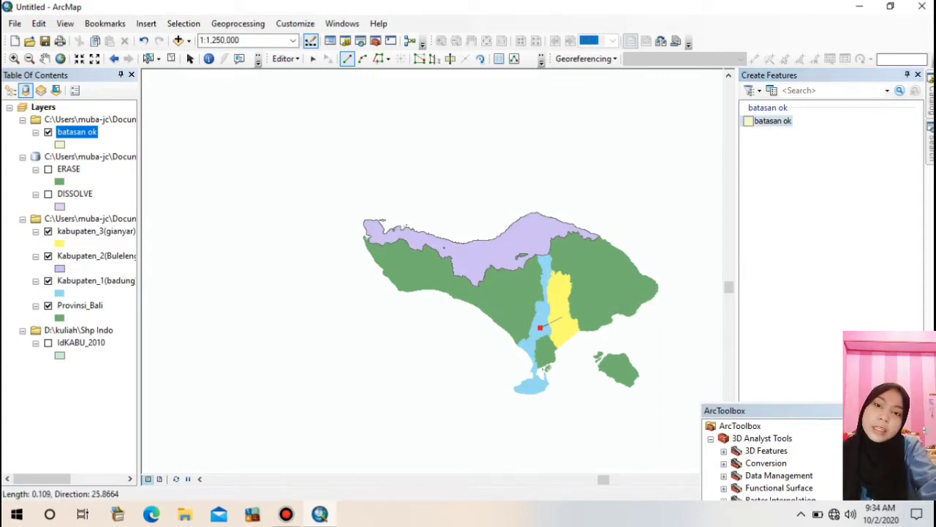
left_click(542, 257)
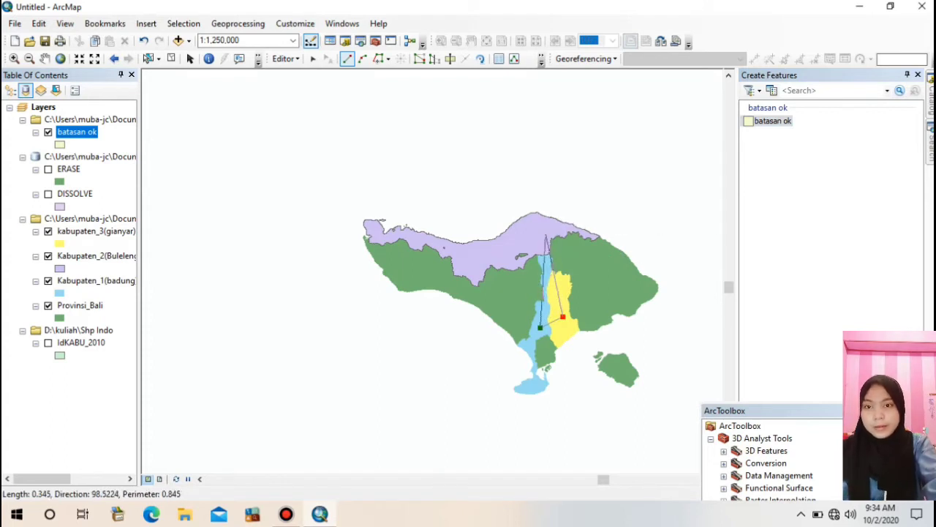
left_click(542, 230)
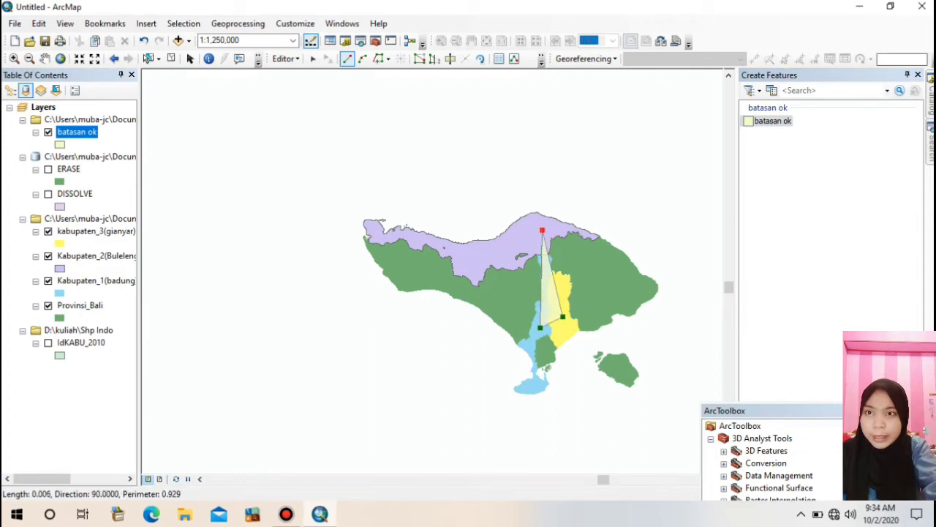
double_click(542, 230)
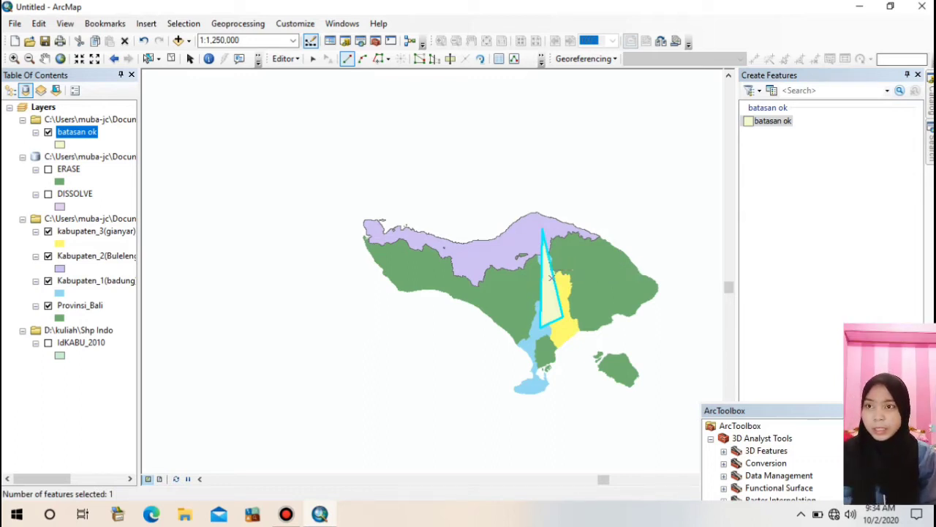
Save the edits made to the batasan ok layer
left_click(285, 58)
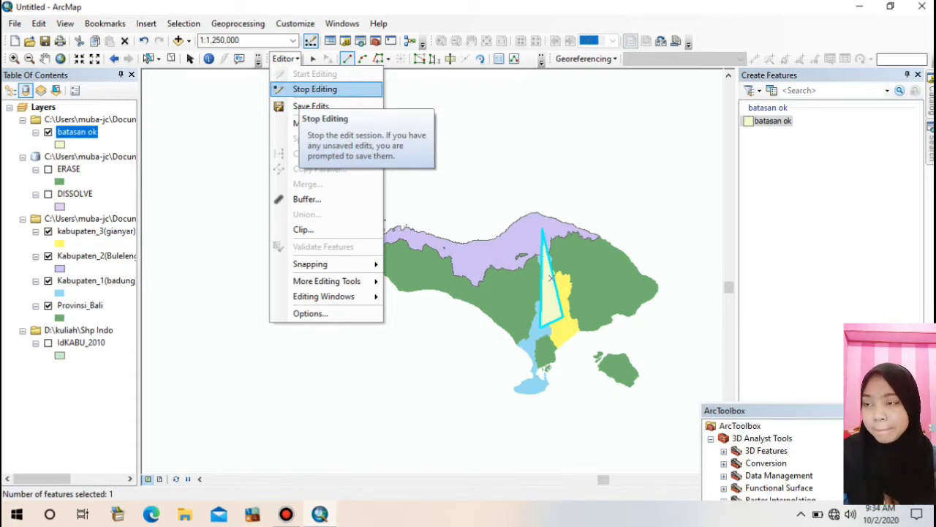
left_click(314, 89)
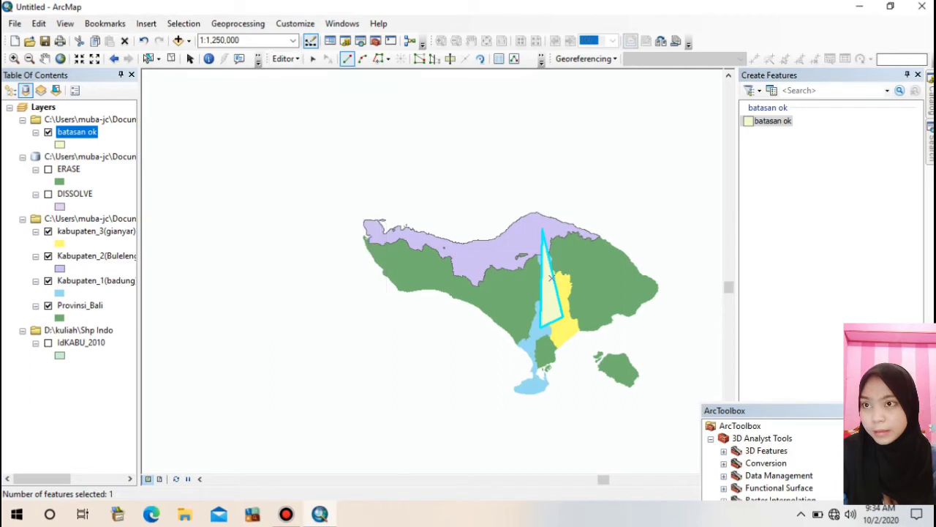
left_click(285, 58)
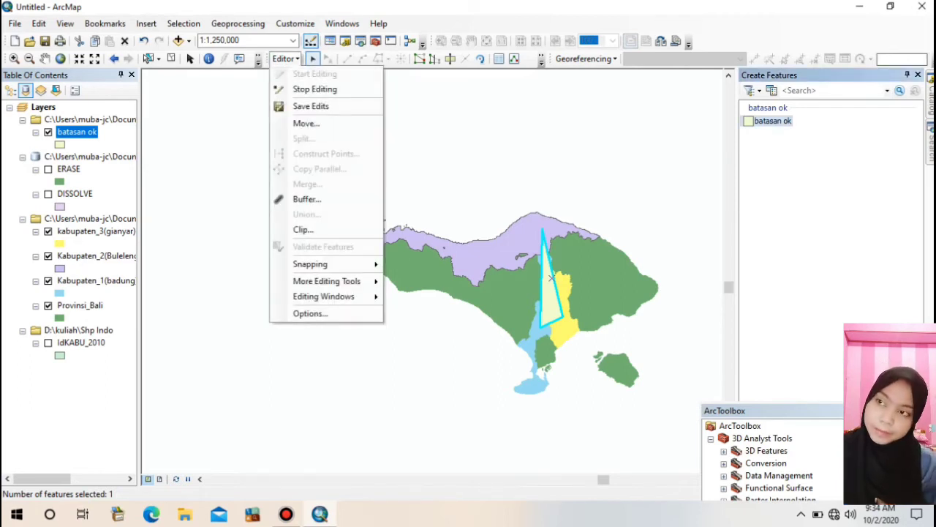
left_click(315, 104)
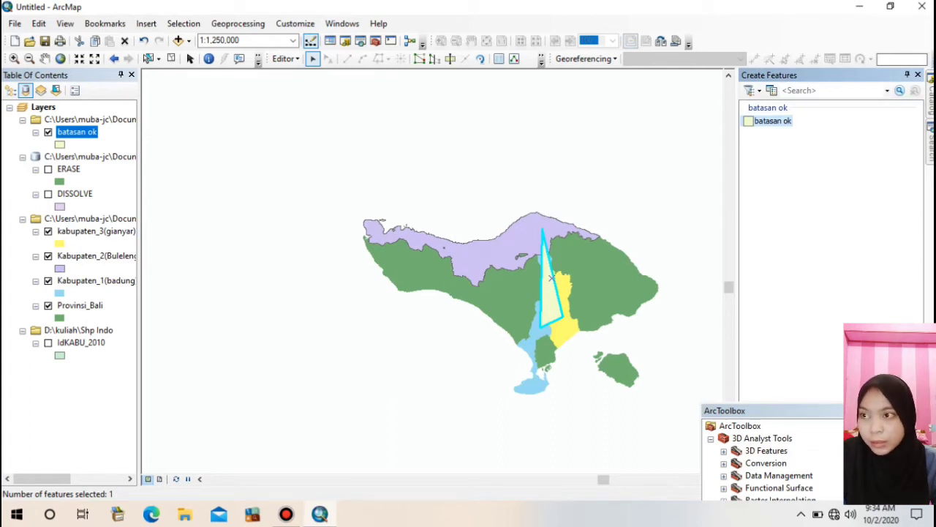
Close the feature templates and toolbox windows, and start the Clip tool with Provinsi_Bali.shp as the input features
left_click(918, 74)
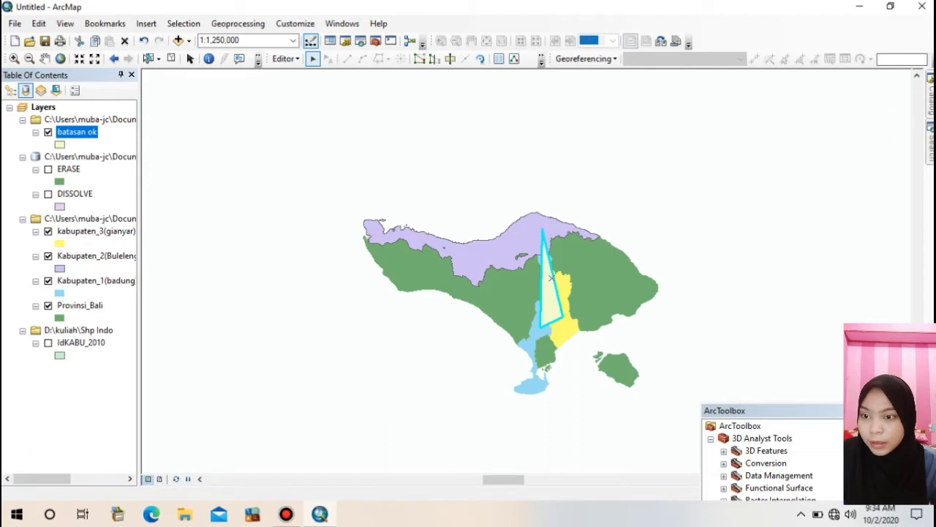
left_click(897, 411)
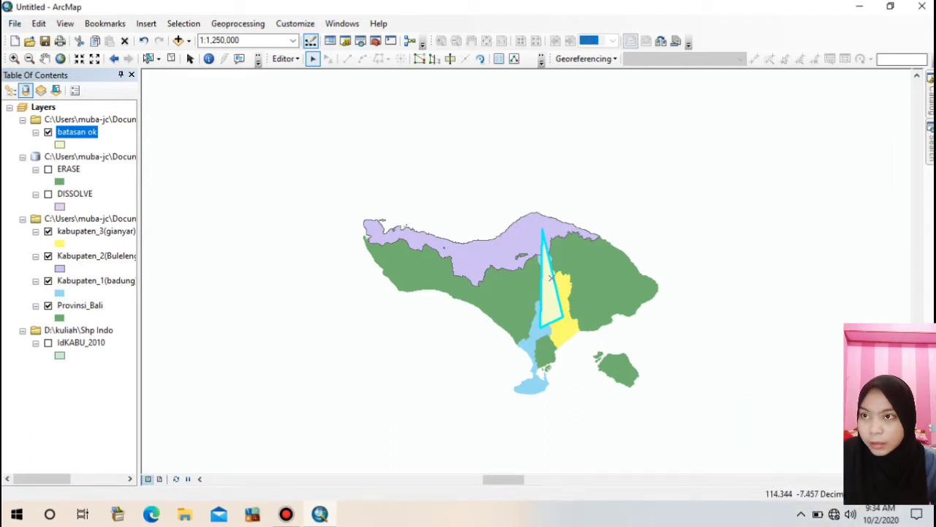
left_click(238, 23)
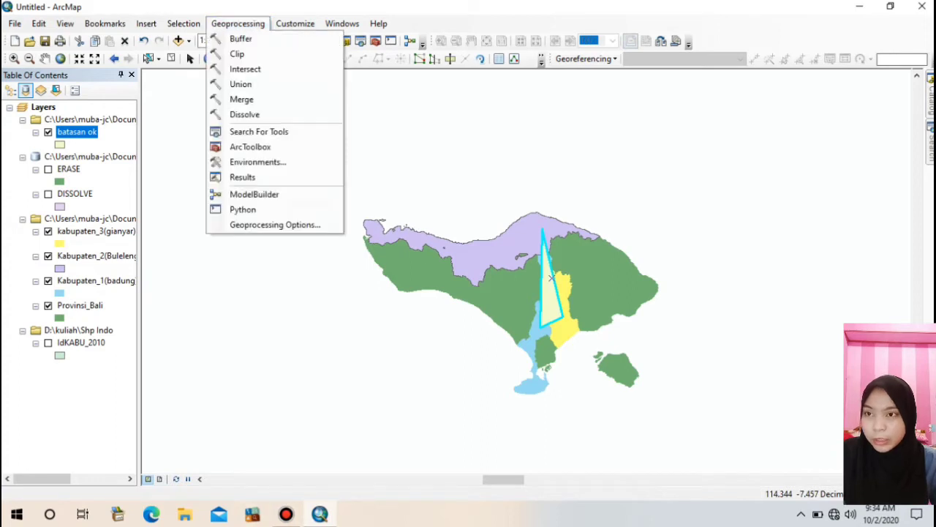
left_click(237, 53)
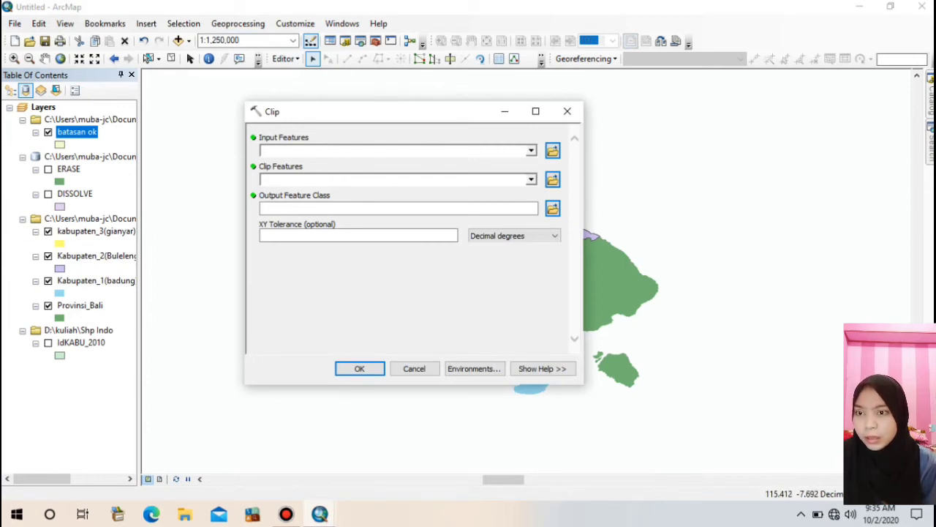
left_click(552, 150)
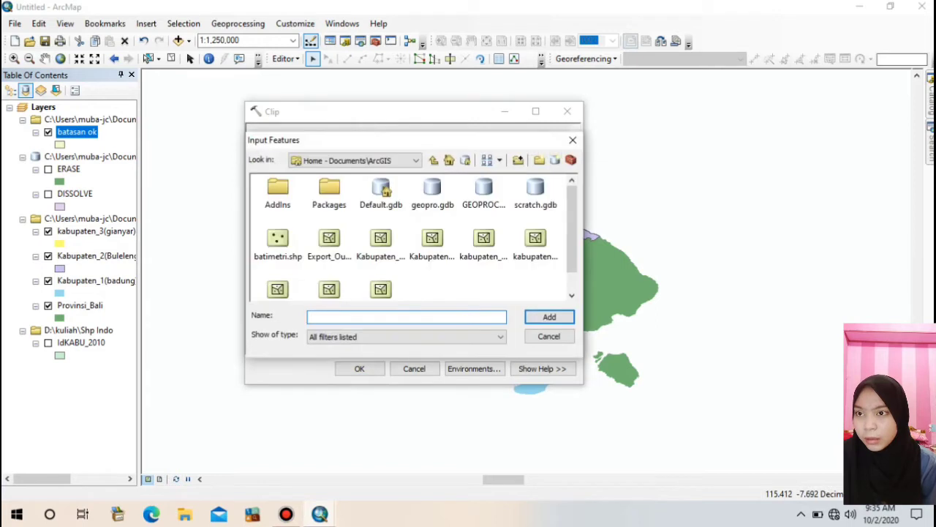
scroll(413, 237, "down", 1)
double_click(381, 265)
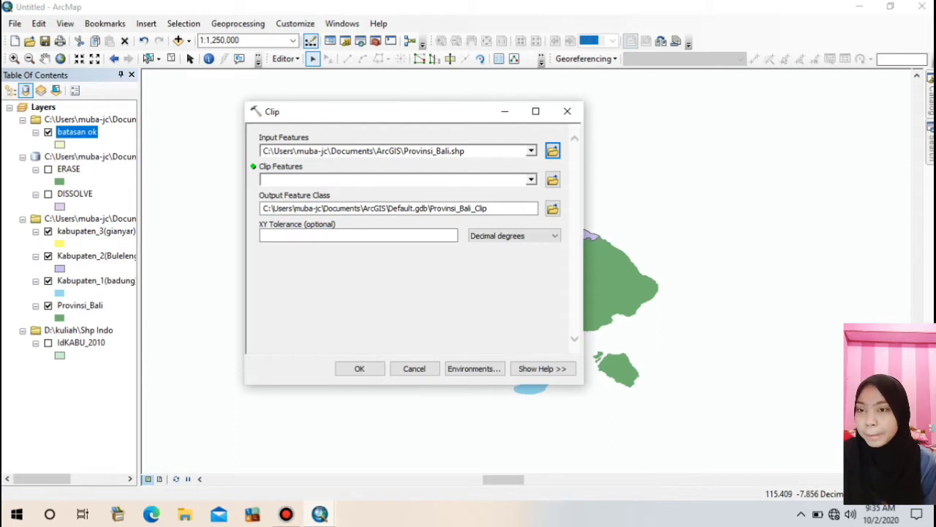
Set the batasan ok layer as the clip features
left_click(552, 179)
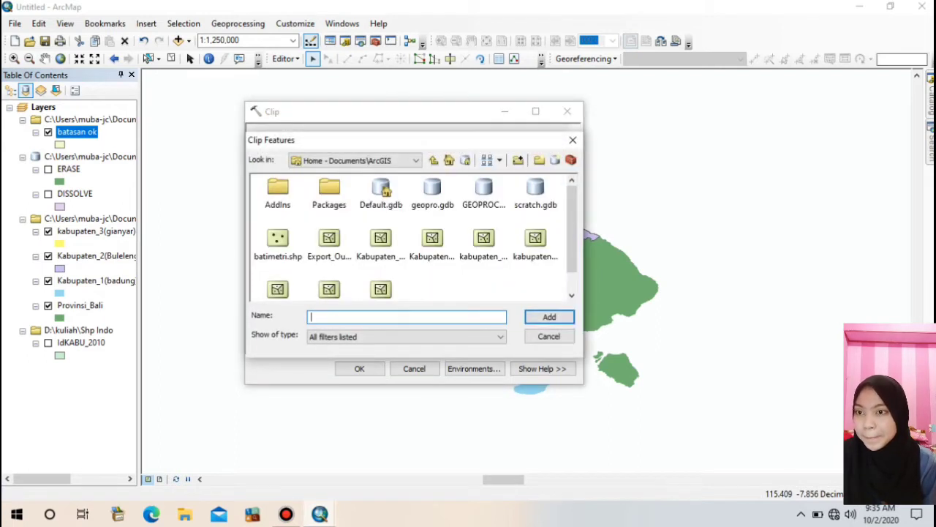
scroll(413, 238, "down", 1)
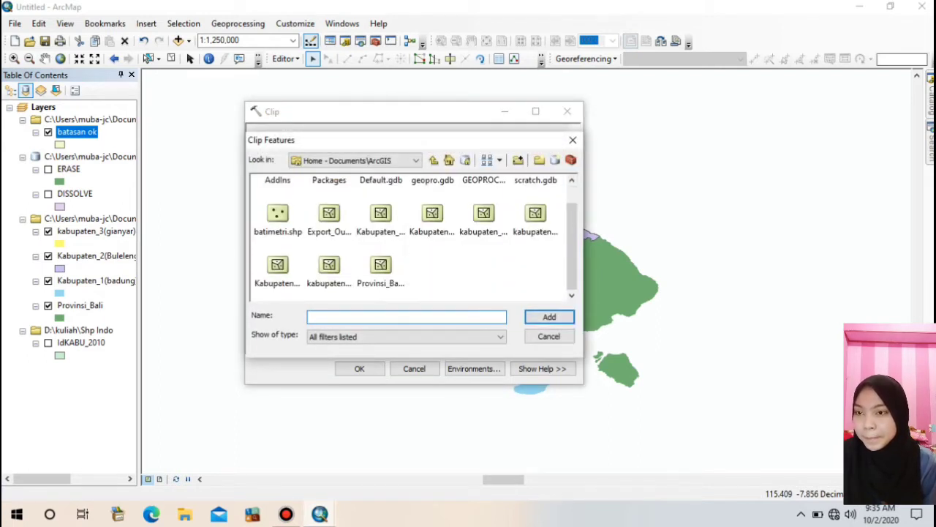
scroll(414, 238, "up", 1)
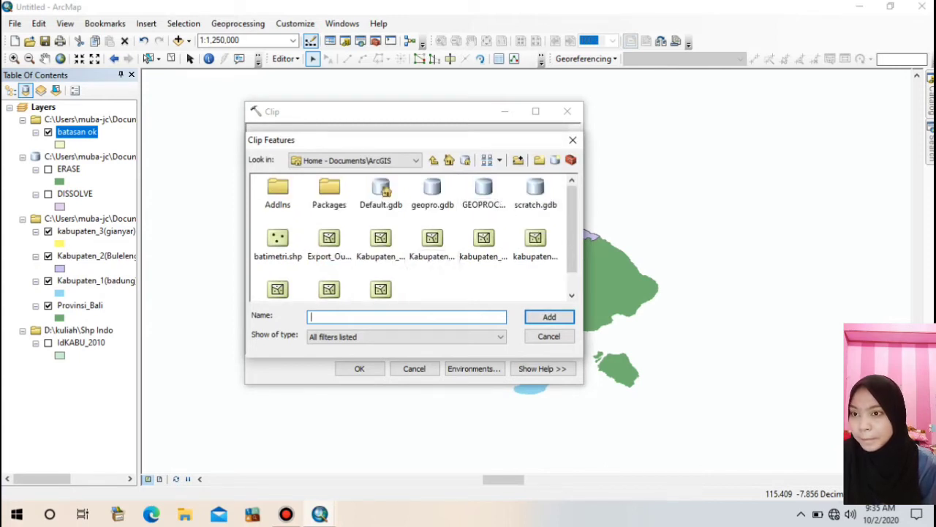
left_click(287, 514)
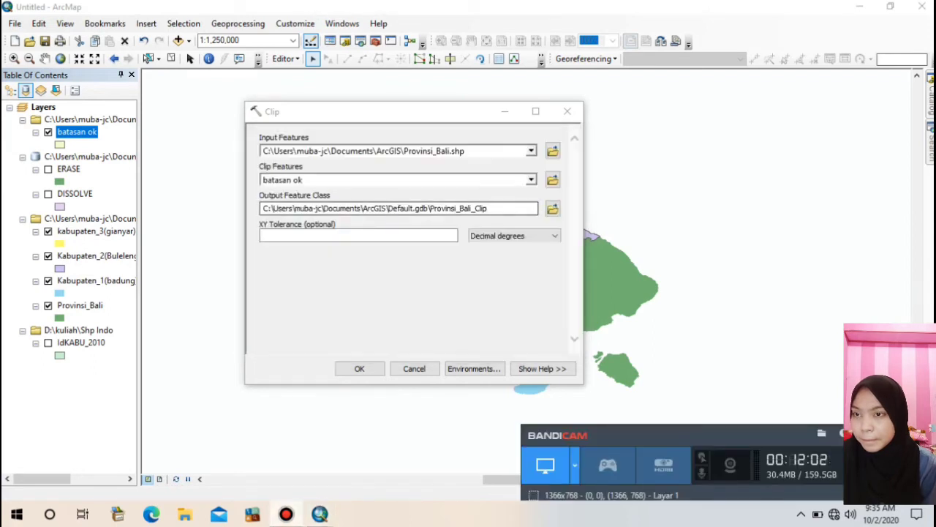
left_click(286, 515)
left_click(531, 179)
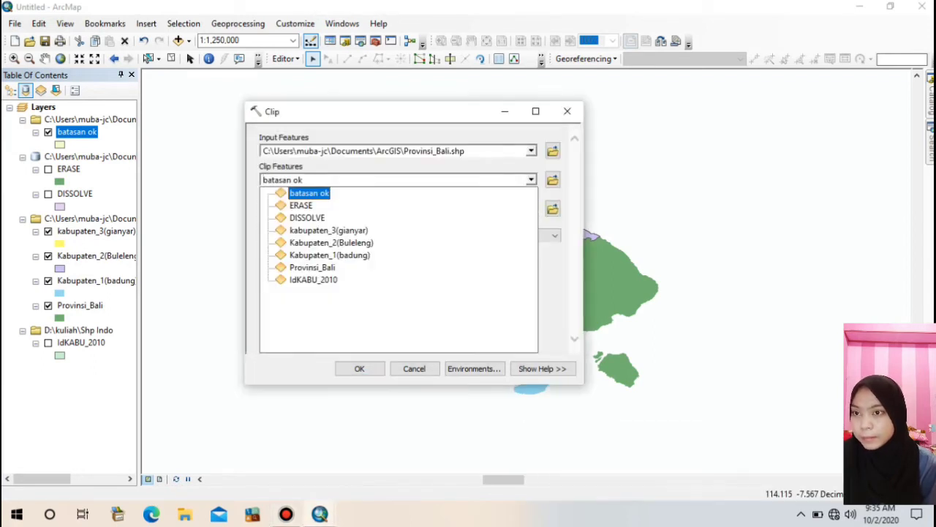
key("Return")
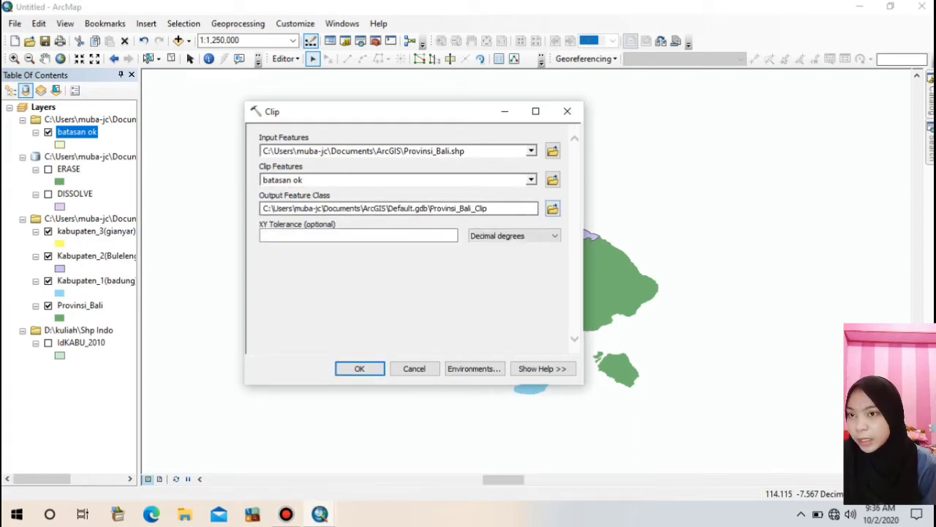
Name the output feature class CLIP in geopro.gdb, run the Clip tool and dismiss its completion report
left_click(553, 208)
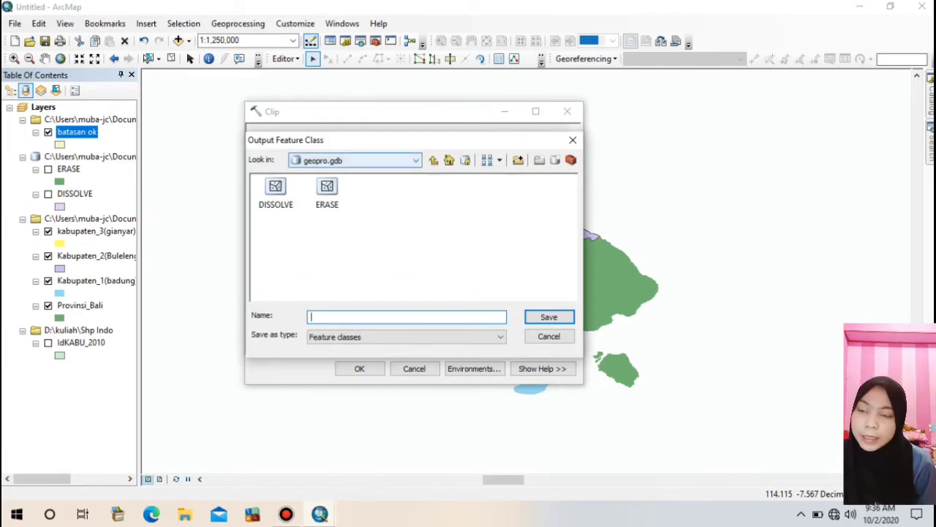
type("c")
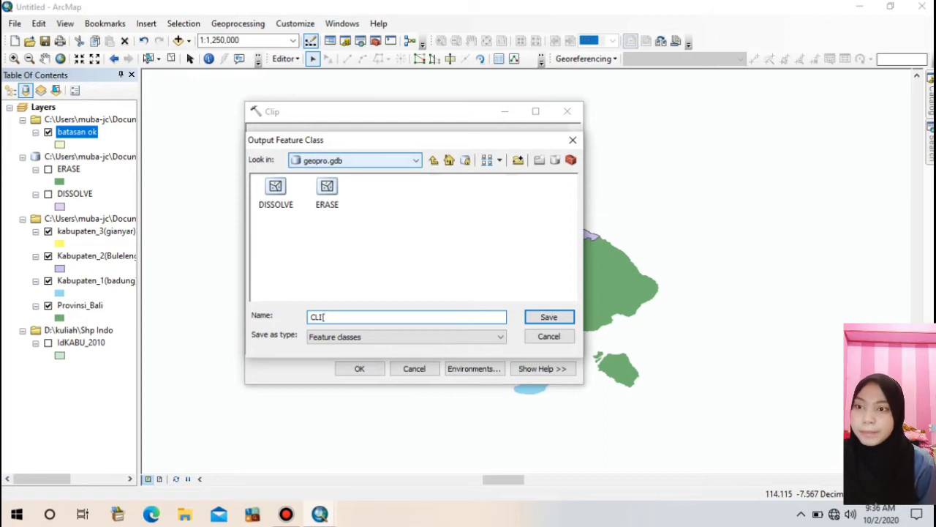
type("LIP")
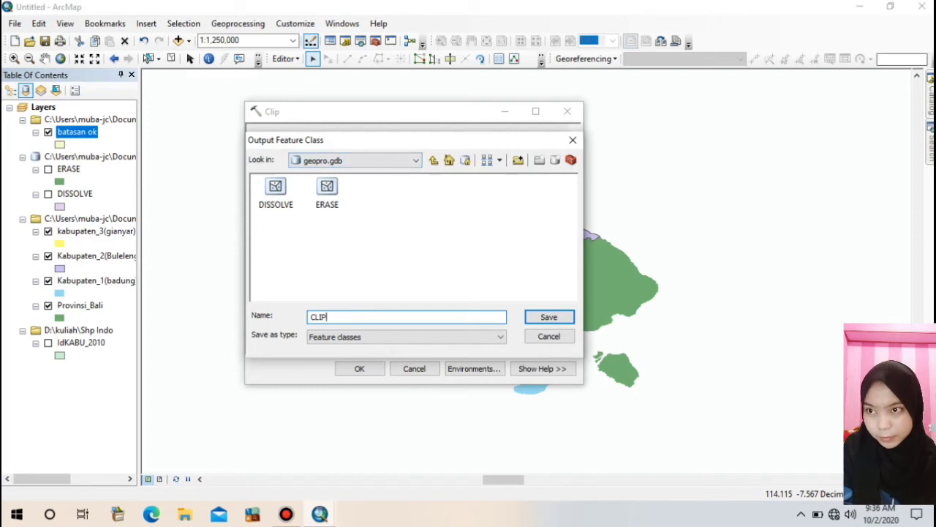
key("Return")
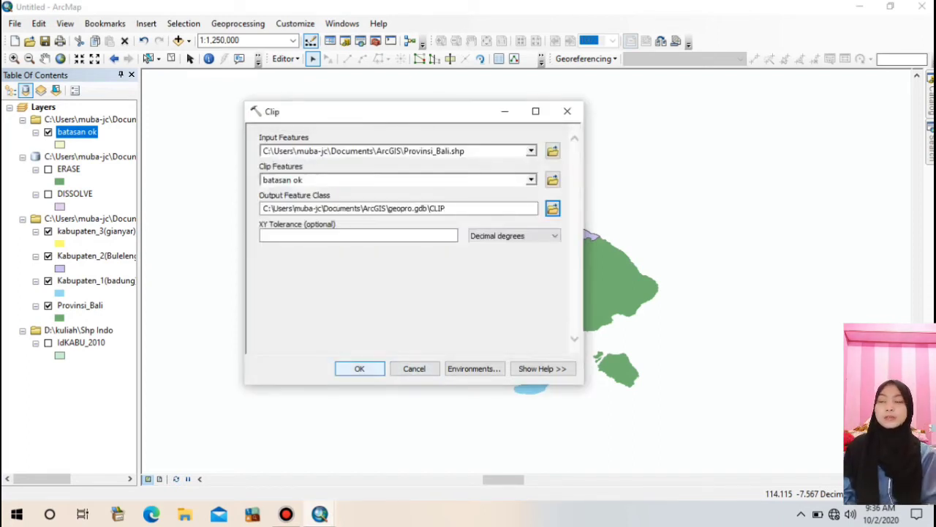
key("Return")
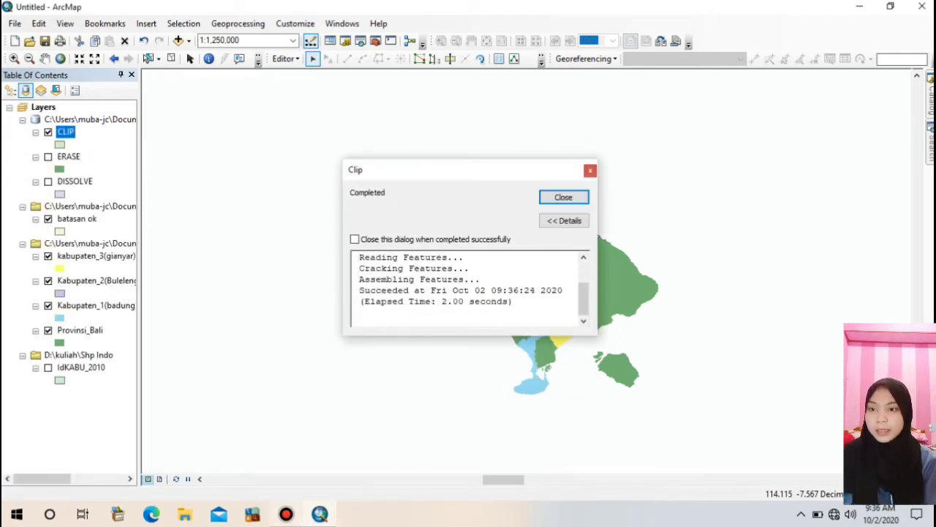
mouse_move(286, 514)
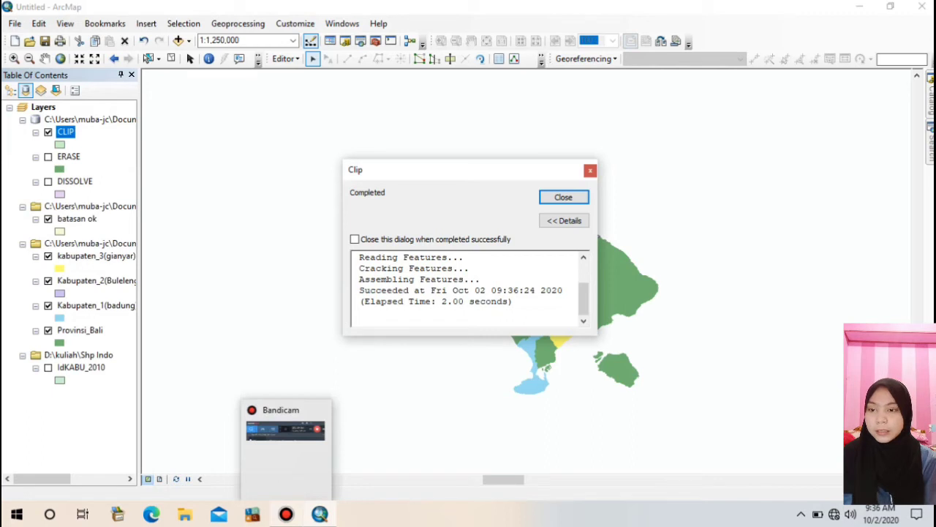
left_click(286, 430)
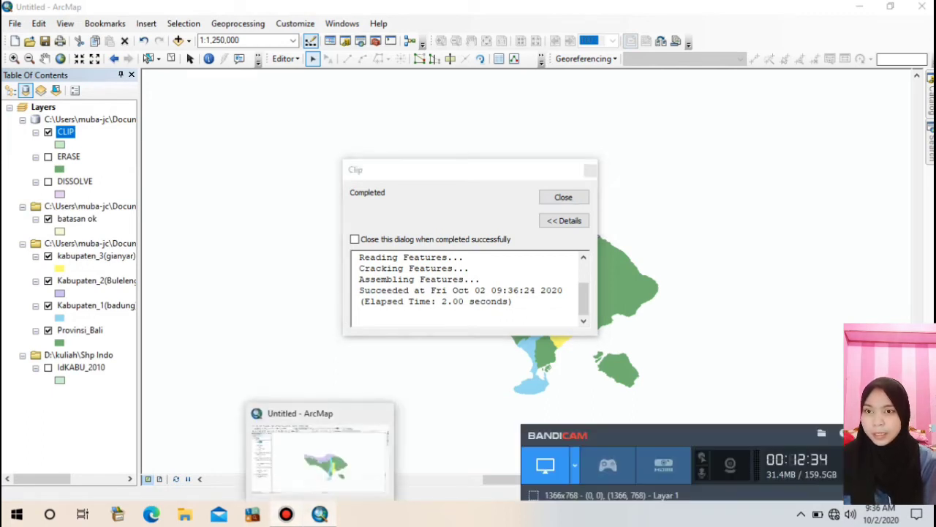
left_click(563, 196)
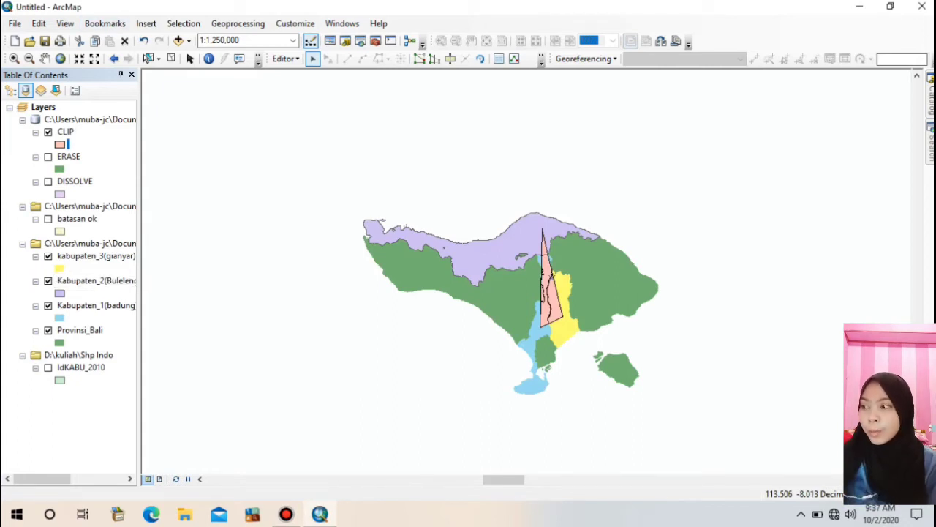
Hide the kabupaten_3(gianyar), Kabupaten_2(Buleleng), Kabupaten_1(badung) and Provinsi_Bali layers to examine the CLIP layer alone
left_click(49, 131)
left_click(49, 131)
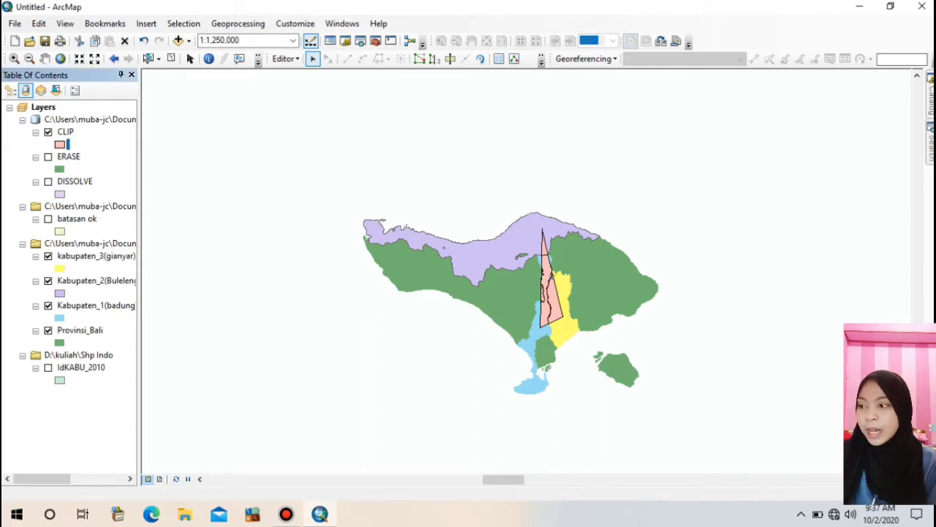
left_click(49, 256)
left_click(48, 280)
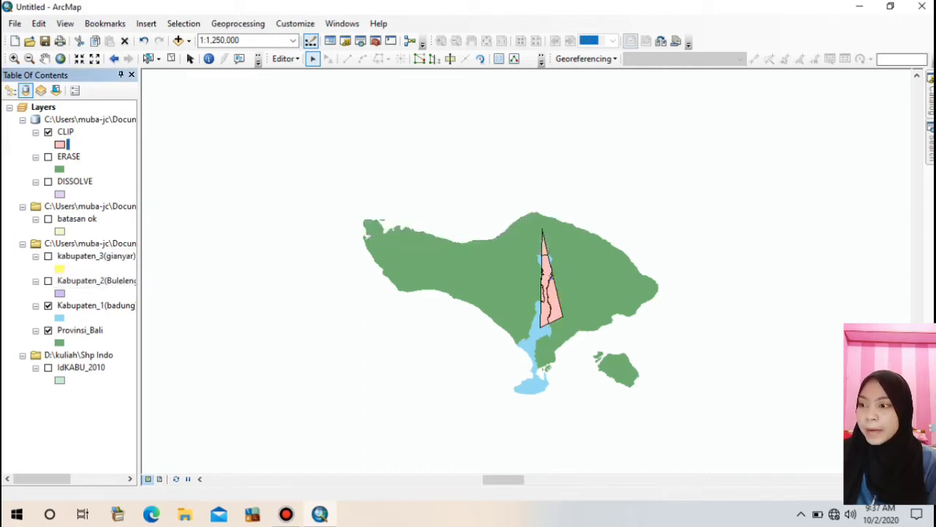
left_click(48, 305)
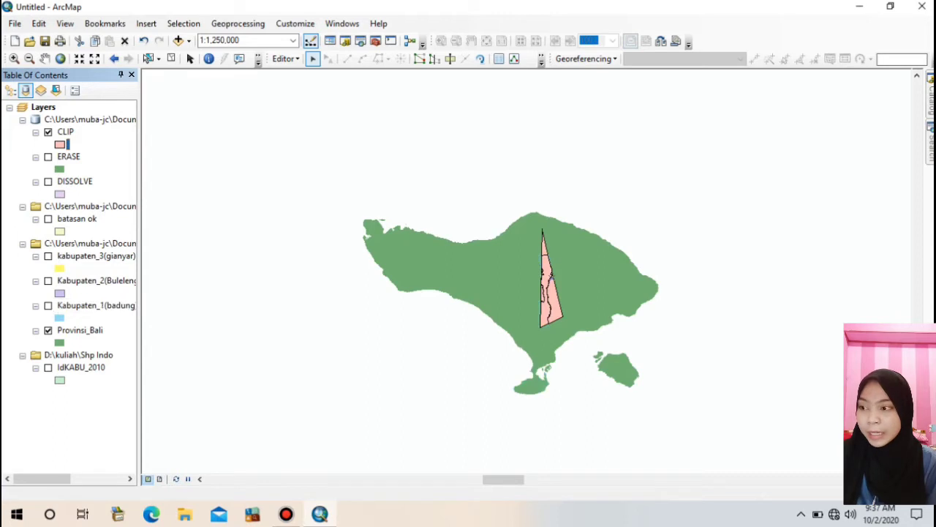
left_click(48, 330)
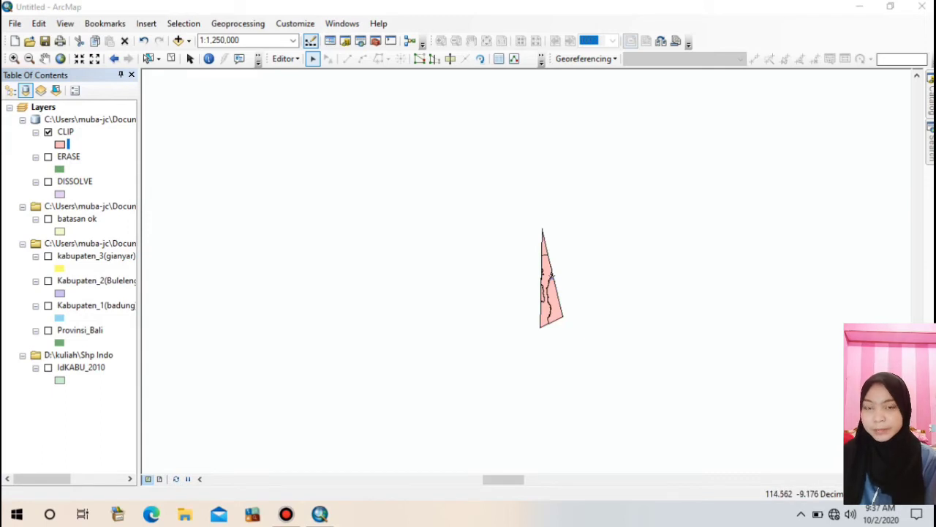
left_click(286, 514)
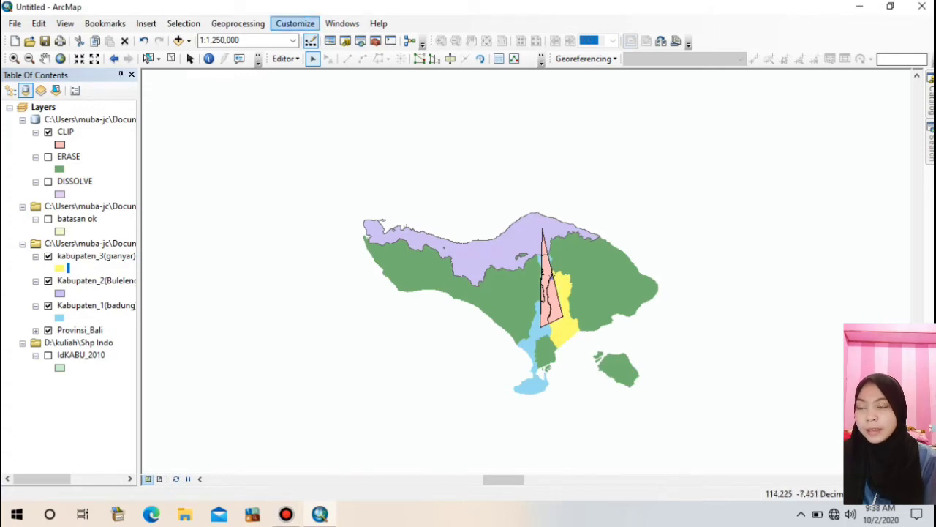
Open the catalog and create a new folder named INTERSECT inside the batasan ok folder
left_click(343, 23)
left_click(358, 101)
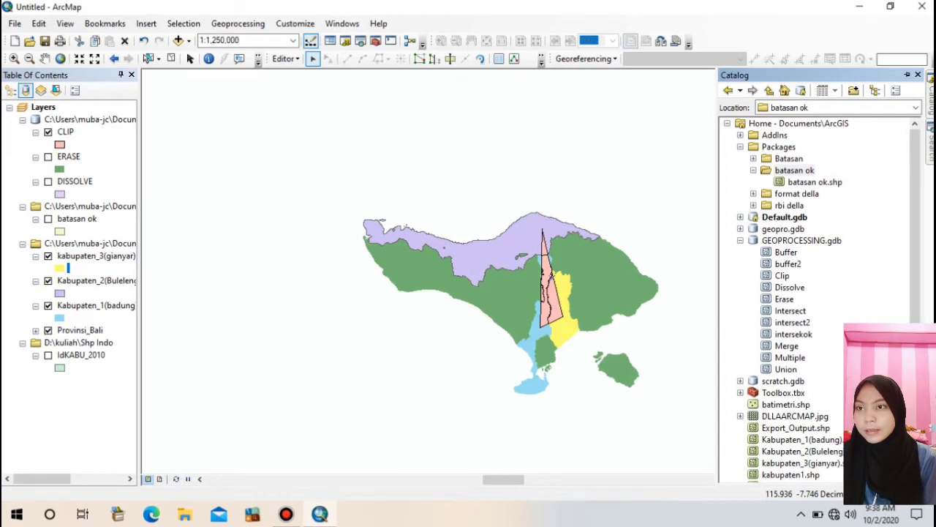
right_click(803, 170)
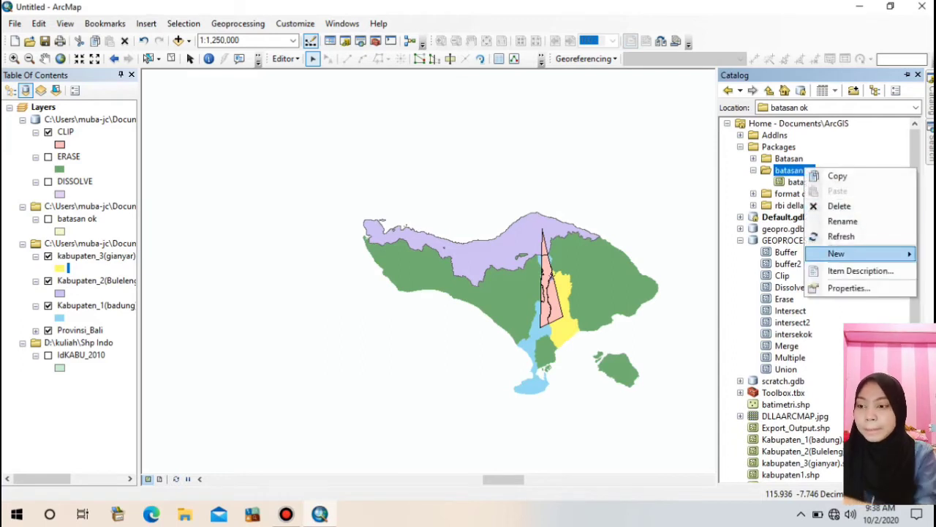
mouse_move(836, 253)
left_click(687, 252)
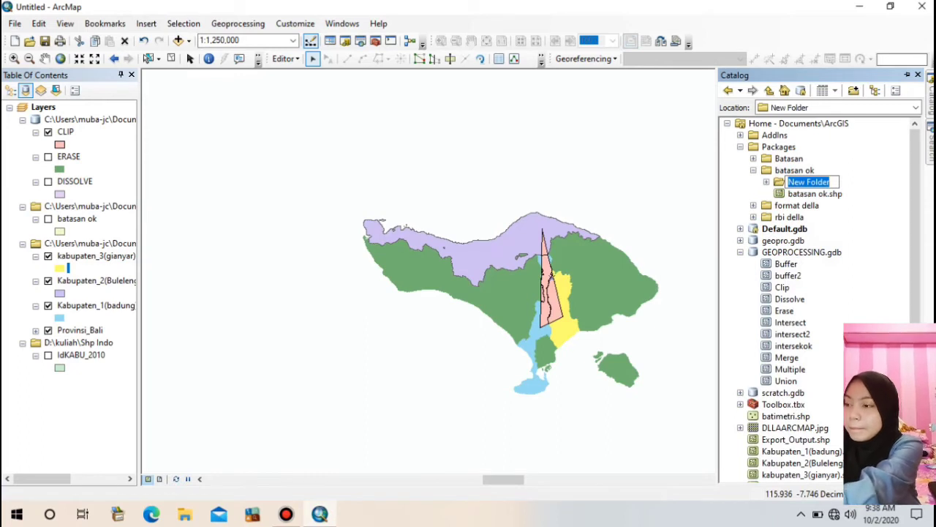
type("in")
key("BackSpace")
key("BackSpace")
type("INterse")
key("BackSpace")
key("BackSpace")
key("BackSpace")
key("BackSpace")
key("BackSpace")
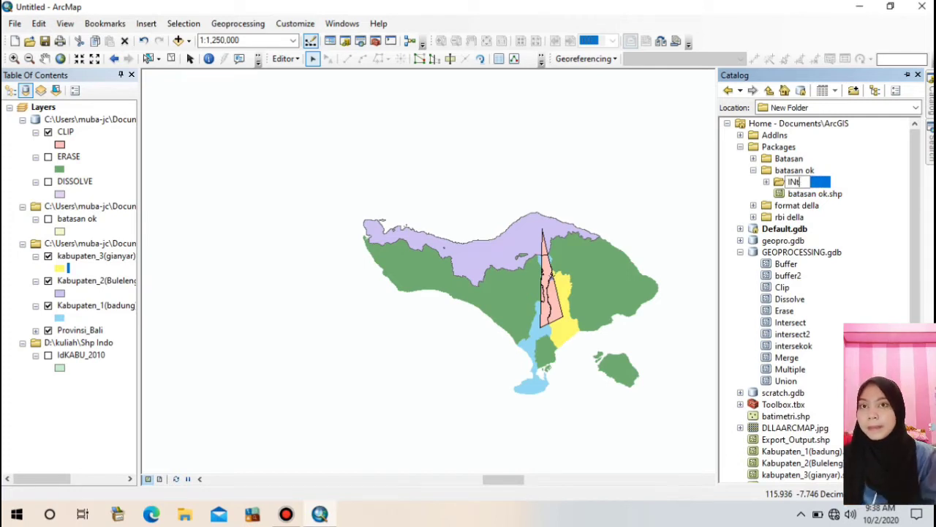
type("TERSECT")
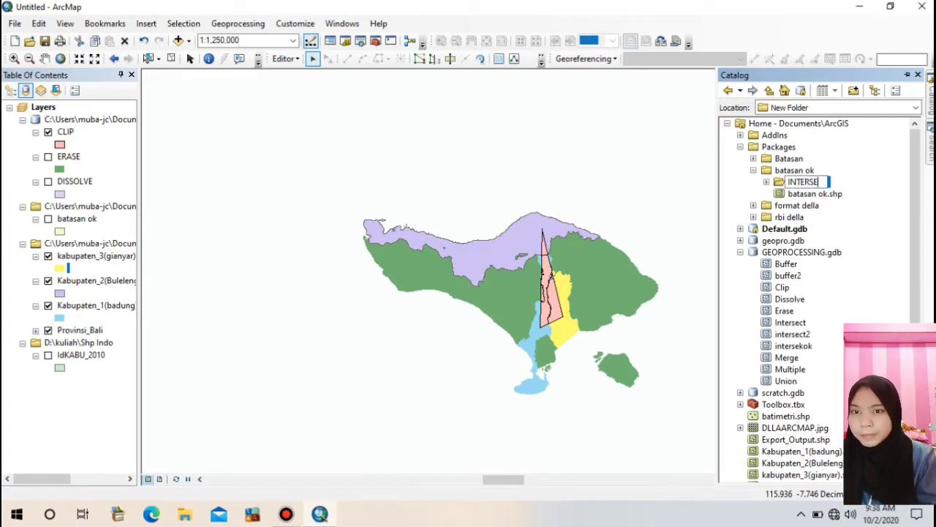
key("Return")
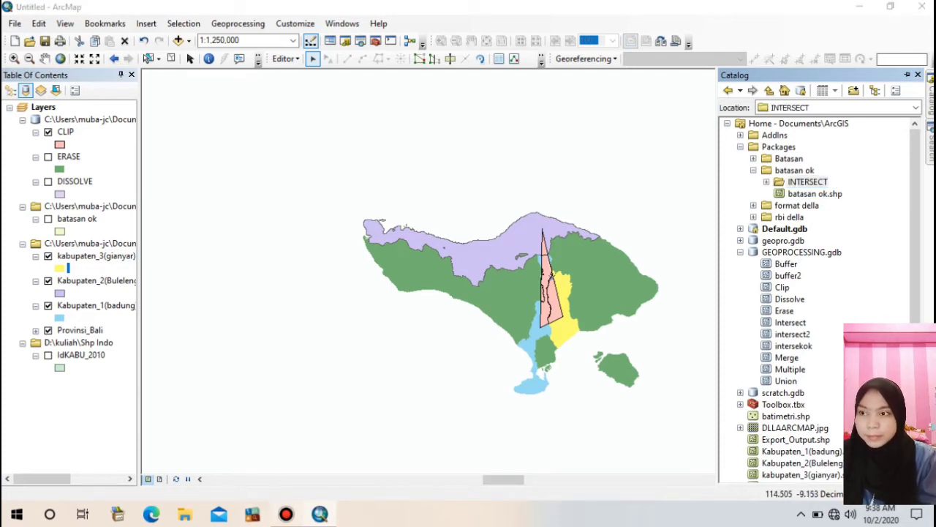
key("F12")
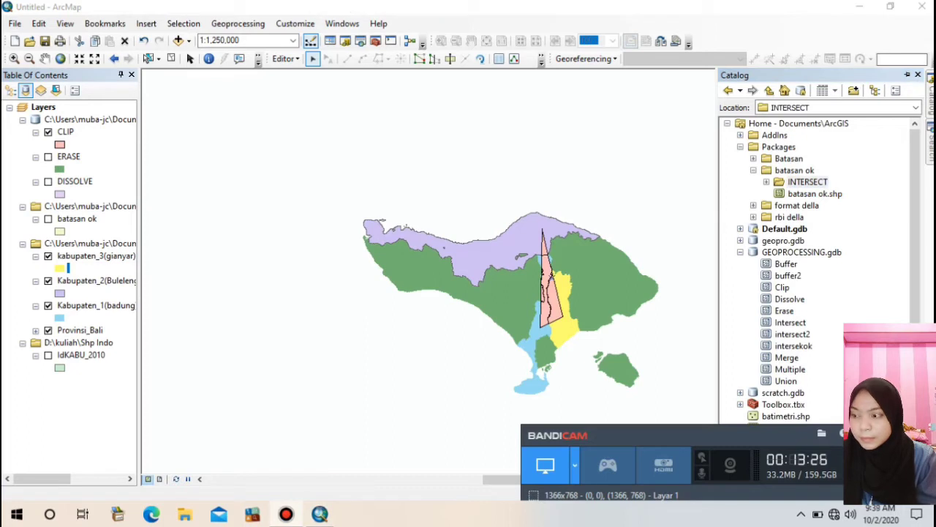
Start a new shapefile in the INTERSECT folder, naming it intersect and setting its feature type to Polygon
left_click(804, 182)
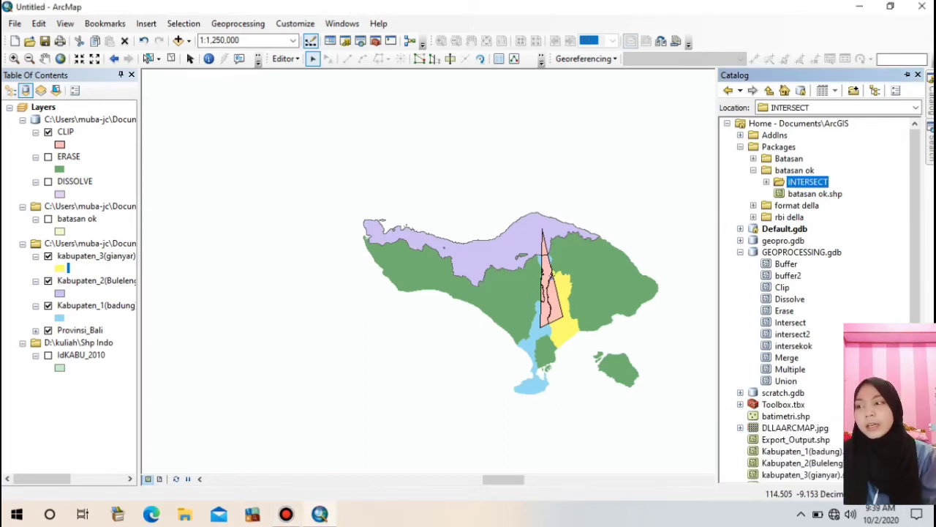
right_click(805, 182)
mouse_move(837, 265)
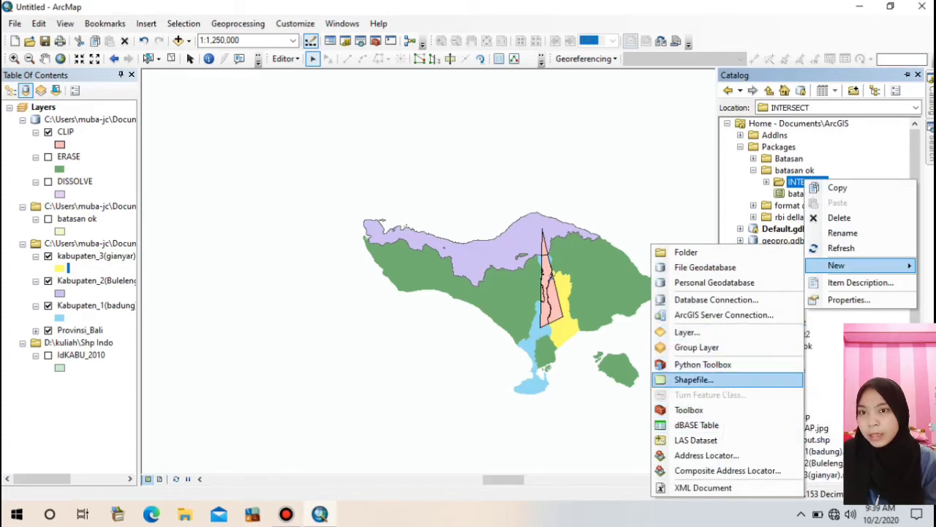
left_click(694, 379)
type("intersect")
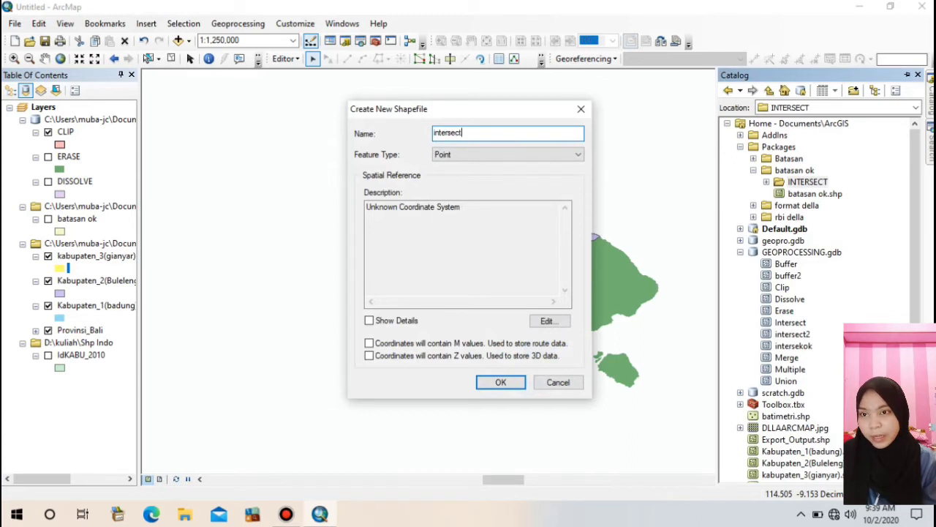
left_click(508, 154)
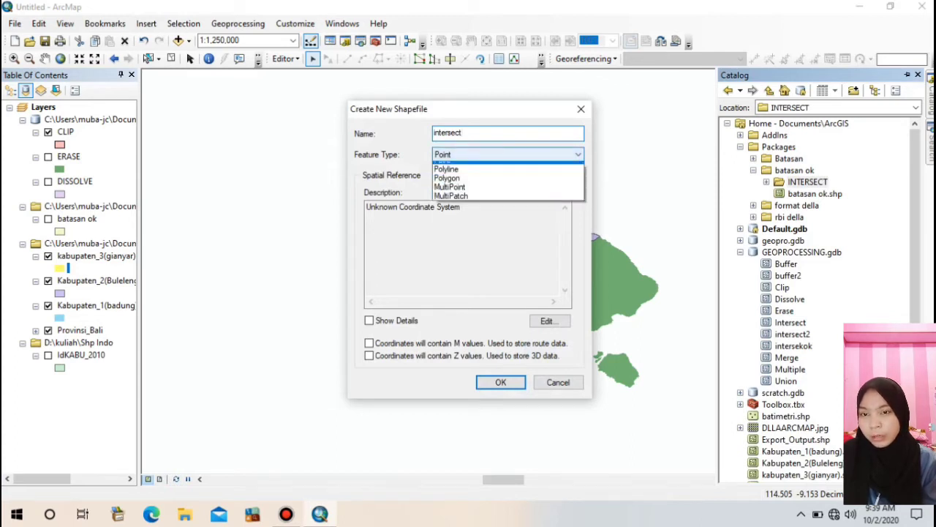
left_click(508, 185)
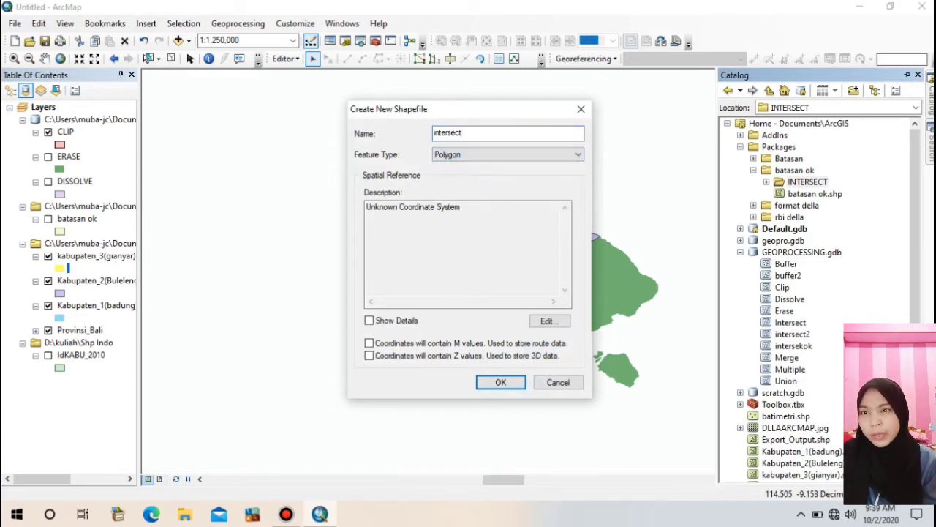
Assign the WGS 1984 geographic coordinate system from the World group and create the intersect shapefile
left_click(550, 320)
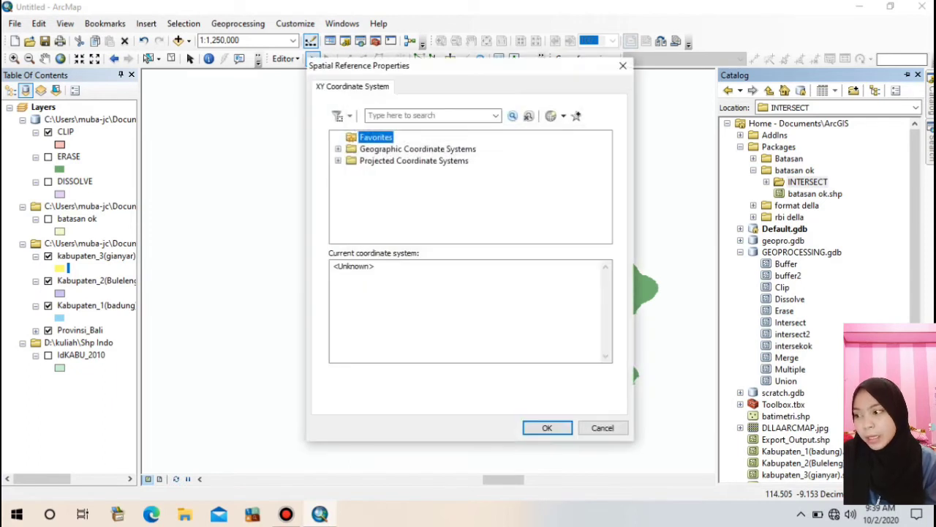
double_click(417, 149)
scroll(464, 186, "down", 3)
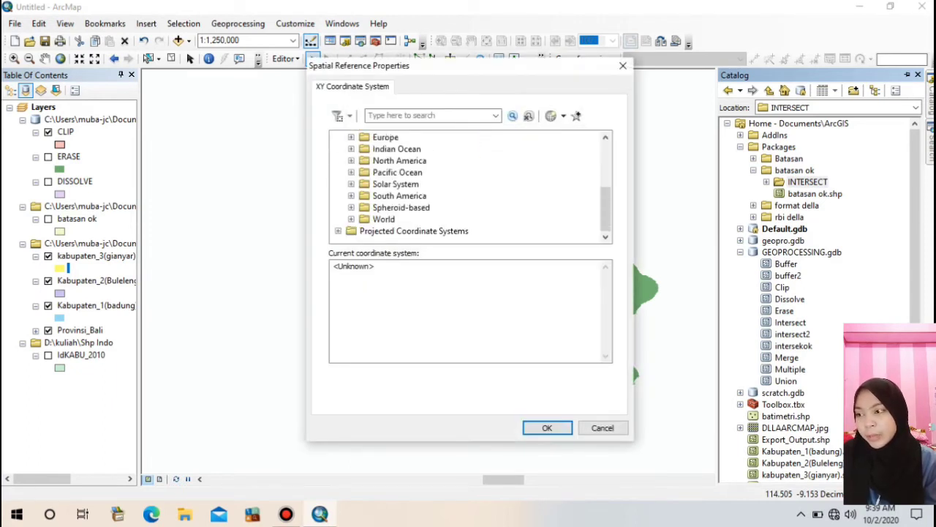
double_click(384, 219)
scroll(384, 220, "down", 4)
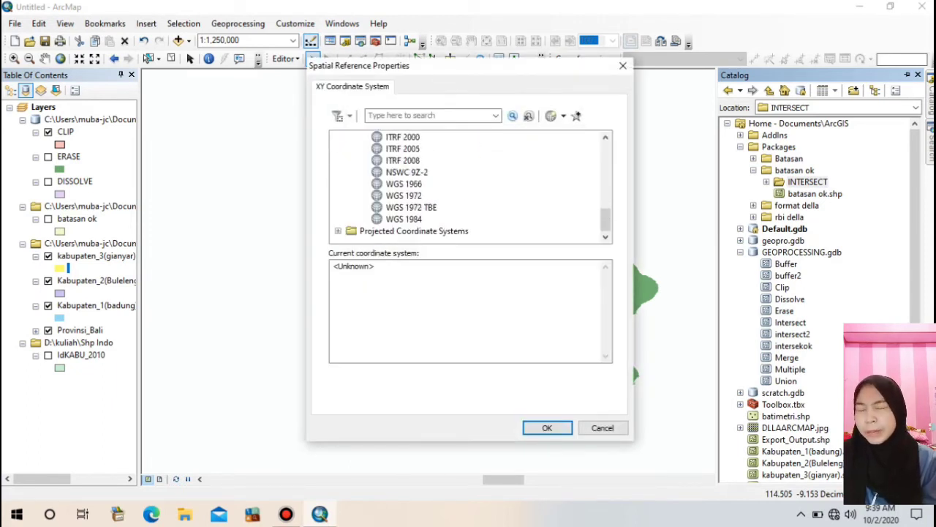
left_click(404, 218)
double_click(404, 219)
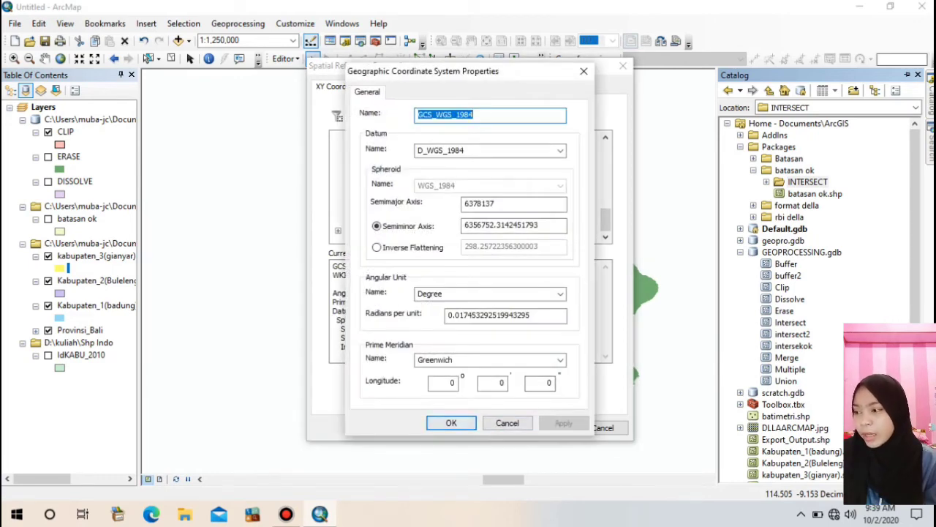
left_click(451, 422)
left_click(547, 428)
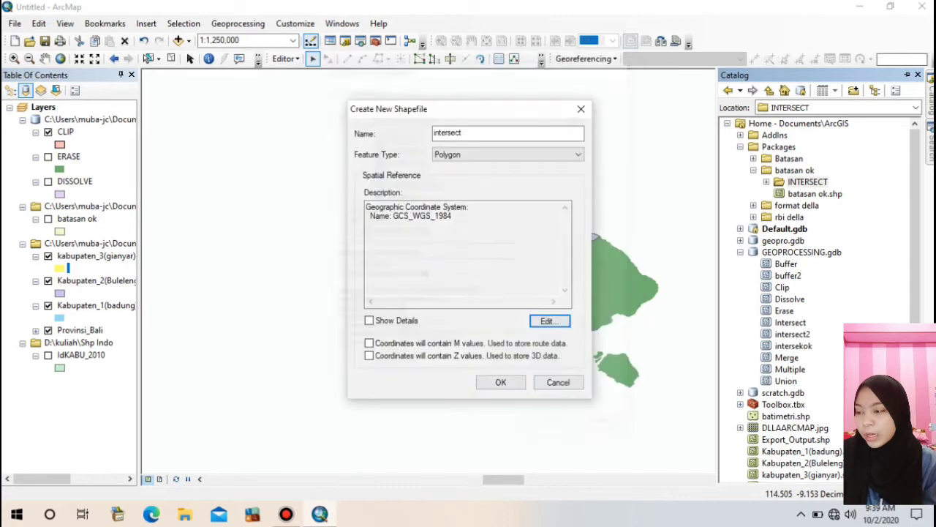
left_click(501, 383)
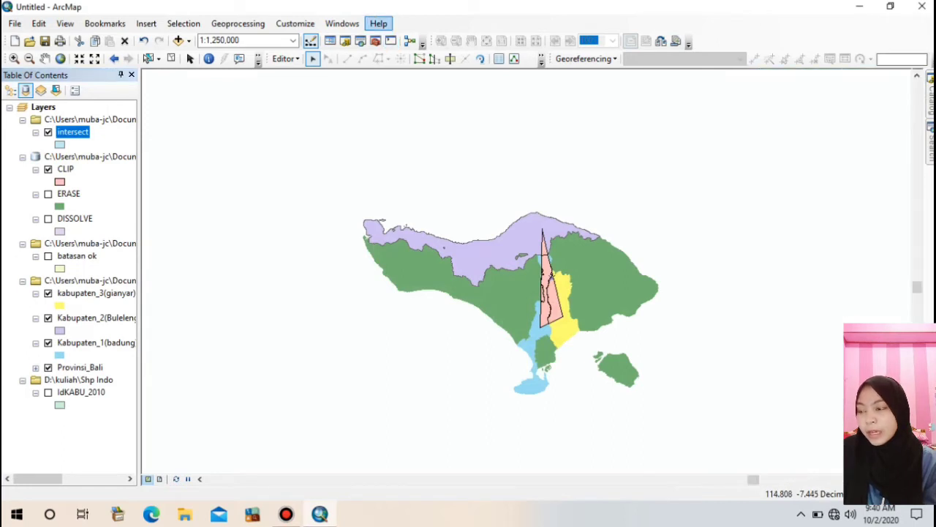
End the current edit session, start a new one on the intersect layer and show its feature creation templates
left_click(285, 58)
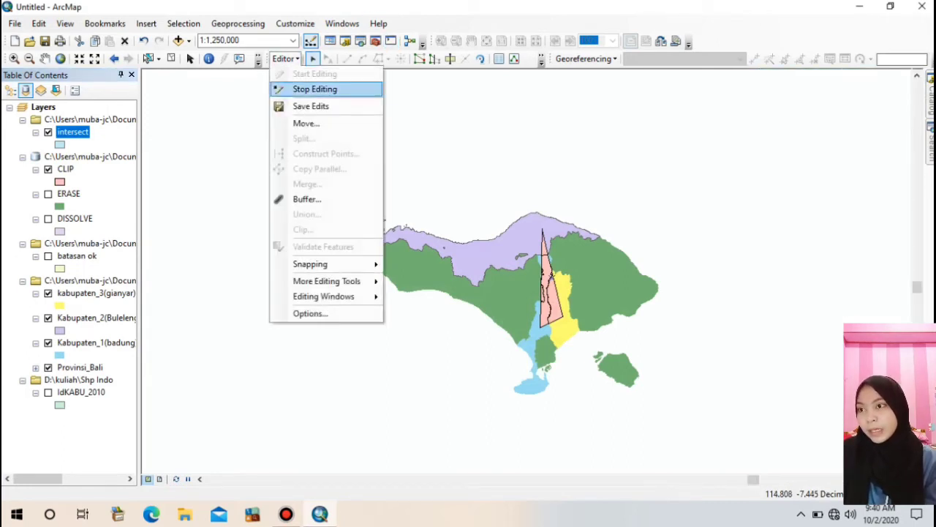
left_click(314, 88)
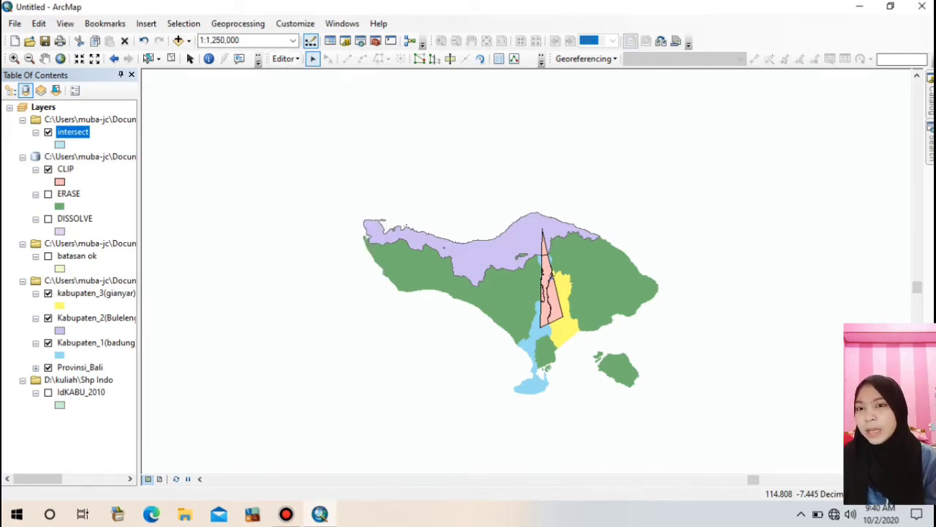
left_click(286, 58)
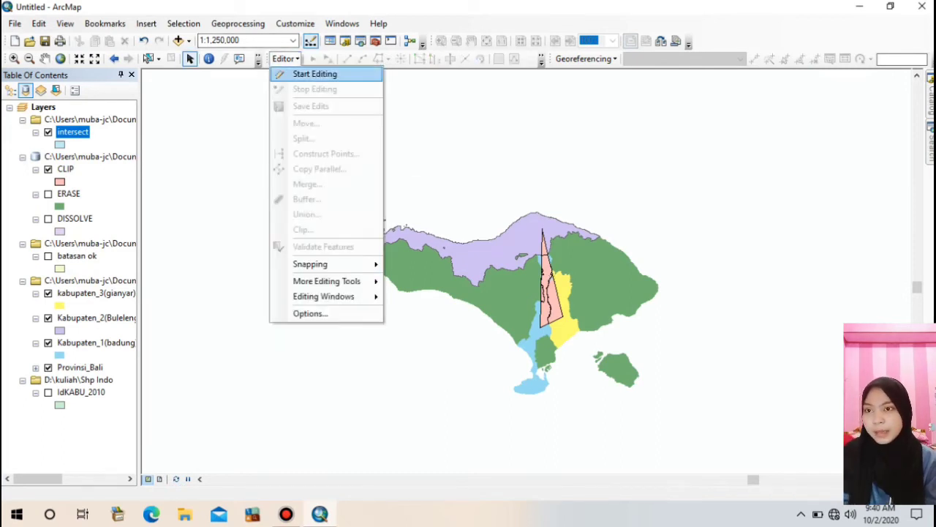
left_click(303, 73)
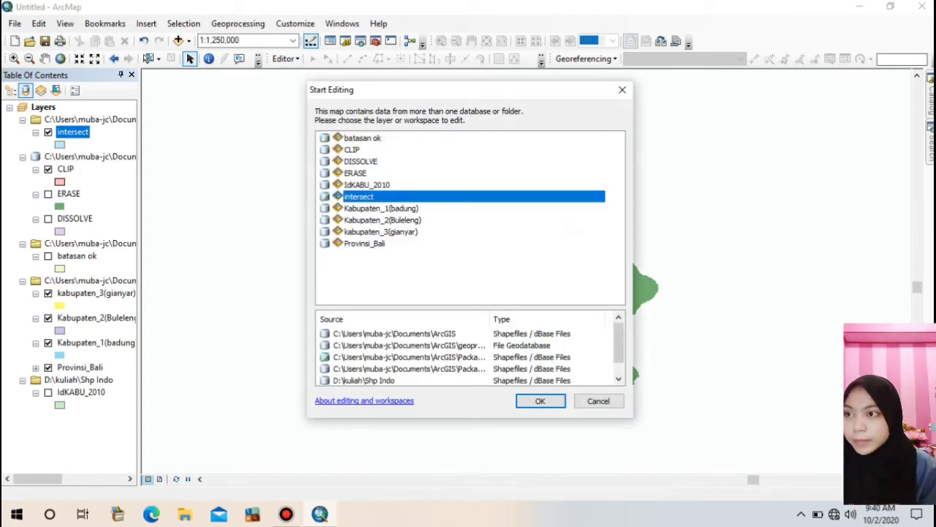
double_click(360, 196)
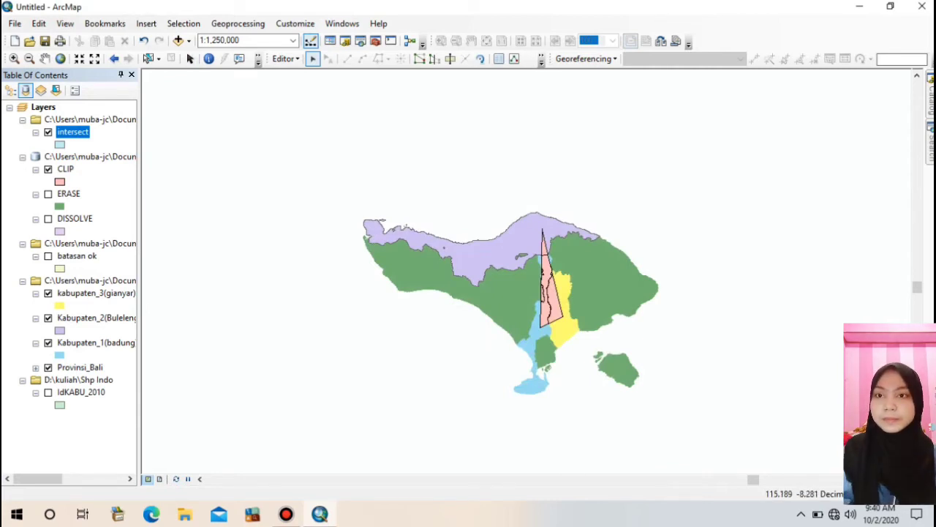
left_click(542, 59)
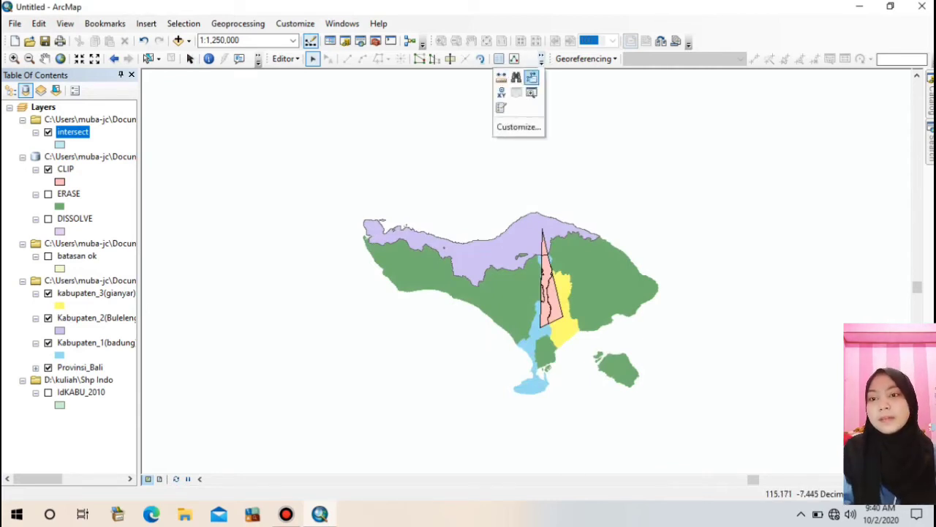
left_click(501, 108)
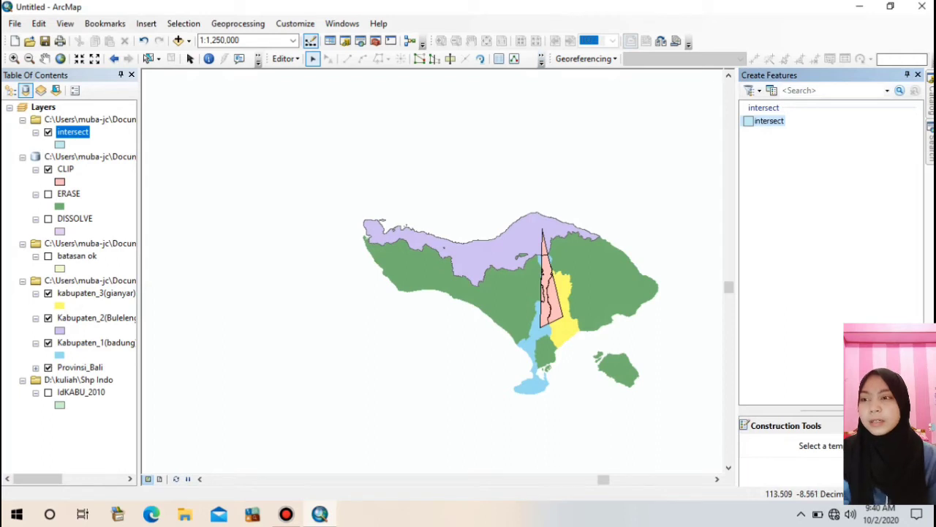
Toggle the three regency layers so that kabupaten_3(gianyar) is hidden while Kabupaten_2(Buleleng) and Kabupaten_1(badung) stay displayed
left_click(49, 292)
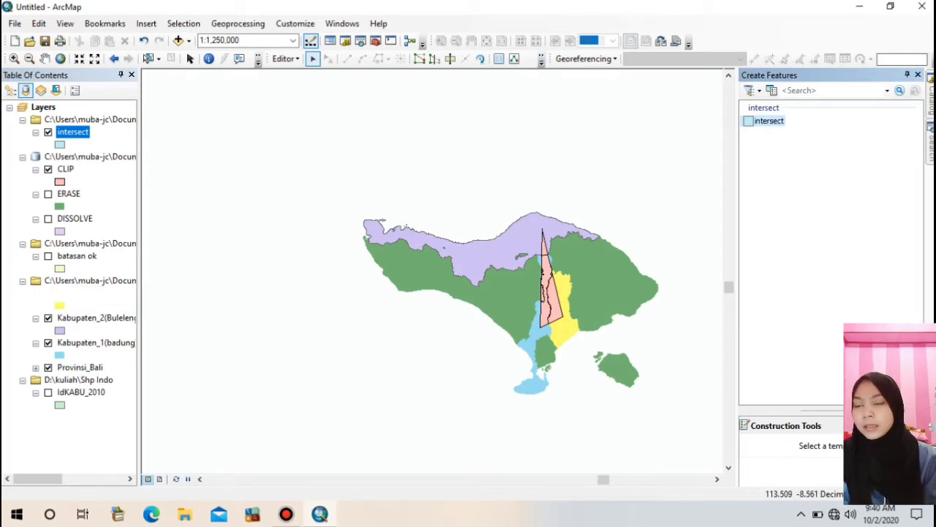
left_click(48, 318)
left_click(48, 342)
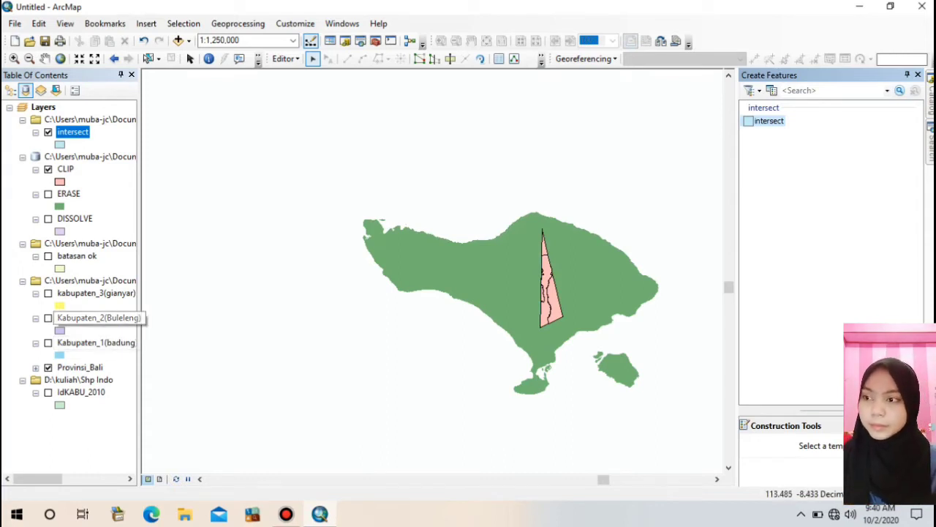
left_click(48, 343)
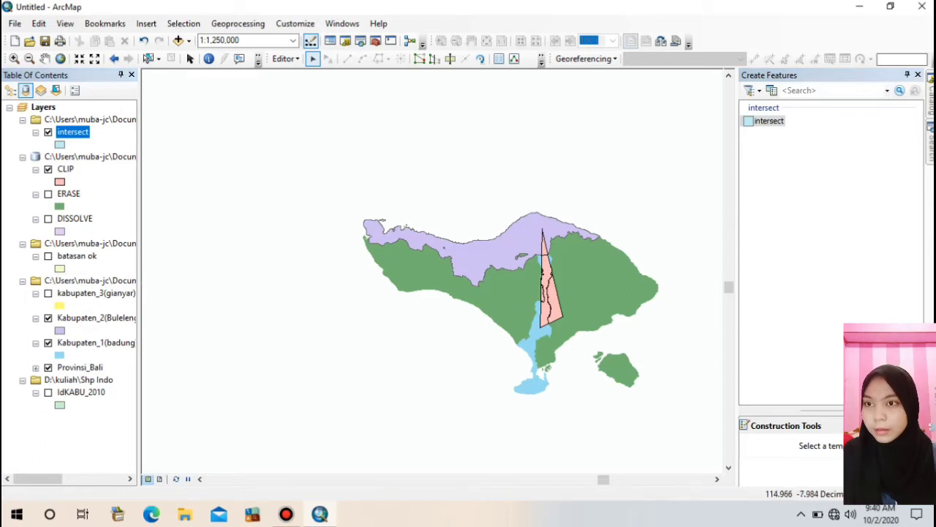
Draw a four-sided intersect polygon across Buleleng's northern coast, with a perimeter of about 0.8 decimal degrees
double_click(768, 120)
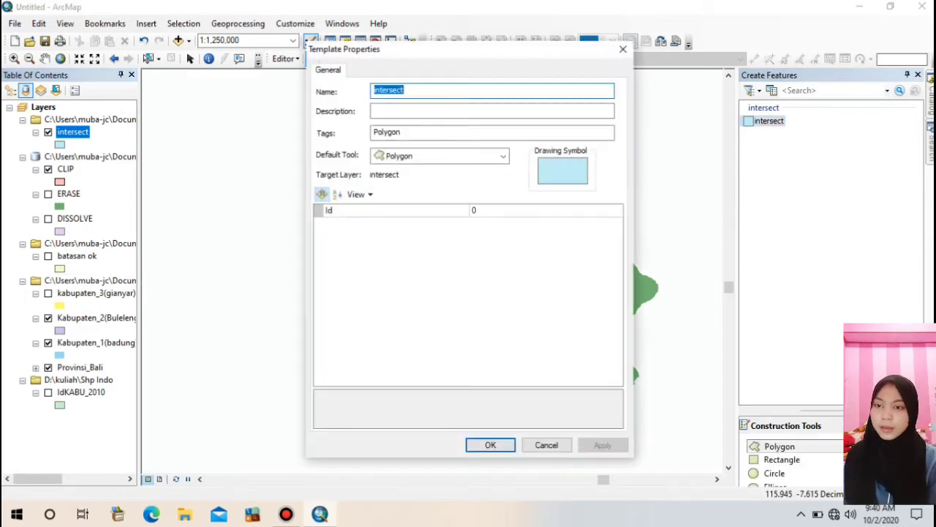
left_click(490, 445)
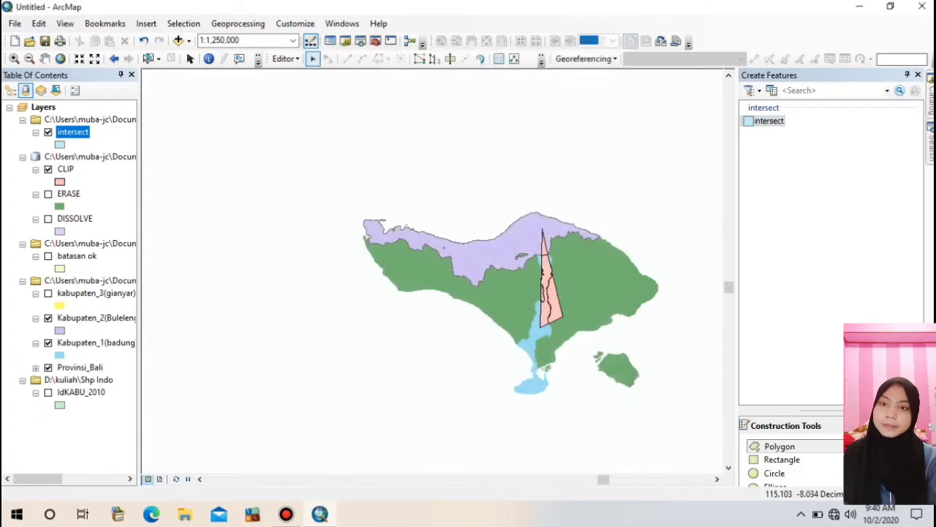
left_click(499, 204)
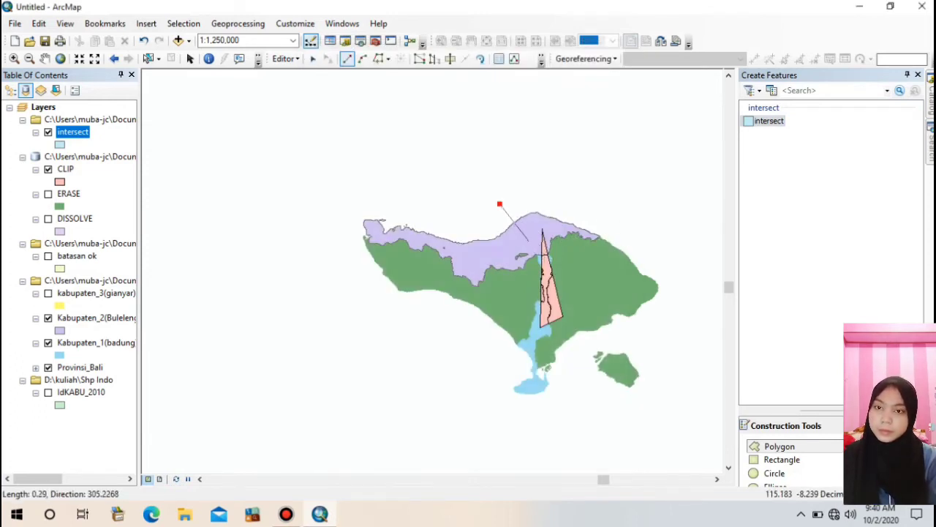
left_click(510, 241)
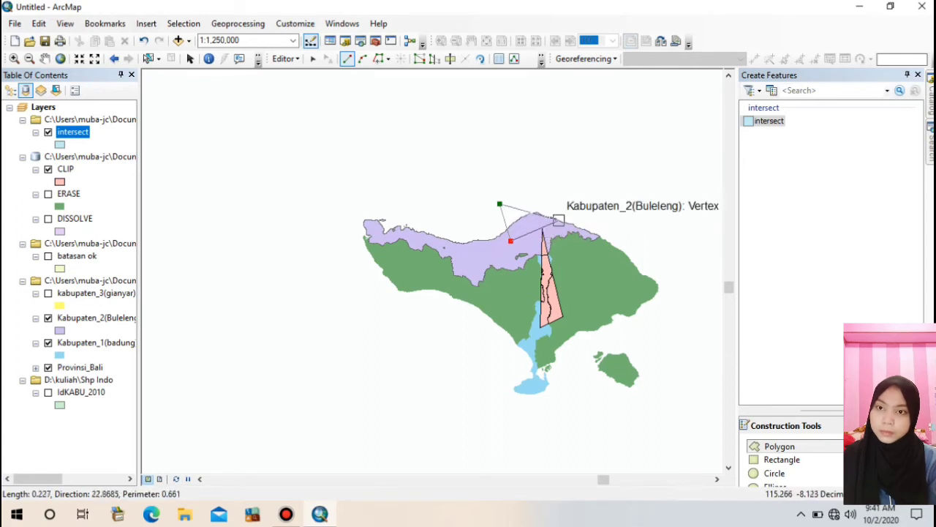
left_click(557, 235)
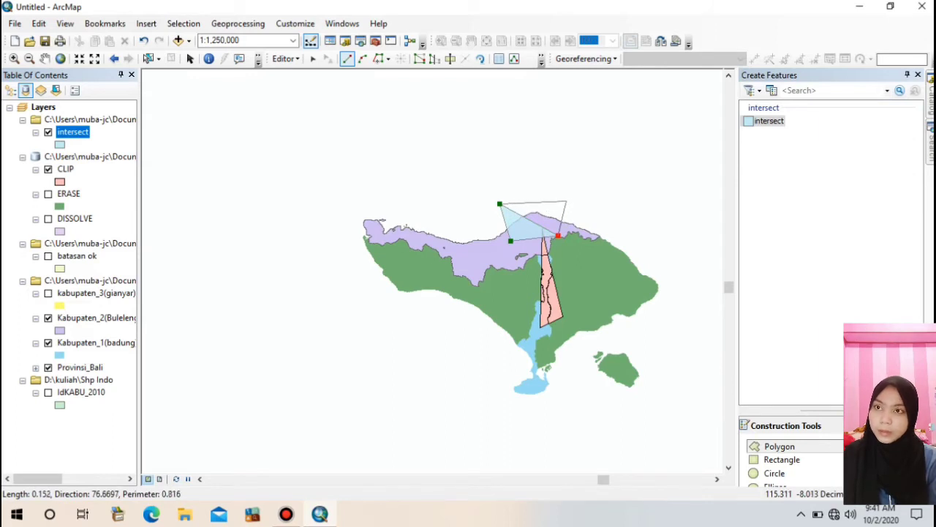
double_click(566, 203)
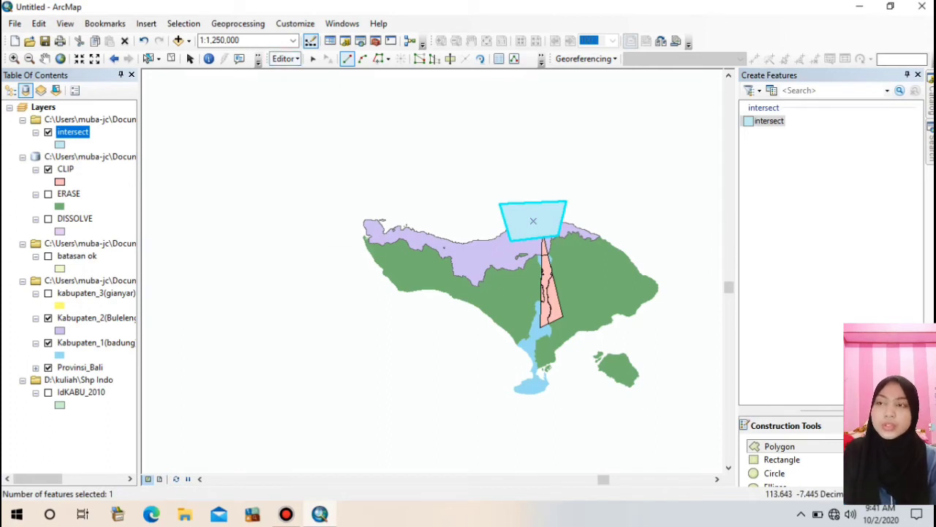
Save the edits to the intersect layer and stop editing
left_click(286, 58)
left_click(311, 106)
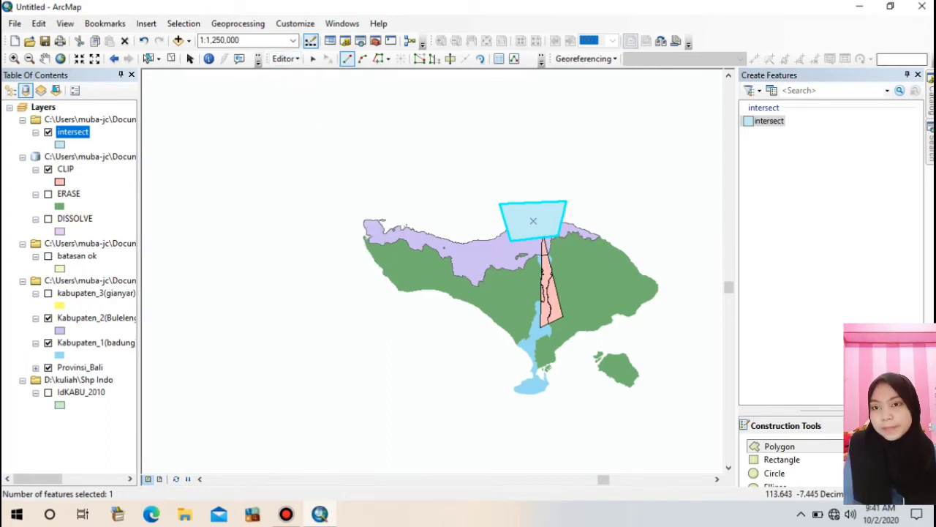
left_click(286, 58)
left_click(315, 88)
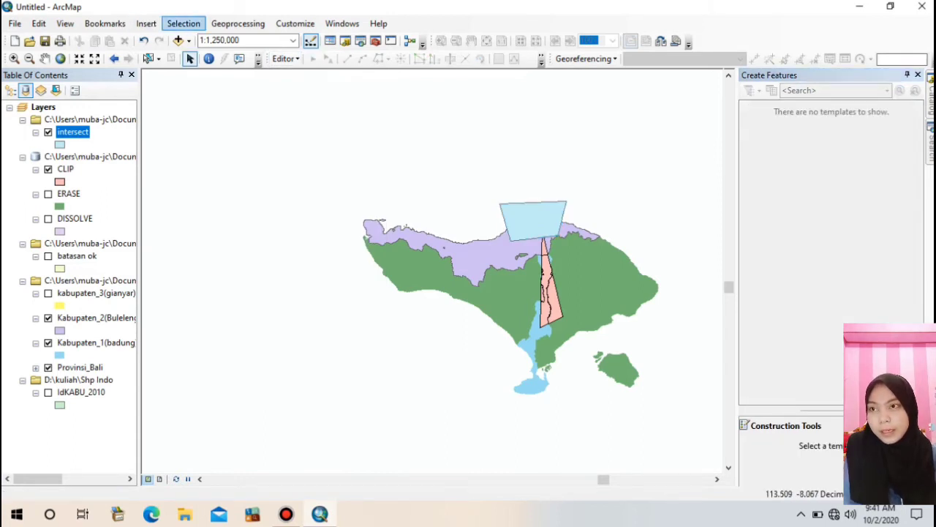
Open the Intersect geoprocessing tool
left_click(238, 24)
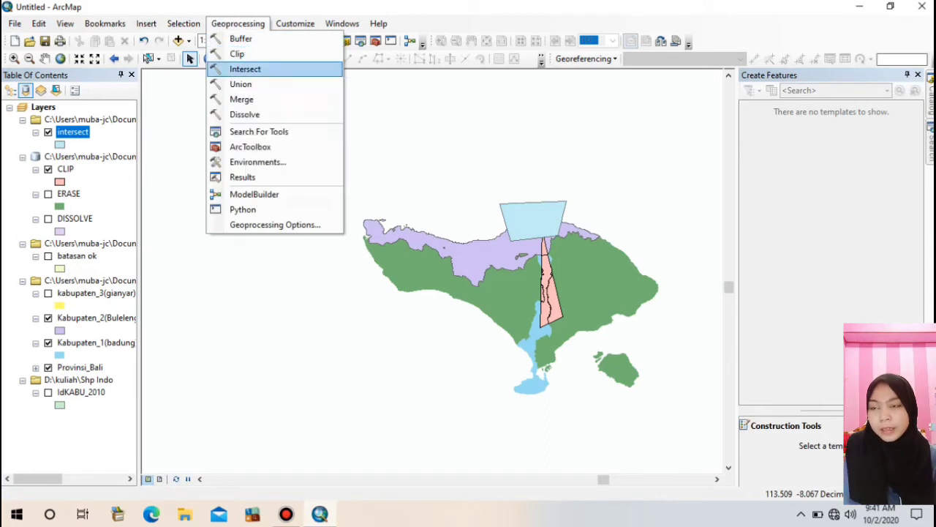
left_click(245, 69)
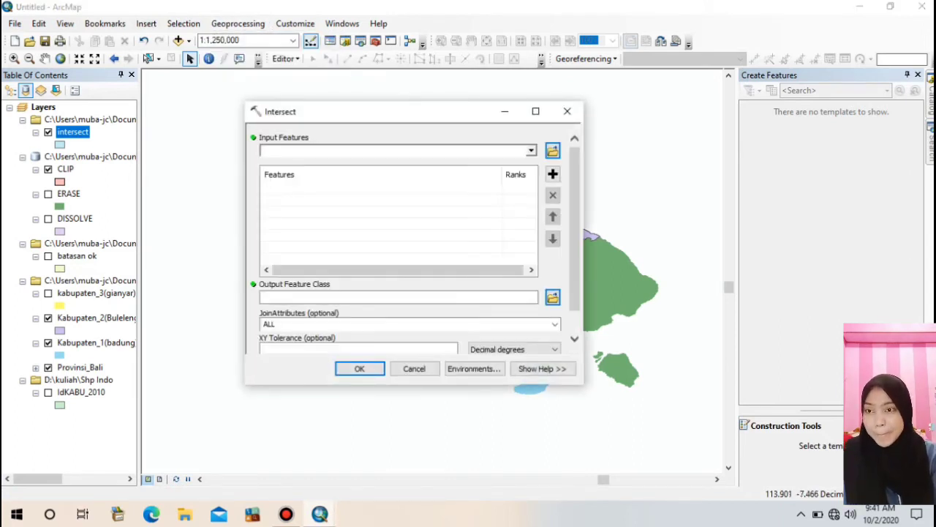
left_click(552, 150)
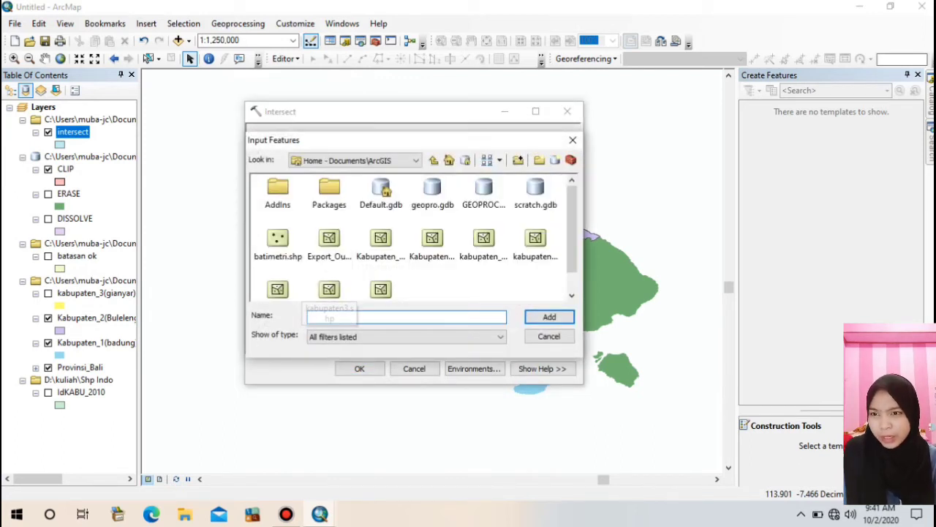
scroll(413, 238, "down", 1)
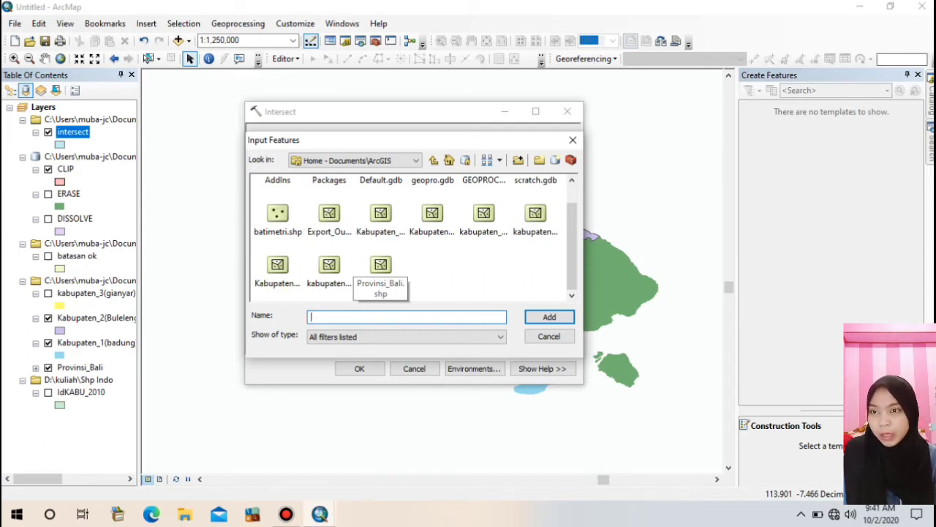
double_click(381, 267)
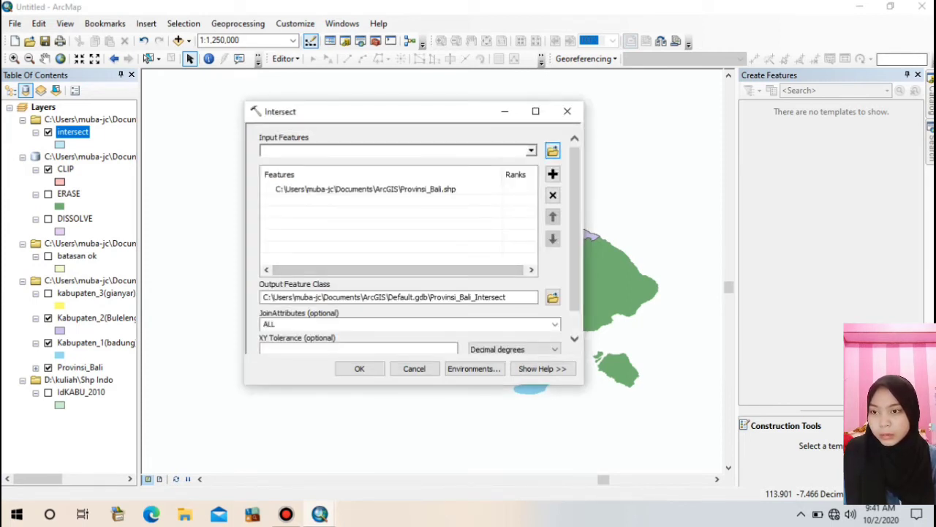
left_click(531, 150)
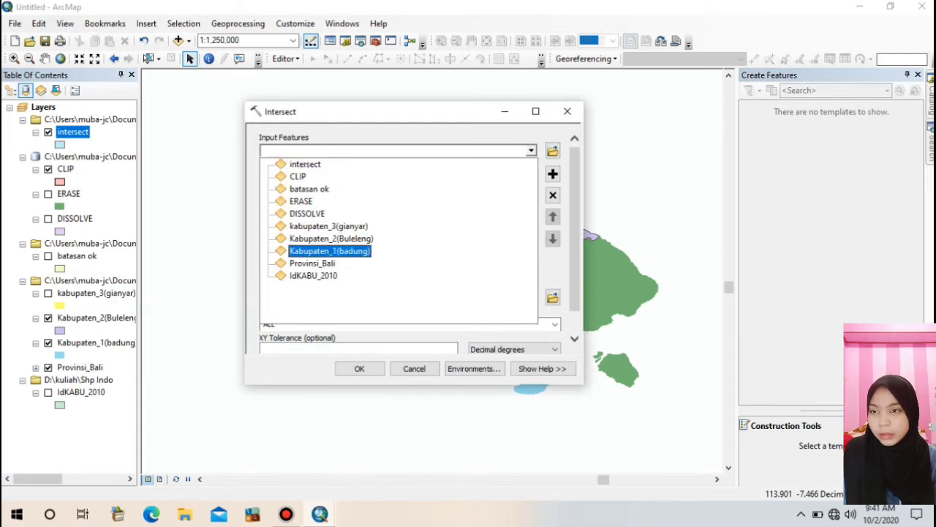
left_click(312, 263)
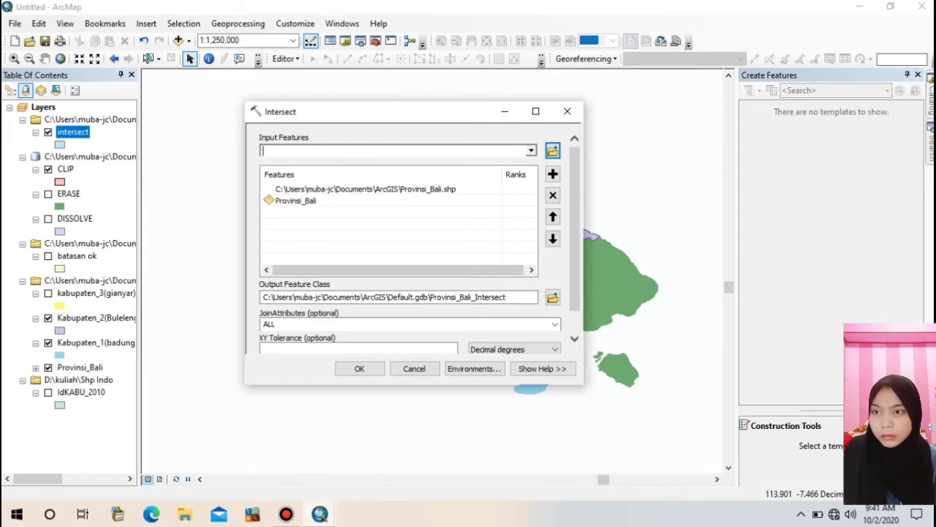
left_click(296, 200)
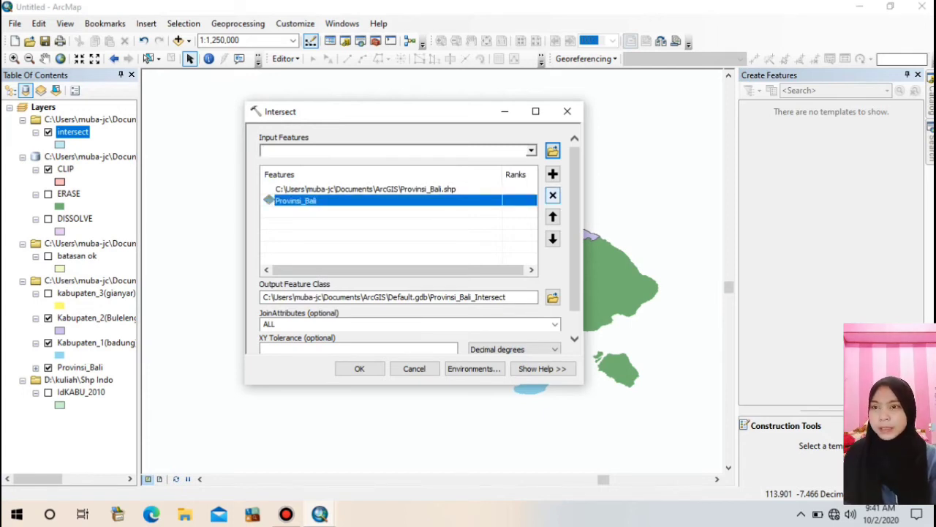
left_click(553, 195)
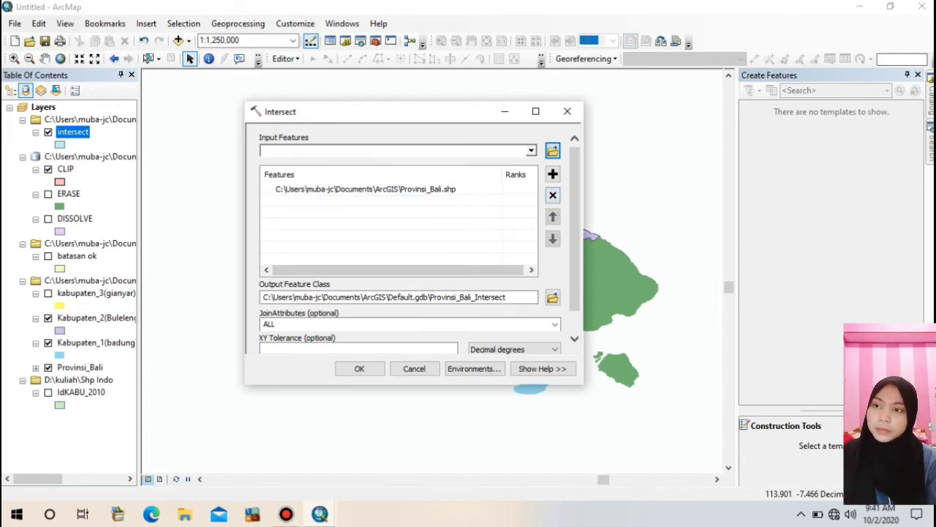
left_click(365, 189)
left_click(552, 194)
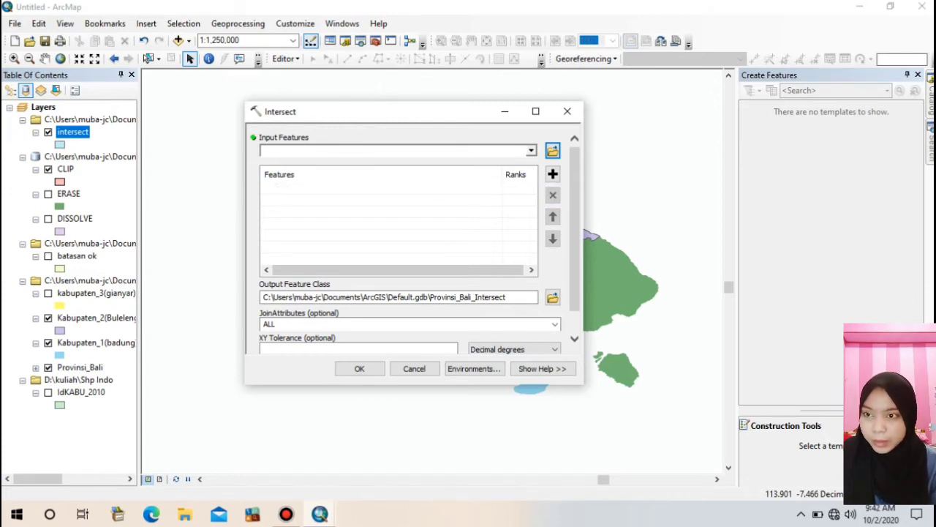
Intersect the Provinsi_Bali layer with the intersect layer, saving the output as INTERSECT in geopro.gdb
left_click(531, 150)
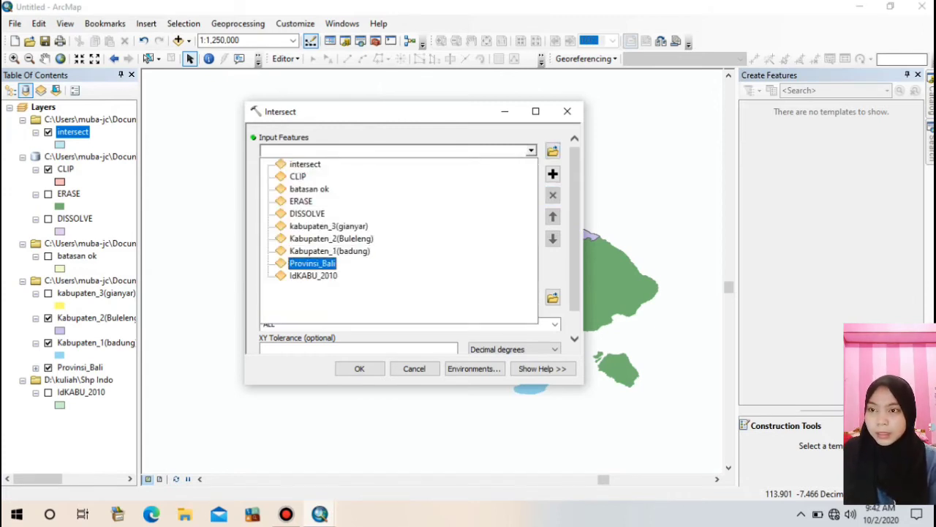
left_click(312, 262)
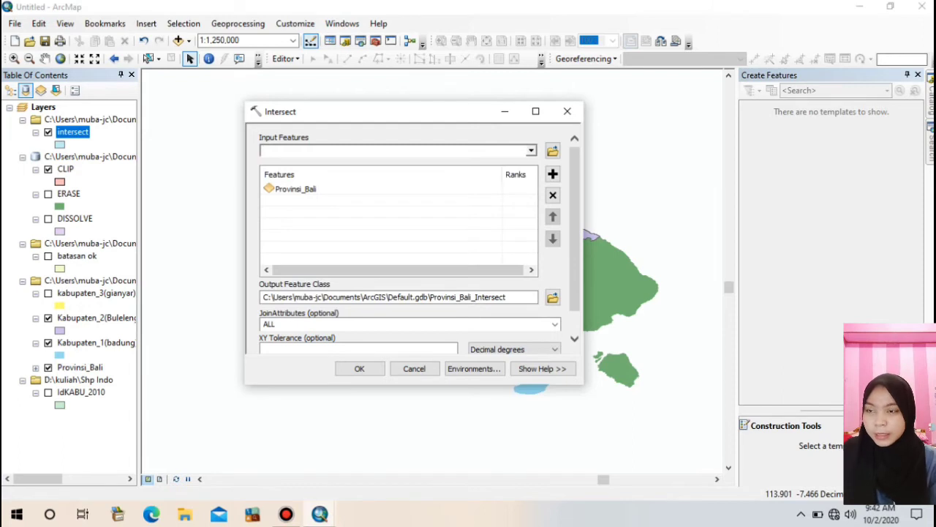
left_click(531, 150)
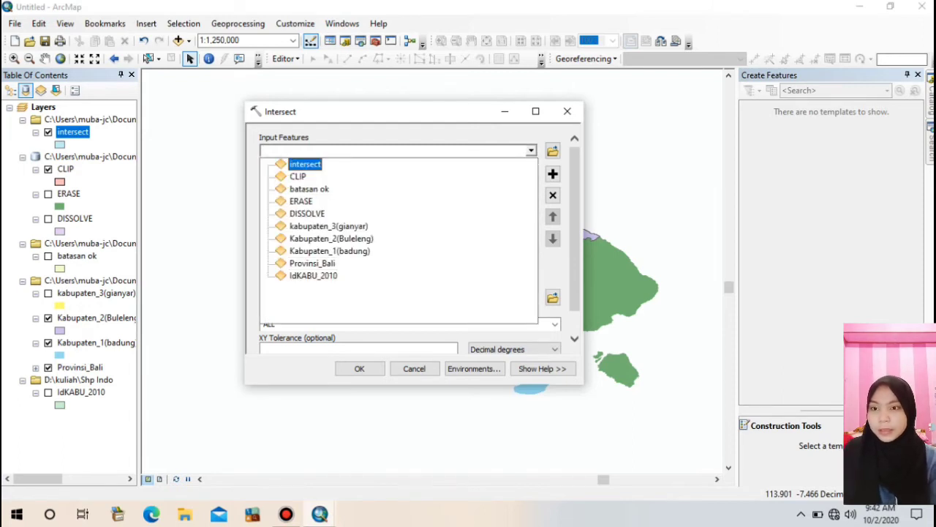
left_click(305, 164)
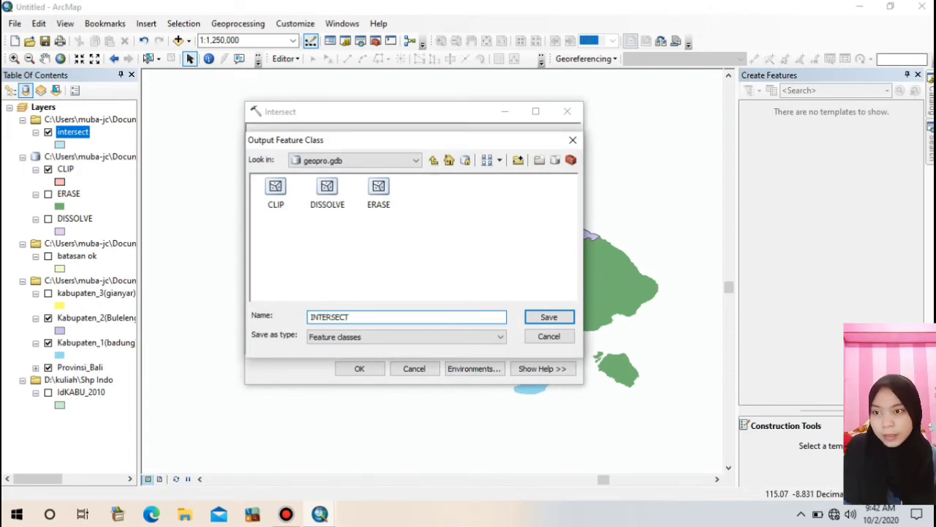
key("Return")
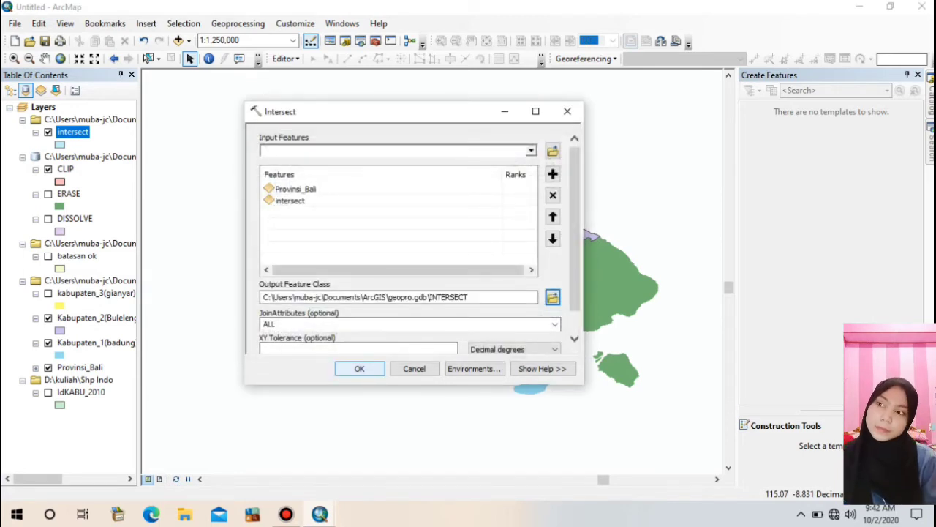
left_click(366, 368)
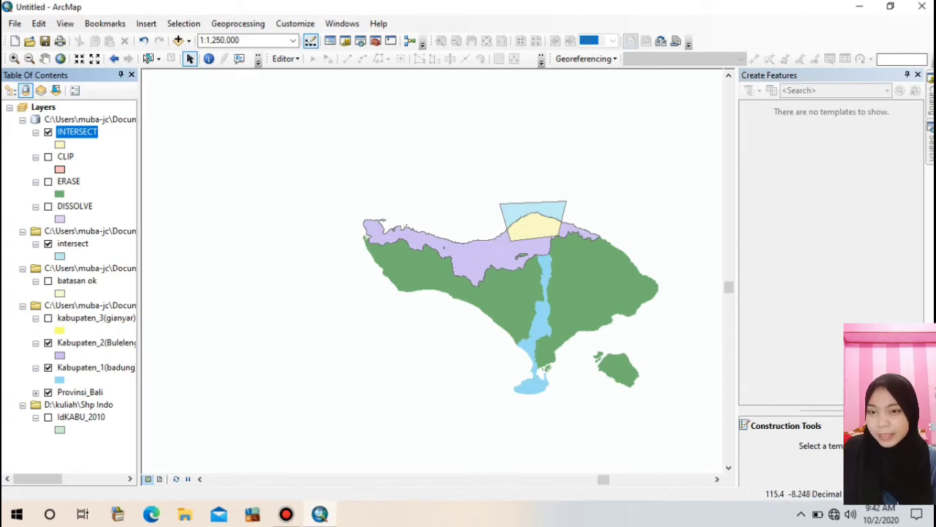
Hide the Kabupaten_2(Buleleng) and Kabupaten_1(badung) layers, keep Provinsi_Bali displayed and expand its legend entry
left_click(48, 343)
left_click(48, 368)
left_click(48, 392)
left_click(49, 392)
left_click(48, 392)
left_click(79, 392)
left_click(48, 392)
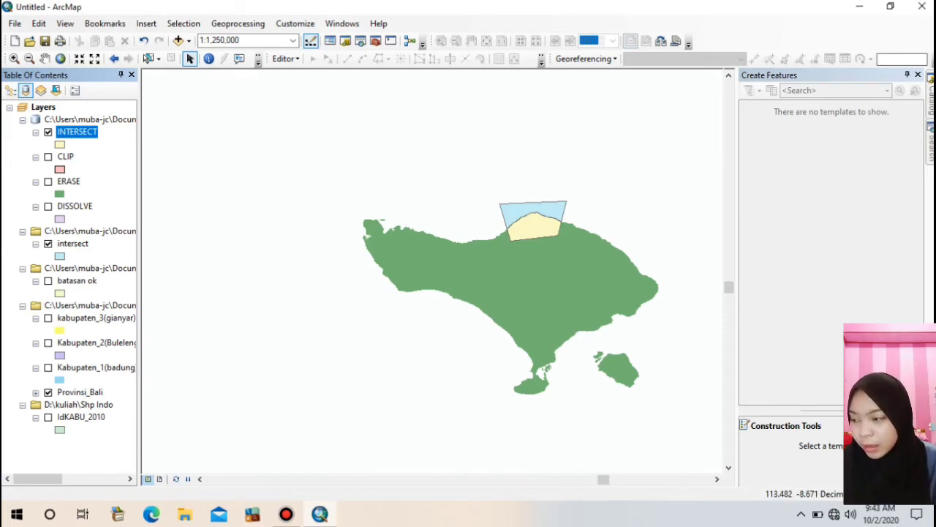
left_click(35, 393)
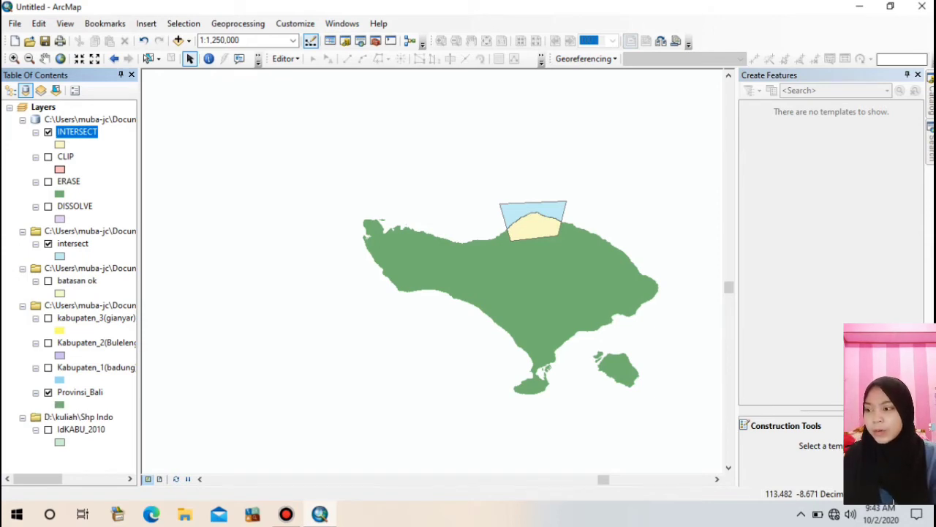
Compare the INTERSECT result with the drawn intersect polygon by hiding and showing the INTERSECT, CLIP and Provinsi_Bali layers
left_click(49, 392)
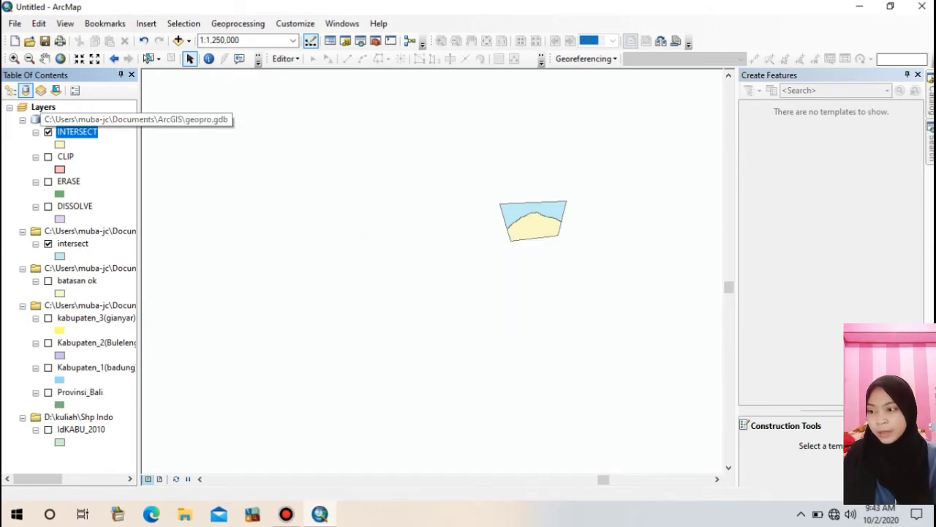
left_click(49, 132)
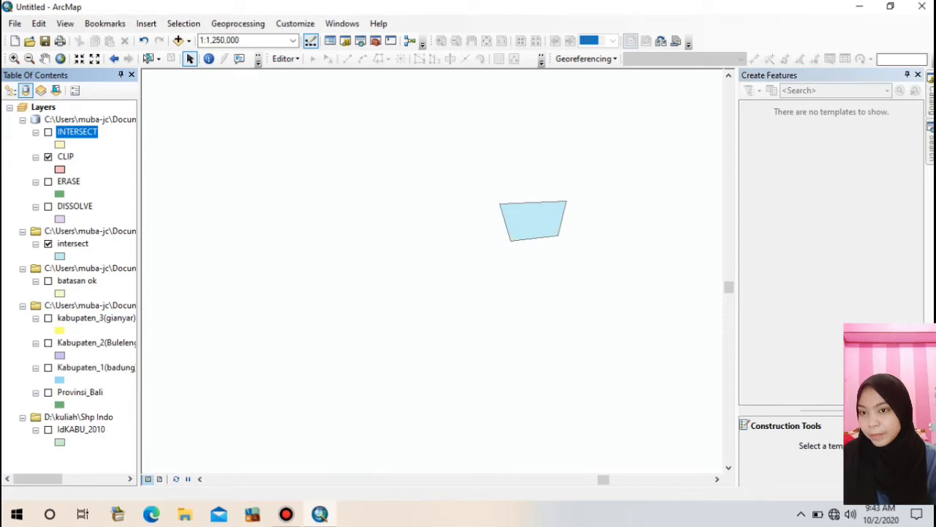
left_click(48, 132)
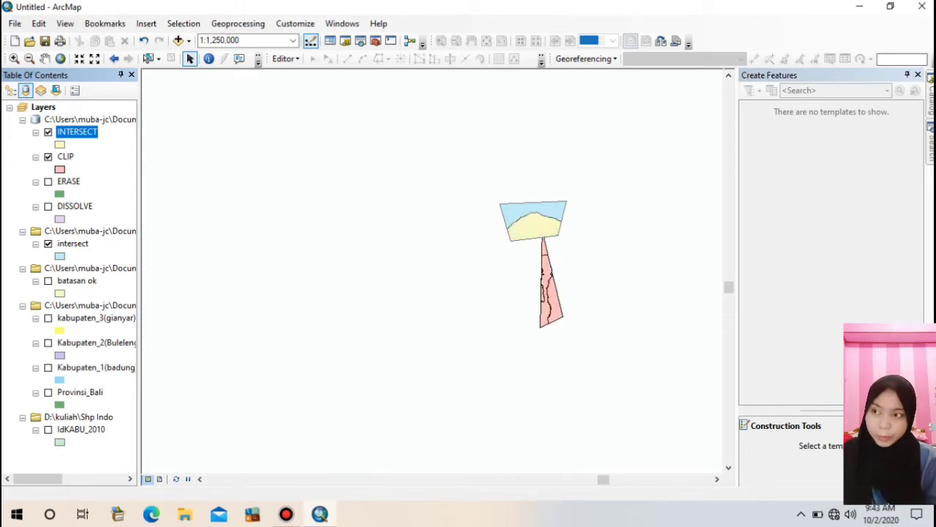
left_click(49, 157)
left_click(48, 133)
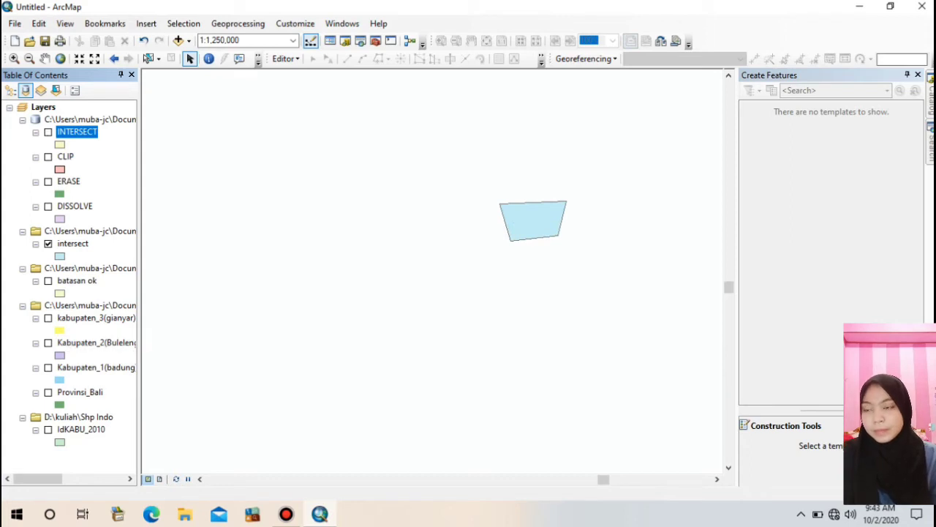
left_click(48, 392)
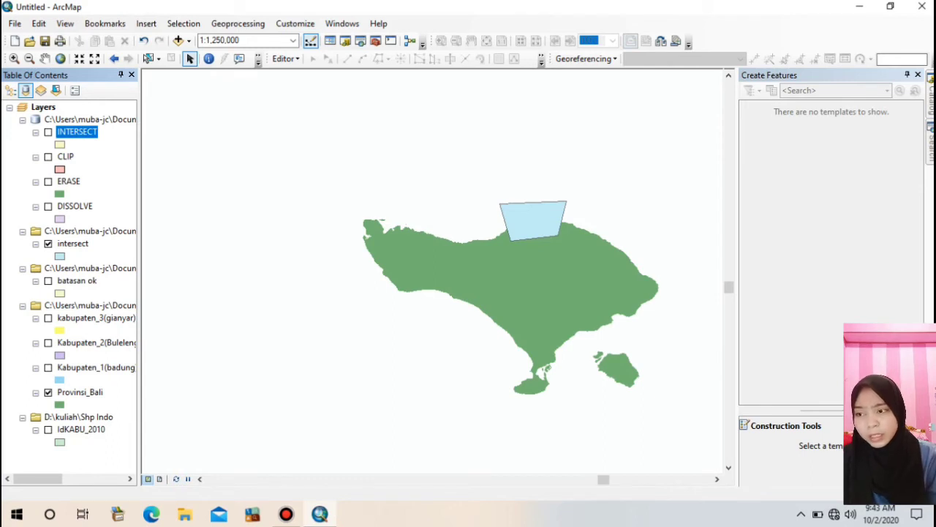
left_click(48, 131)
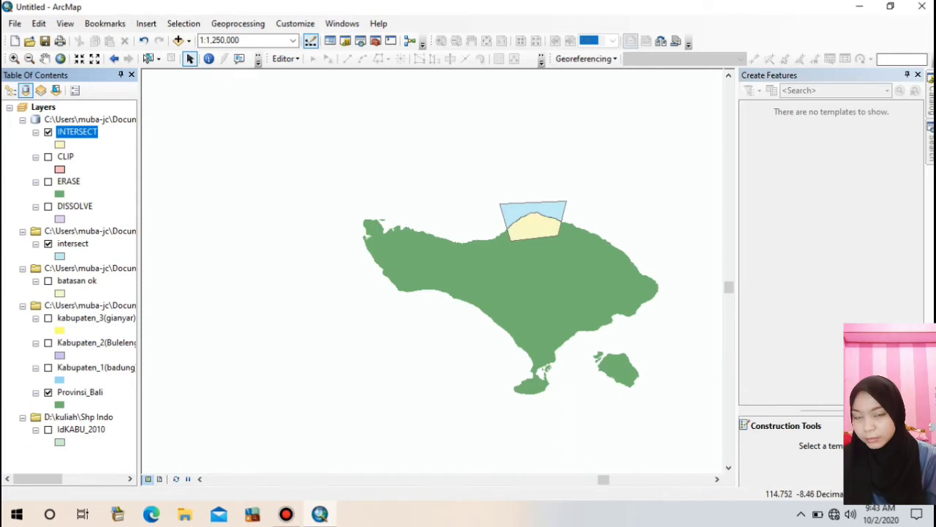
left_click(286, 514)
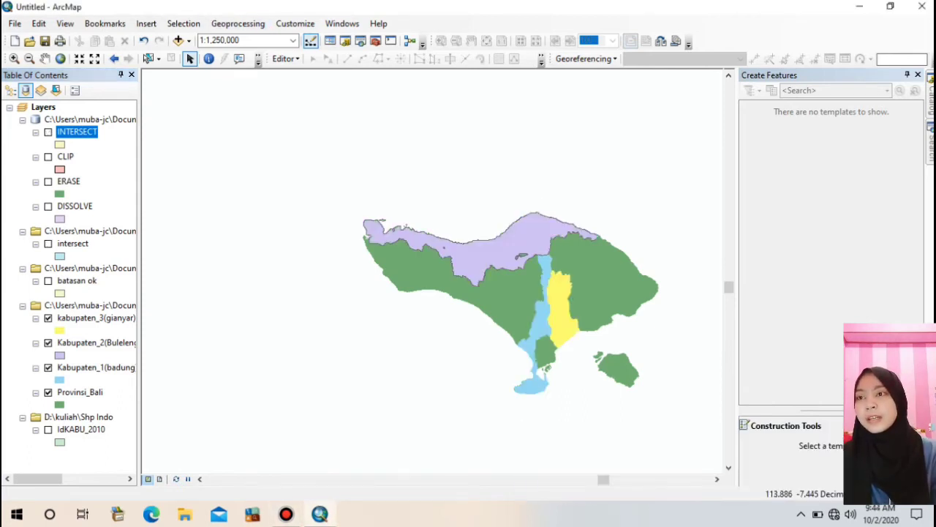
Start a Union with the CLIP and Provinsi_Bali layers as input features
left_click(237, 24)
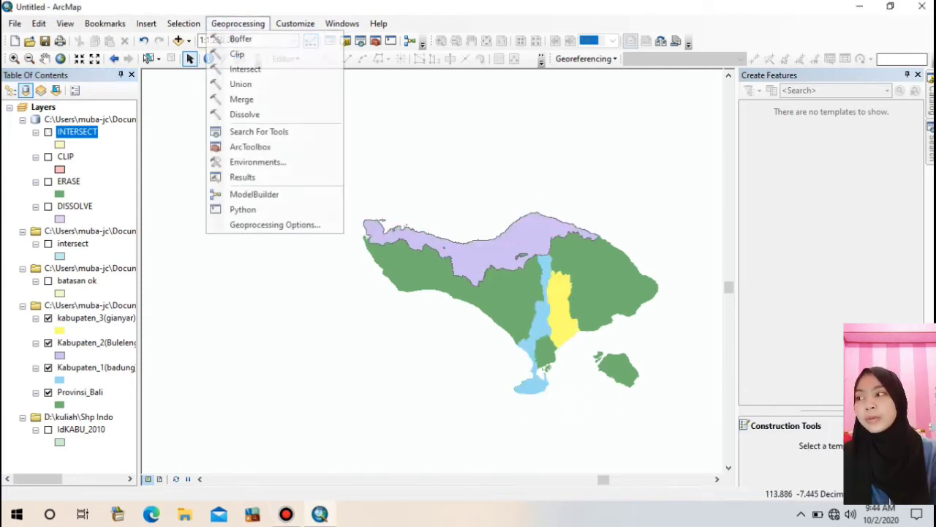
left_click(241, 84)
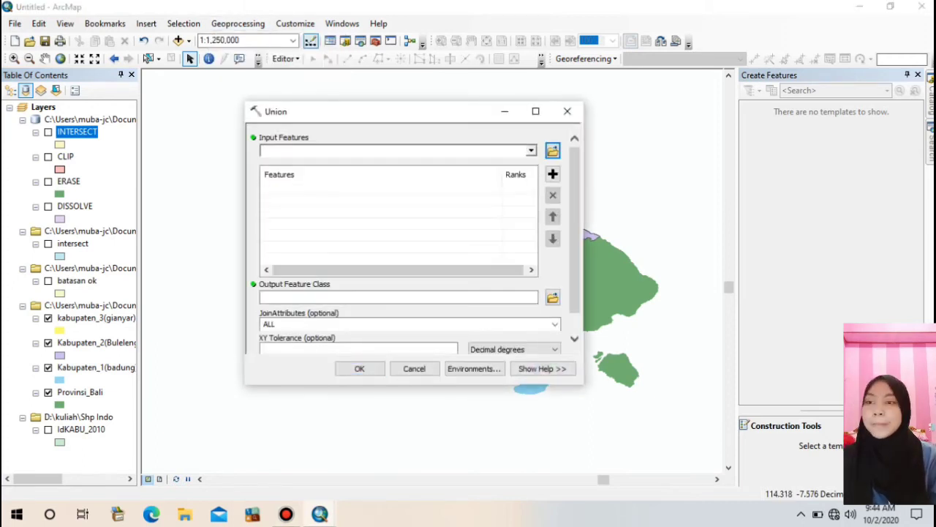
left_click(532, 151)
left_click(297, 189)
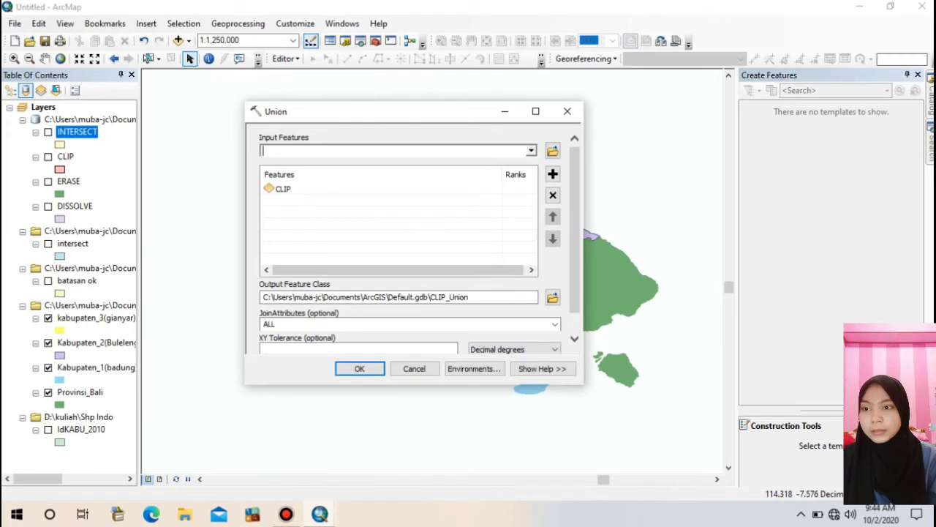
left_click(532, 151)
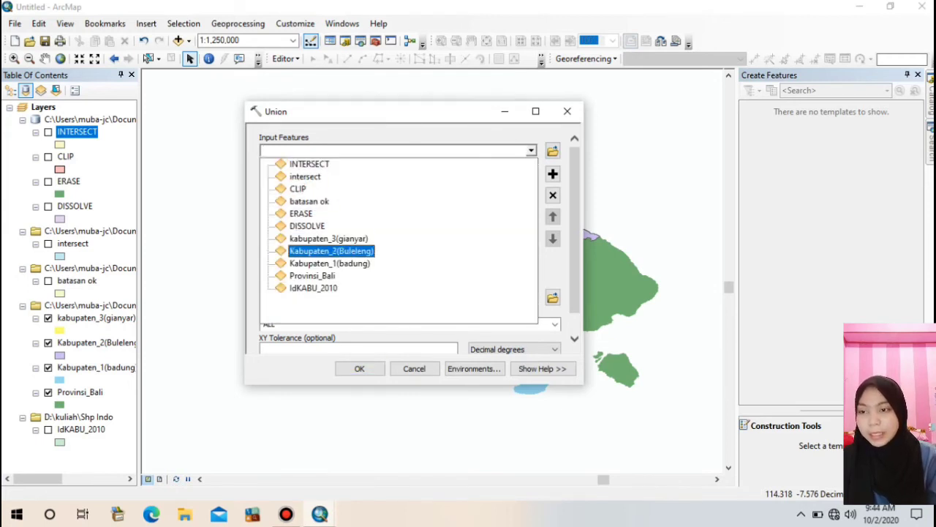
left_click(312, 275)
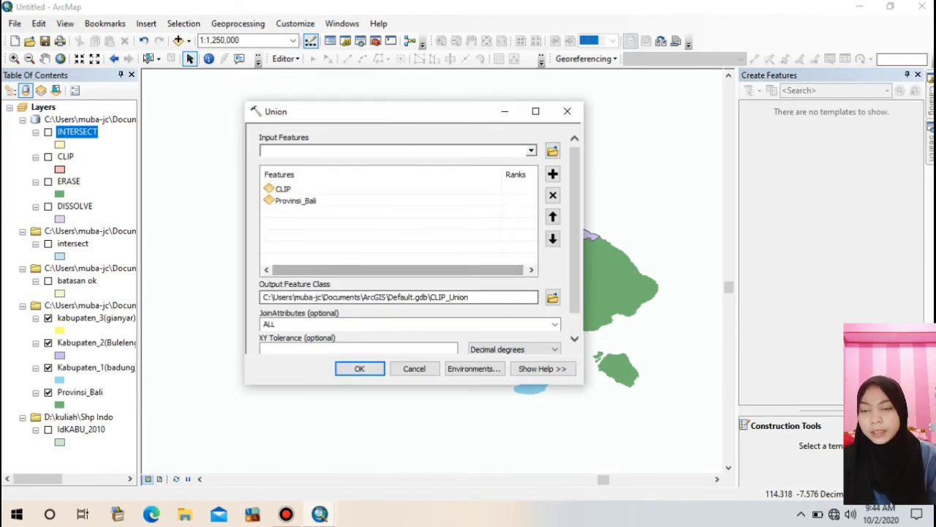
Set the union's output feature class to UNION in geopro.gdb and run the tool
scroll(410, 242, "down", 1)
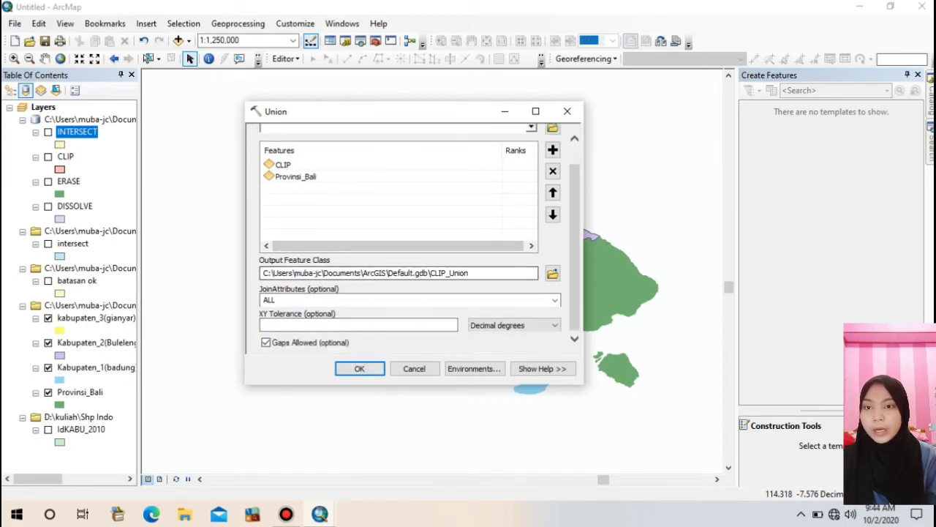
left_click(552, 273)
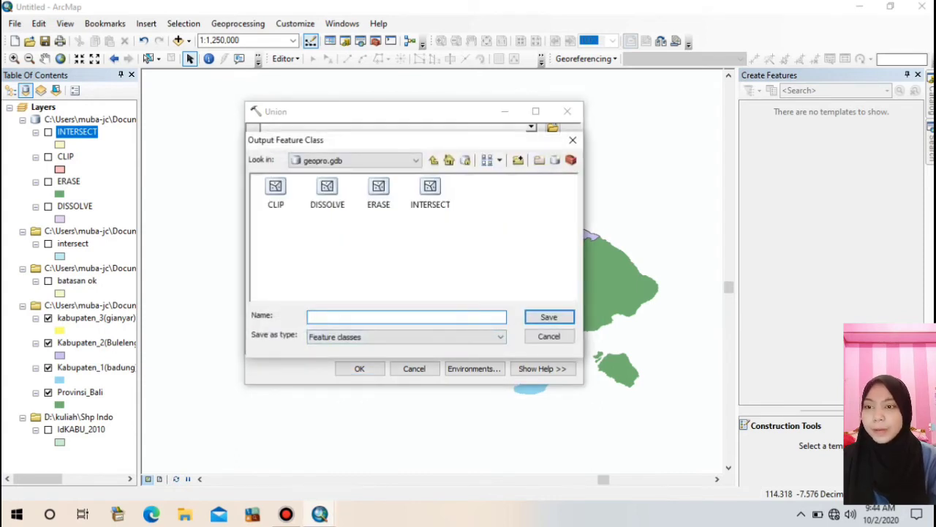
type("UNION")
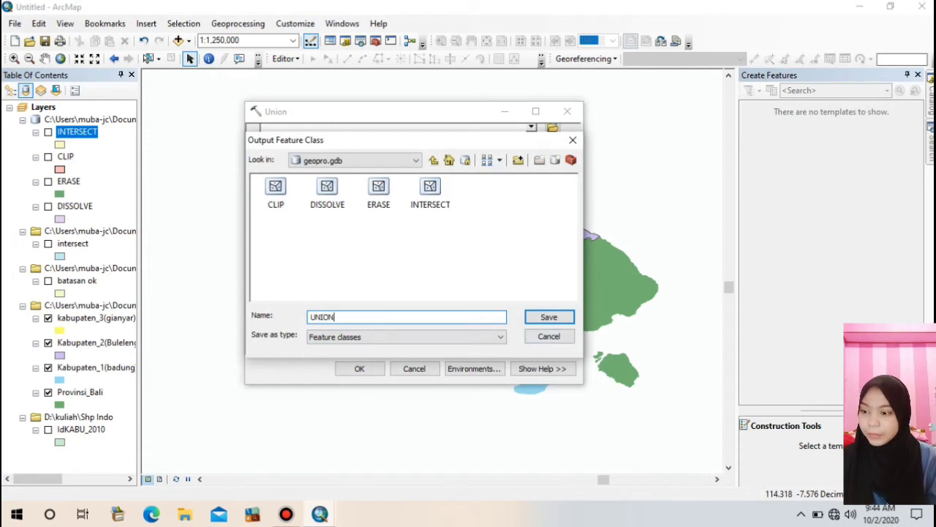
left_click(548, 316)
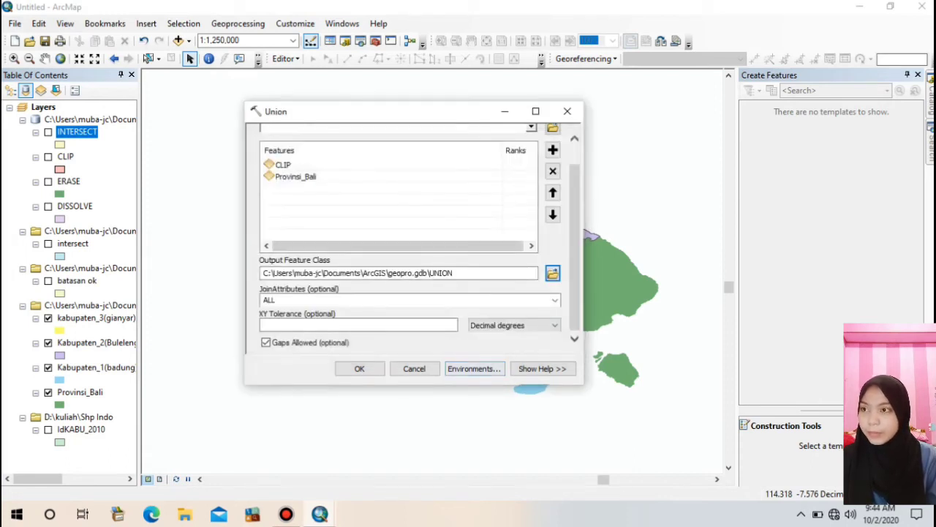
left_click(359, 368)
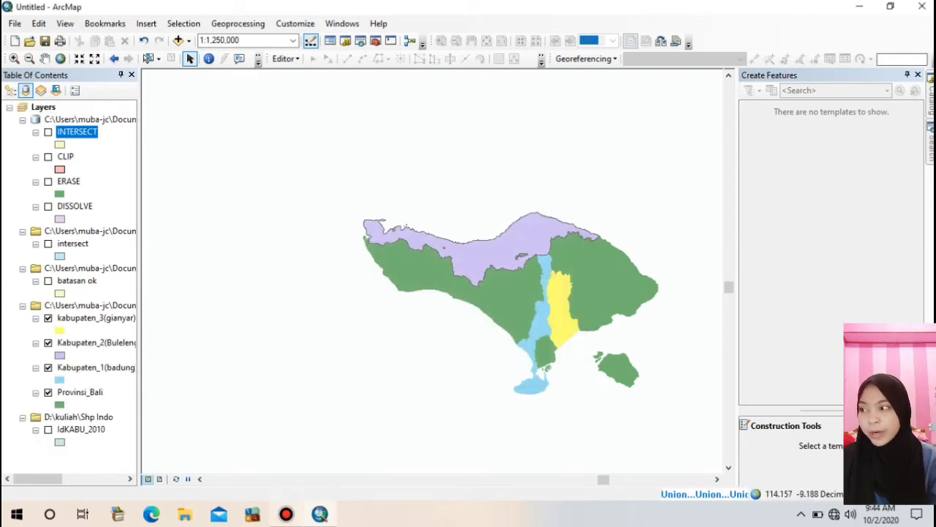
left_click(286, 514)
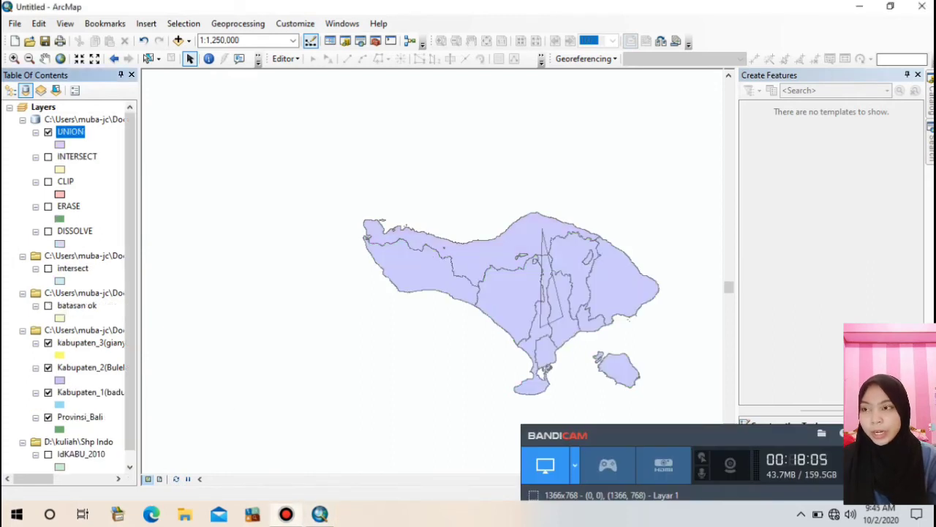
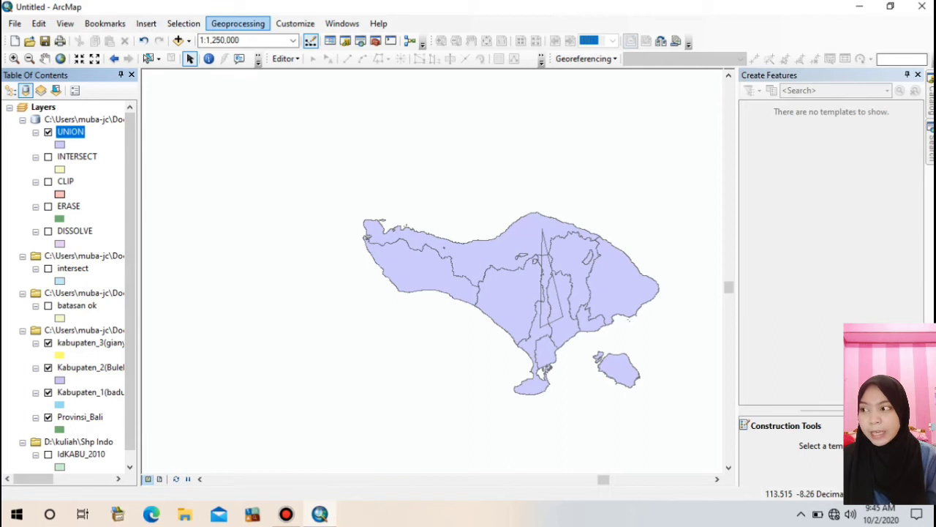
left_click(237, 23)
left_click(241, 98)
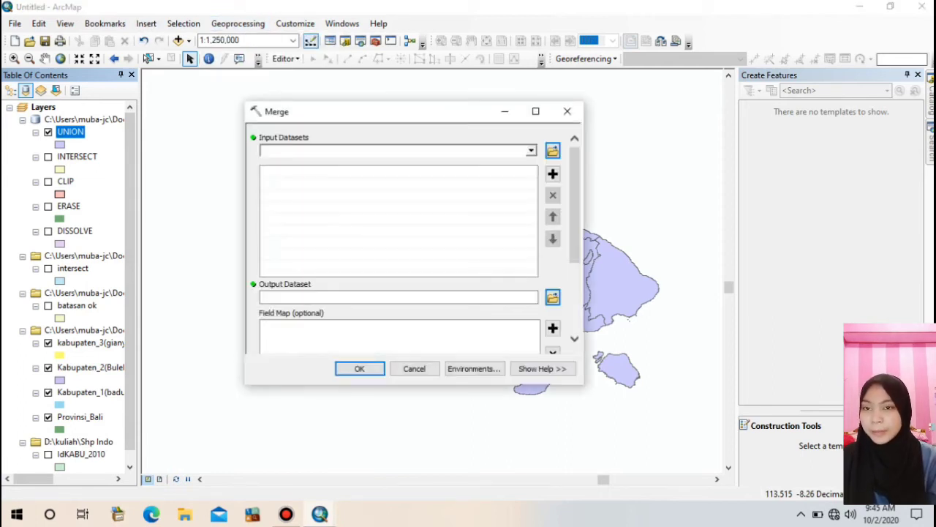
left_click(532, 151)
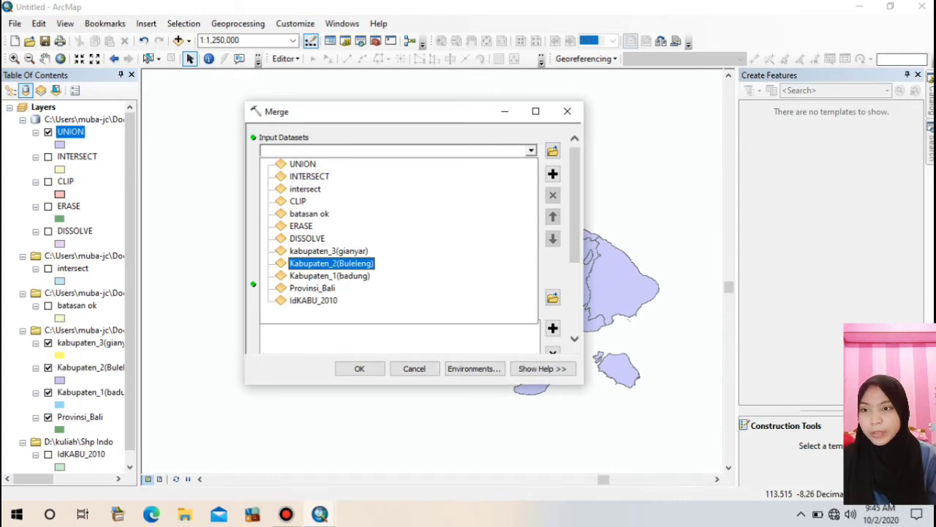
left_click(332, 263)
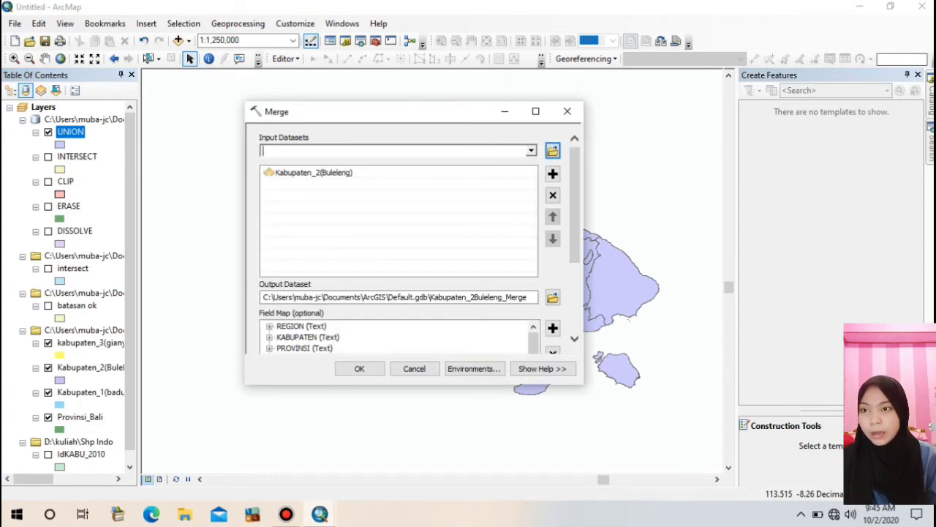
left_click(532, 151)
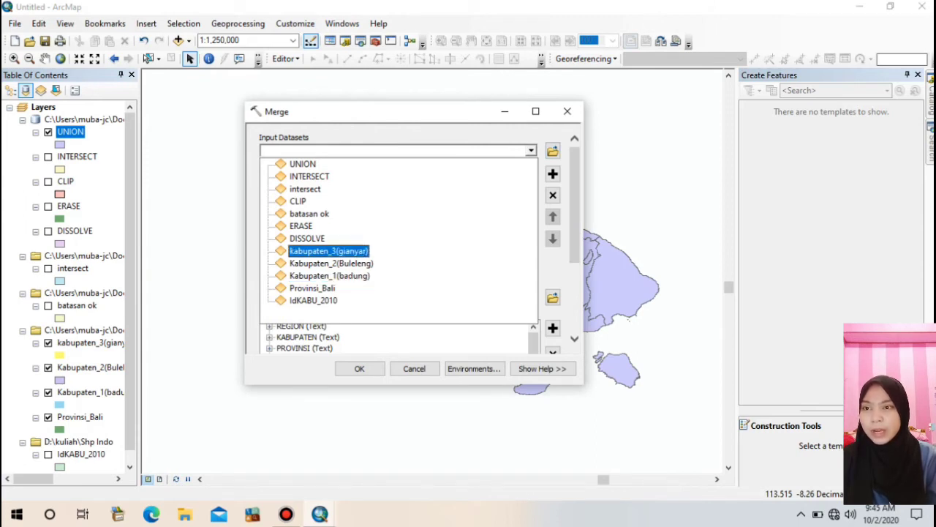
left_click(505, 112)
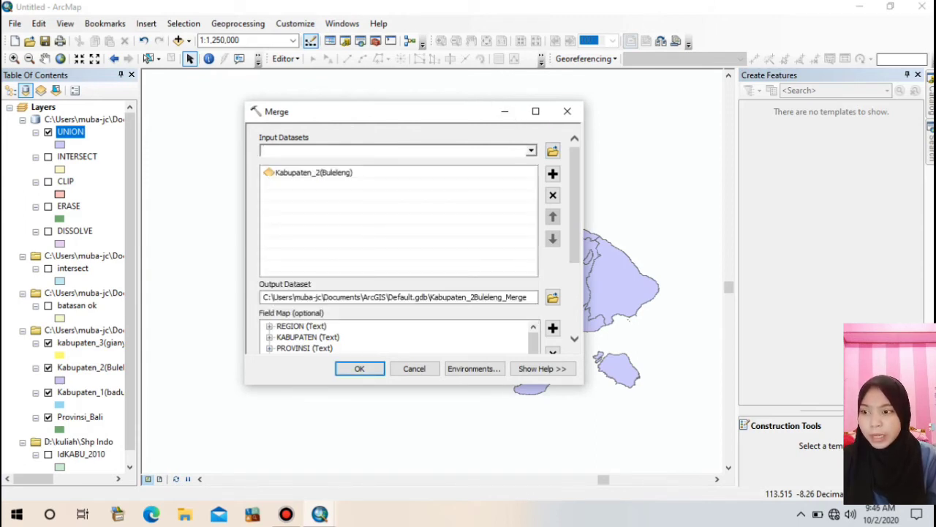
left_click(567, 111)
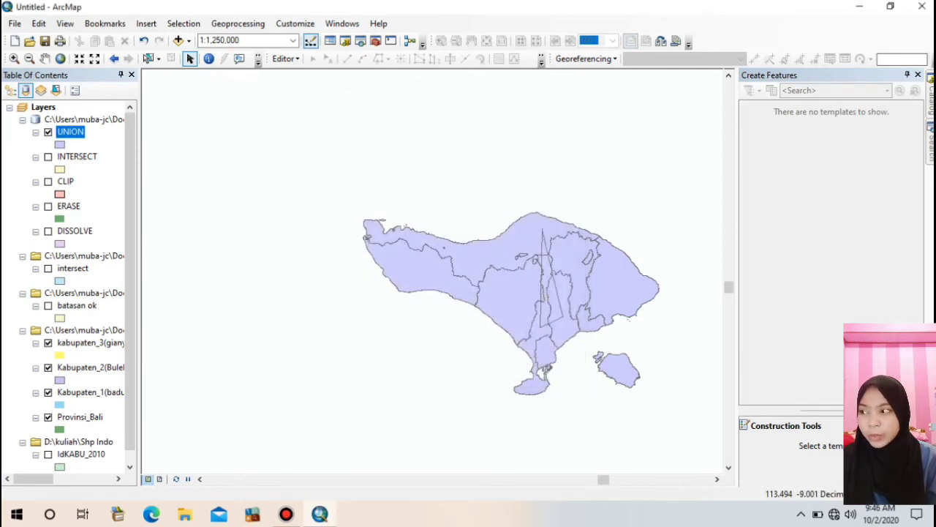
Turn on feature labels for the Provinsi_Bali layer
left_click(80, 417)
right_click(79, 417)
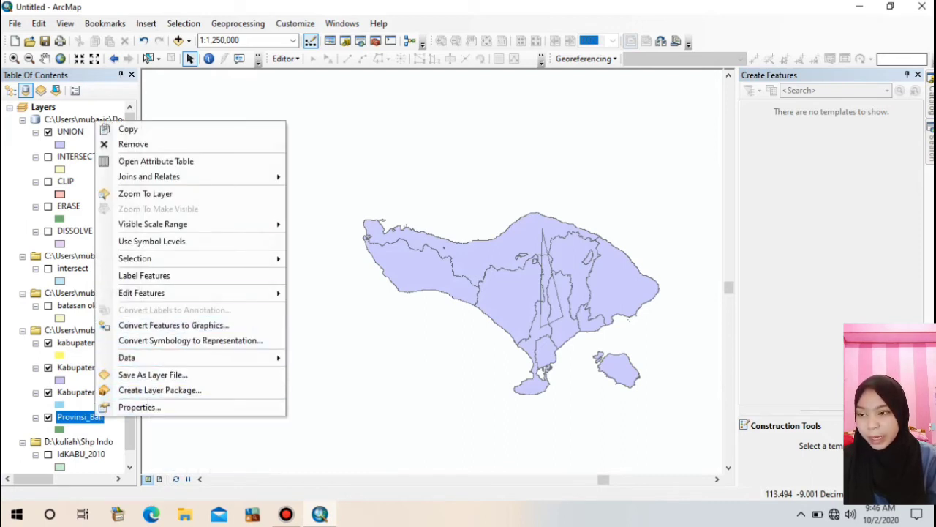
left_click(147, 275)
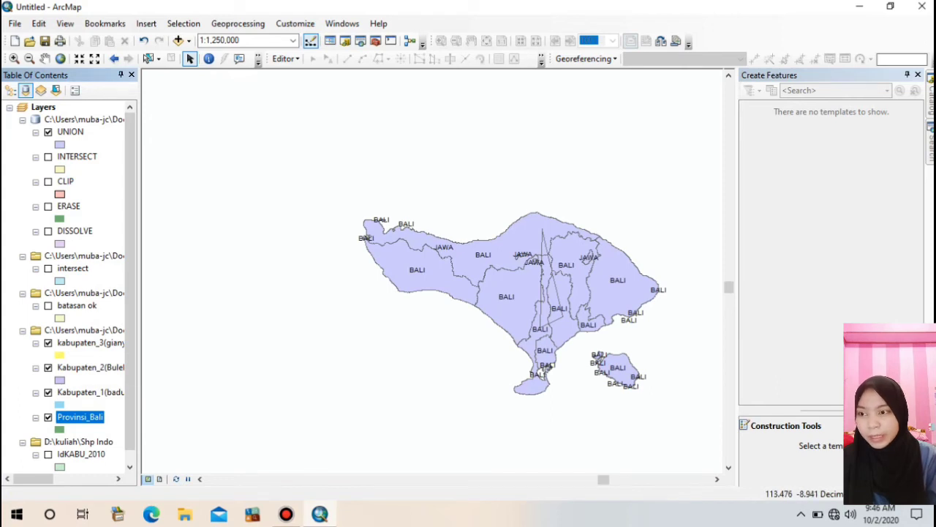
Set the label field of the Provinsi_Bali layer to KABUPATEN and apply it to the map
right_click(84, 416)
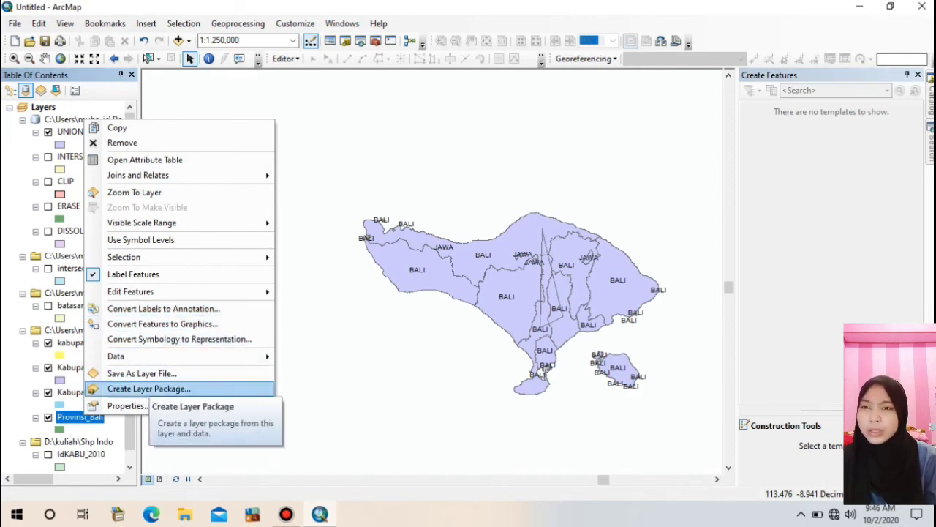
key("Escape")
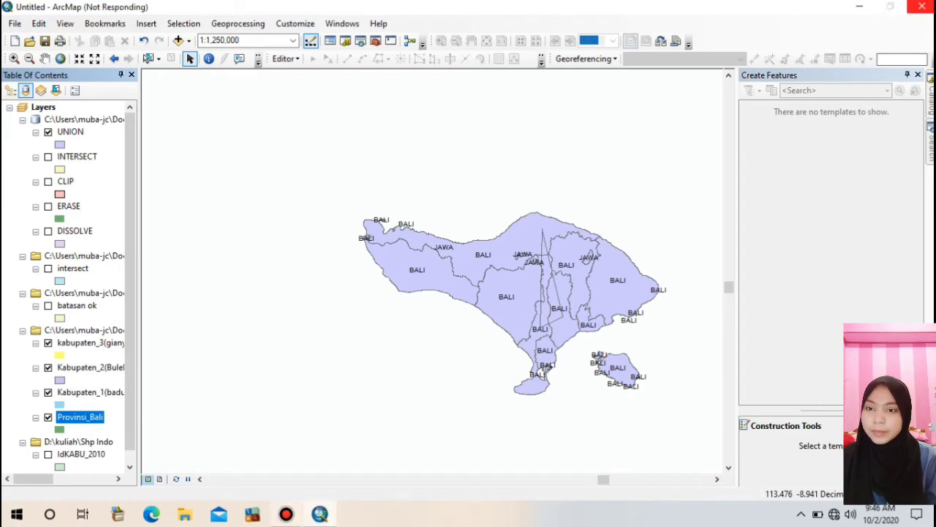
left_click(286, 514)
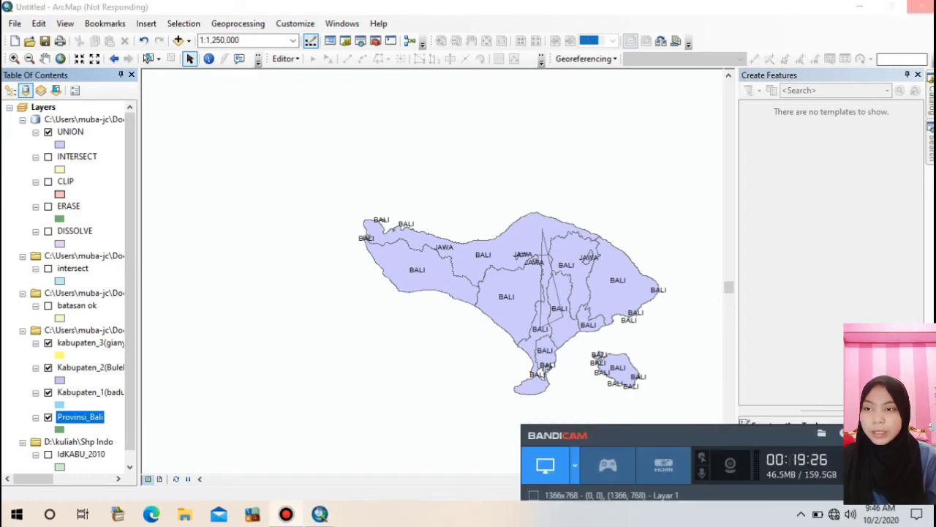
left_click(524, 211)
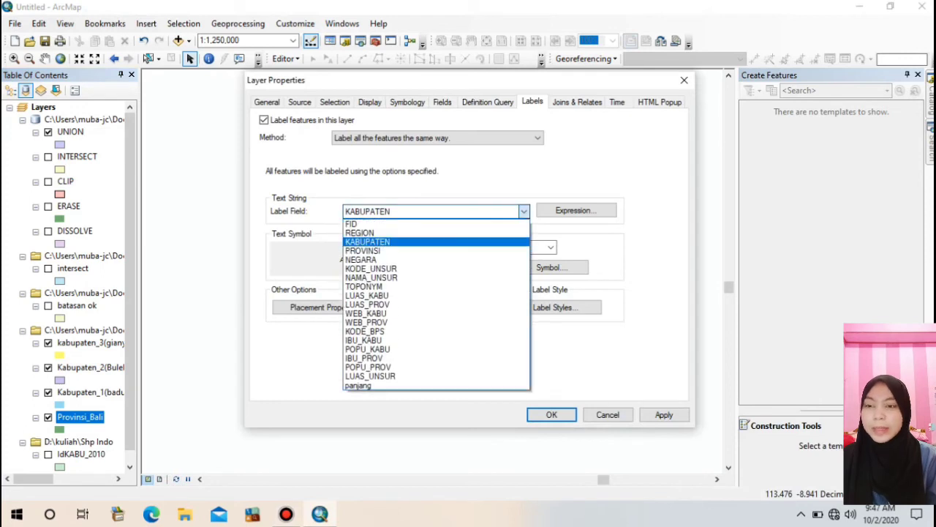
key("Return")
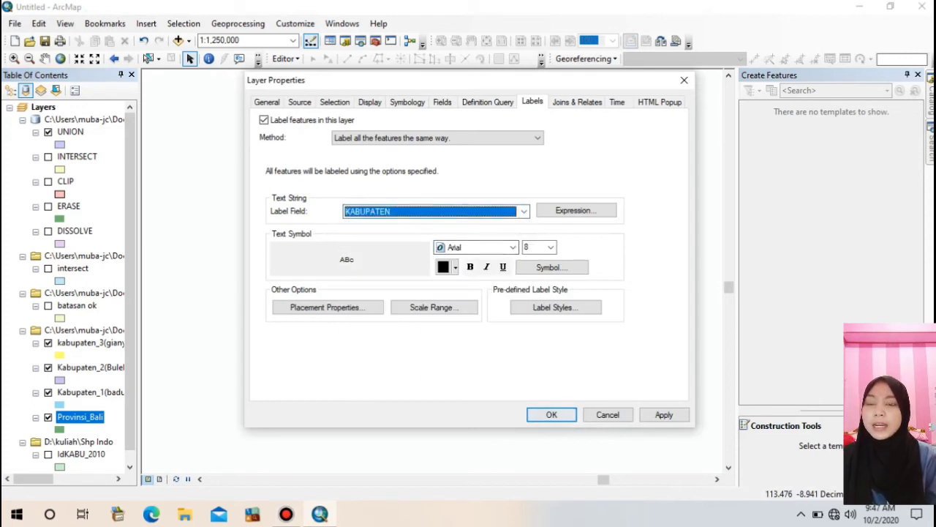
left_click(552, 415)
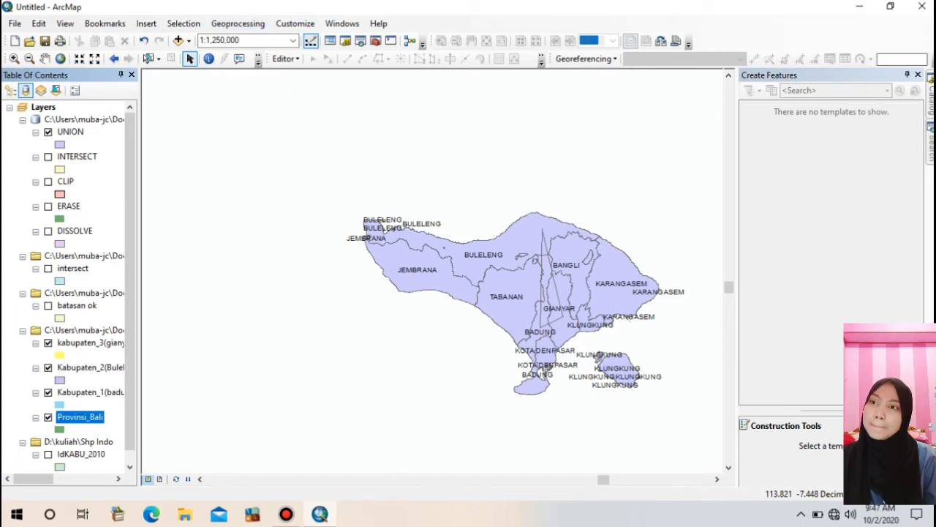
Start a new Merge and move its dialog aside to uncover the labelled regencies on the map
left_click(238, 23)
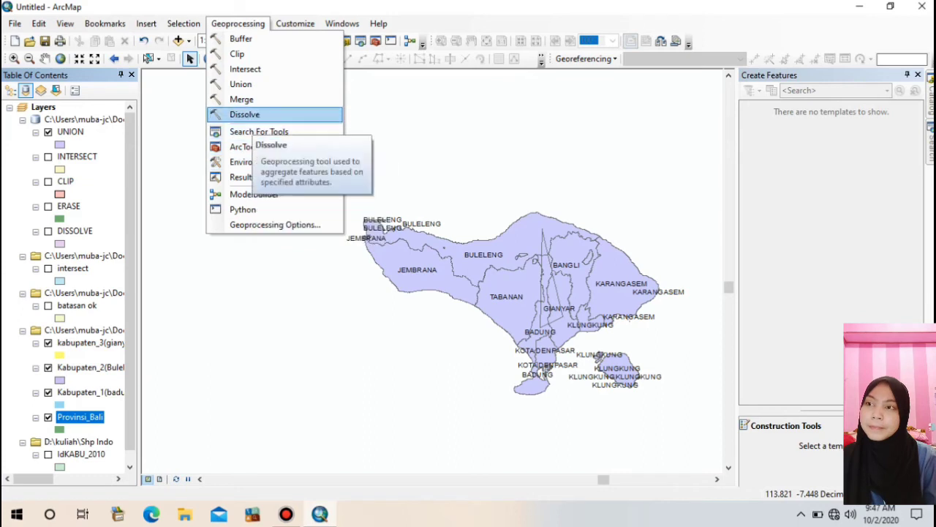
left_click(242, 99)
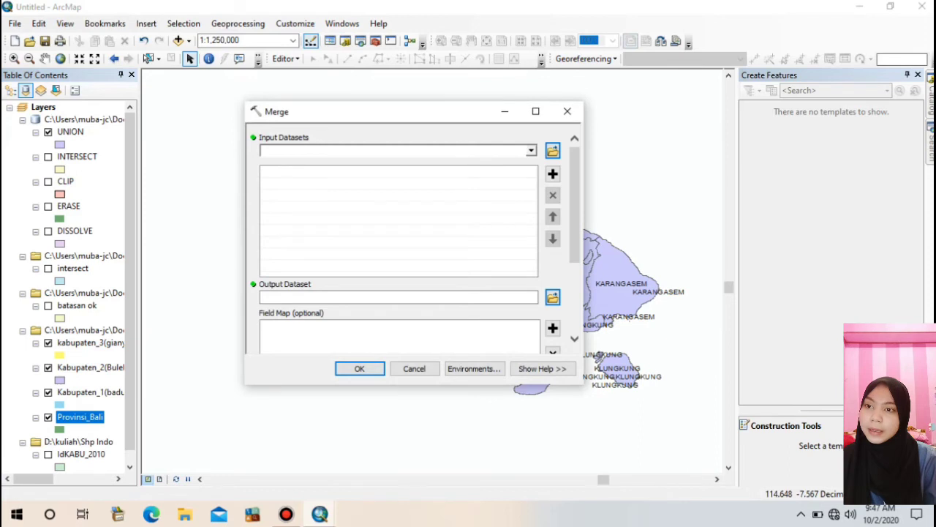
left_click(531, 150)
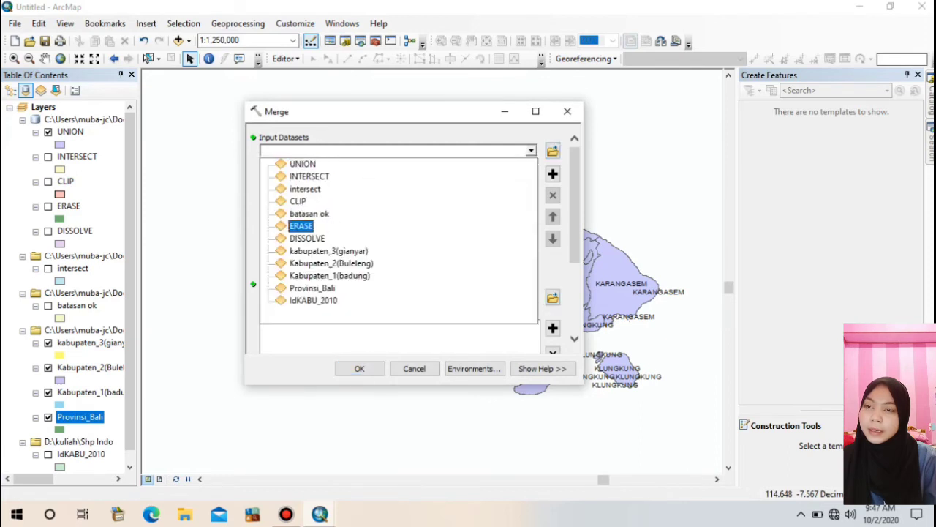
key("Escape")
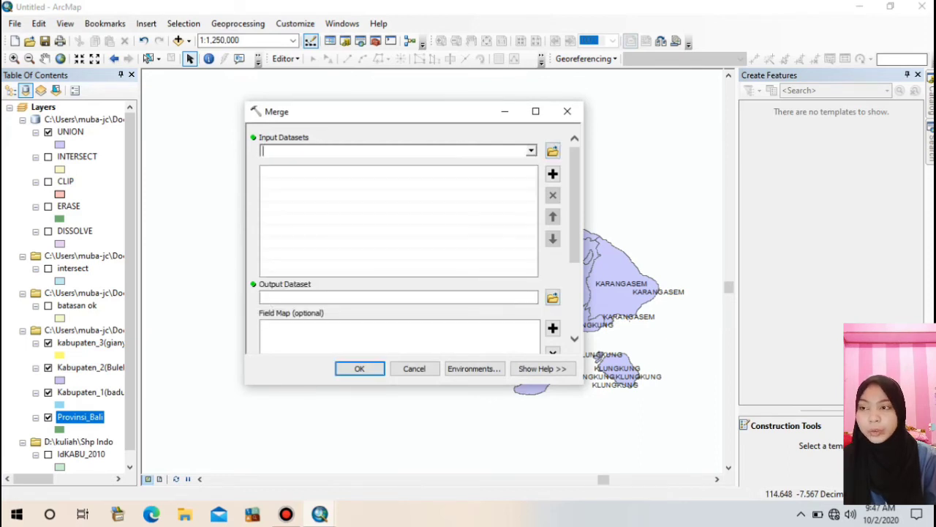
left_click_drag(453, 117, 361, 129)
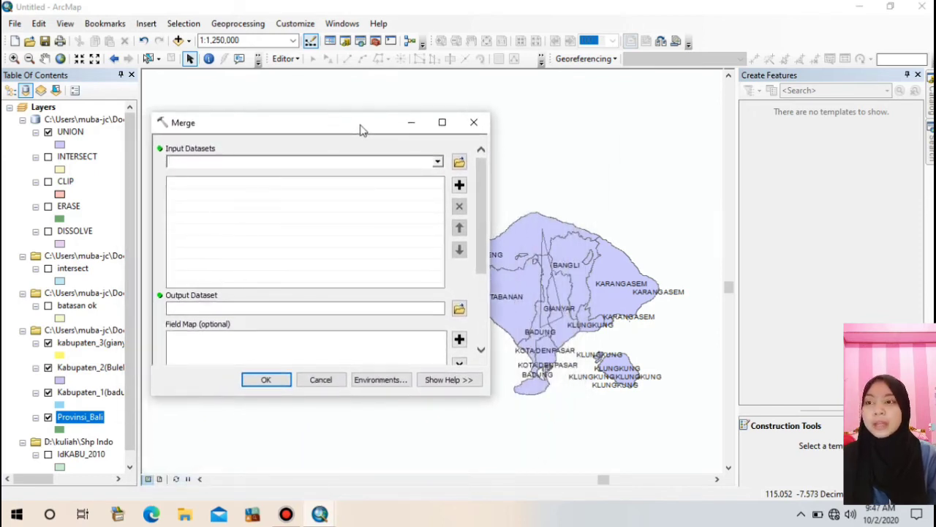
key("alt+Down")
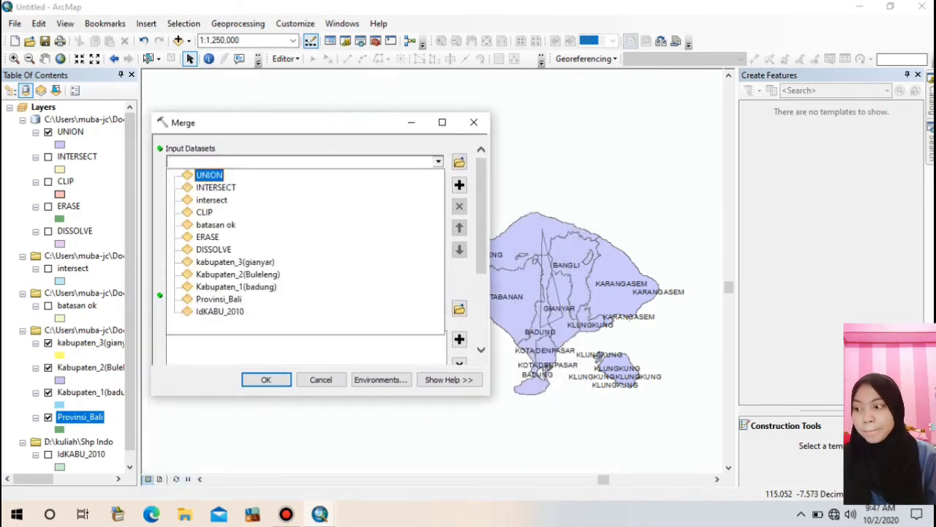
key("Return")
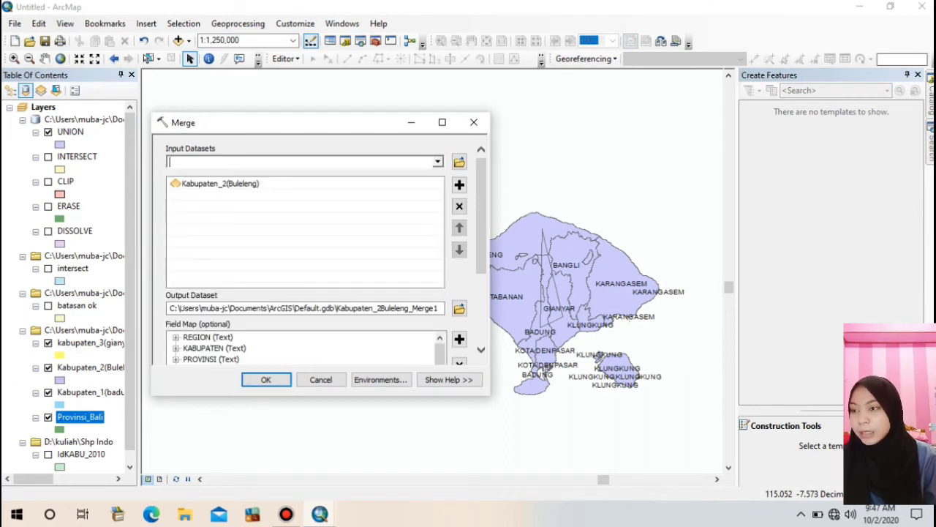
left_click(437, 162)
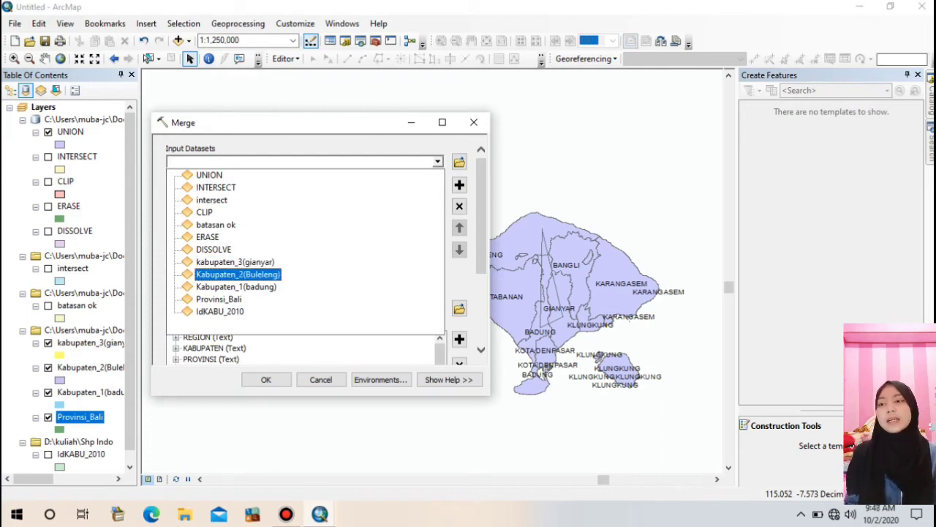
key("Down")
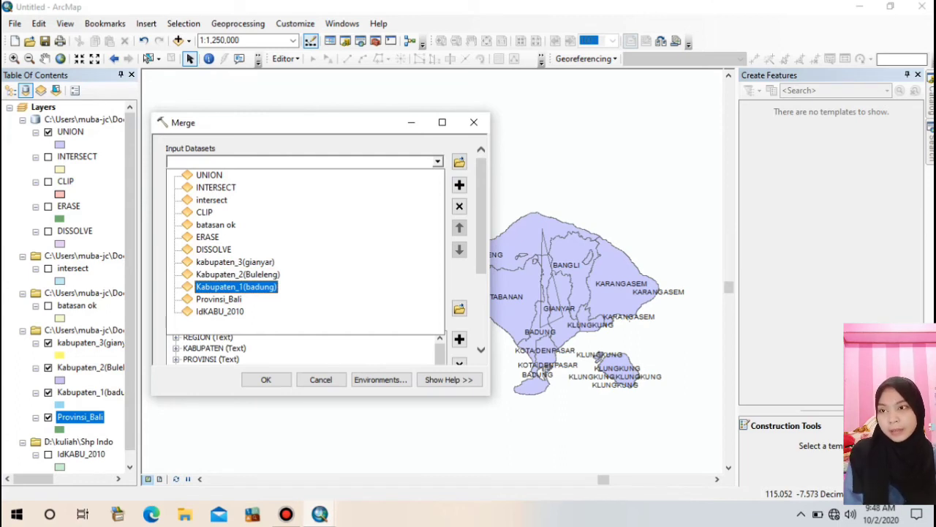
key("Up")
key("Up")
key("Up")
key("Up")
key("Up")
key("Up")
key("Up")
key("Up")
key("Up")
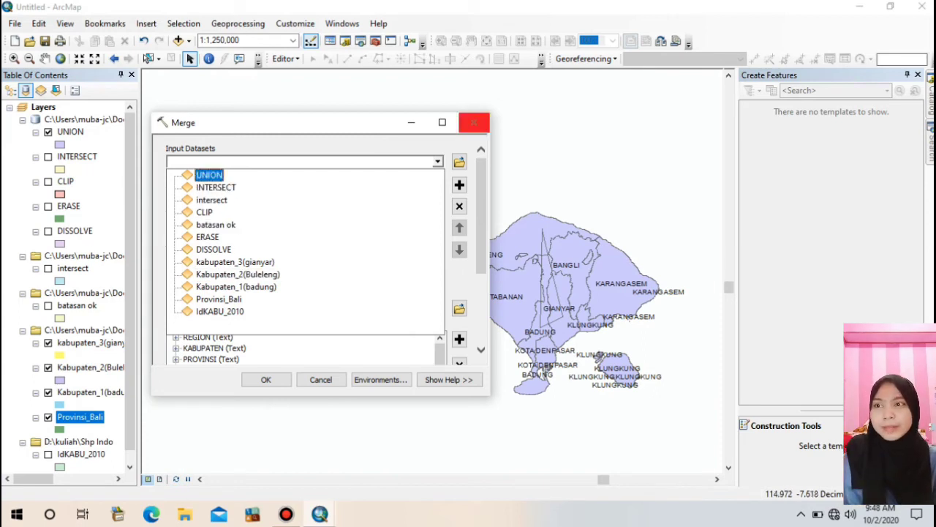
left_click(238, 273)
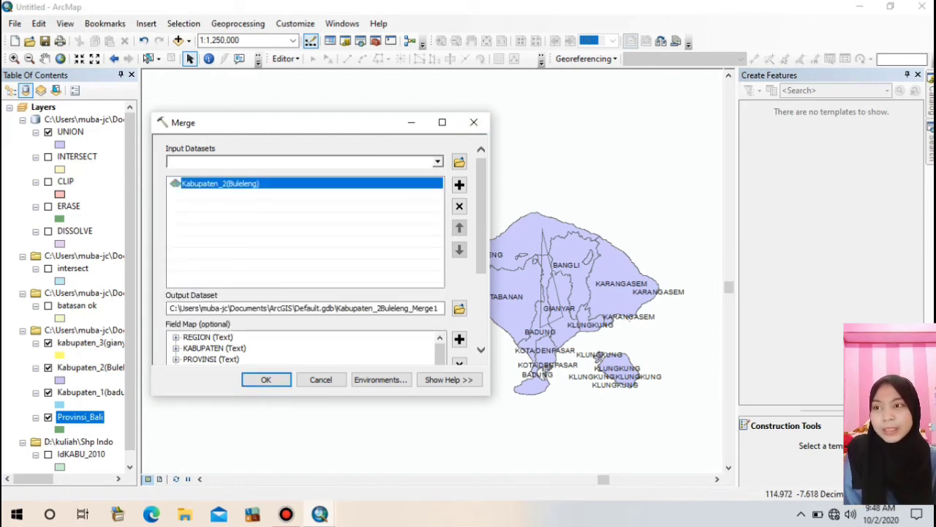
left_click(459, 206)
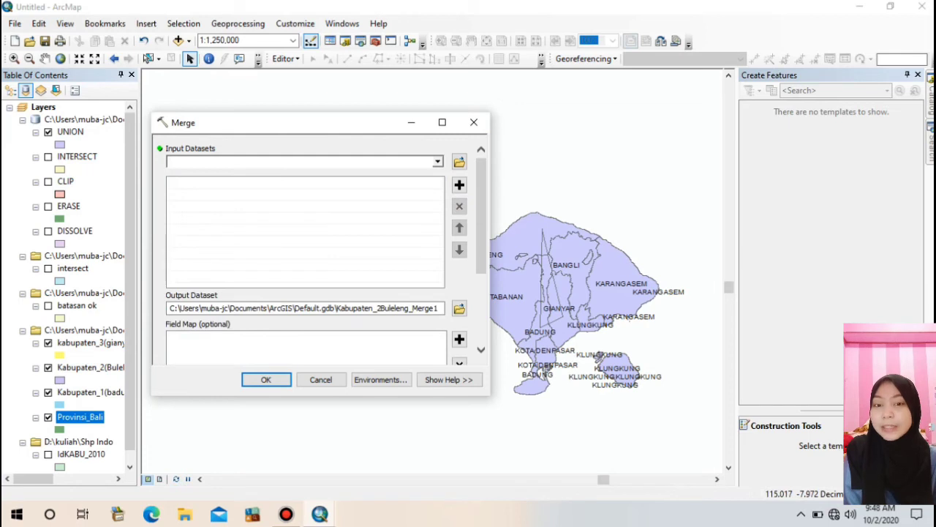
Add kabupaten_3(gianyar) and Kabupaten_1(badung) as the input datasets of the merge
left_click(438, 161)
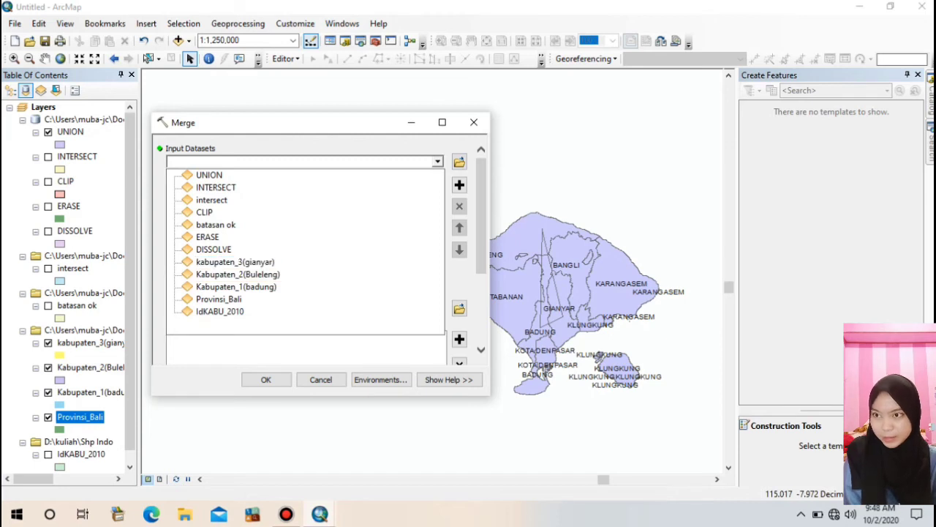
left_click(235, 261)
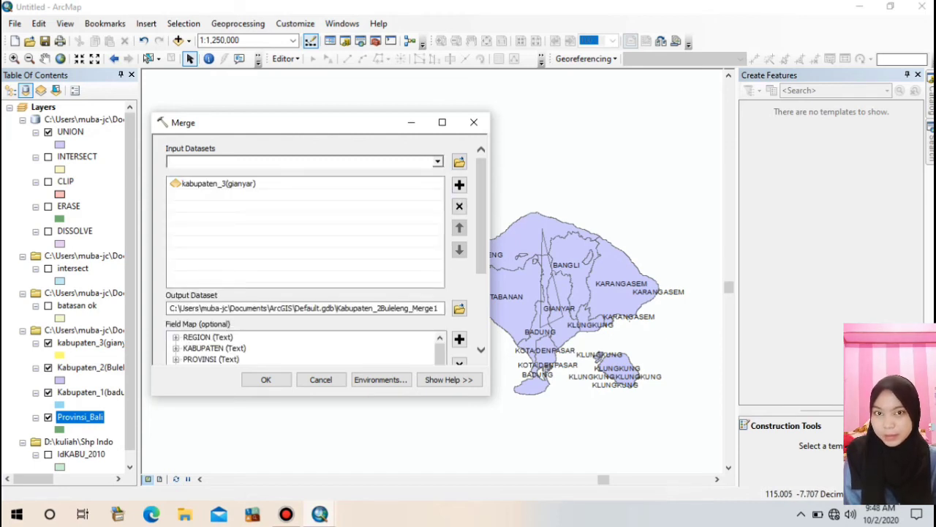
left_click(437, 161)
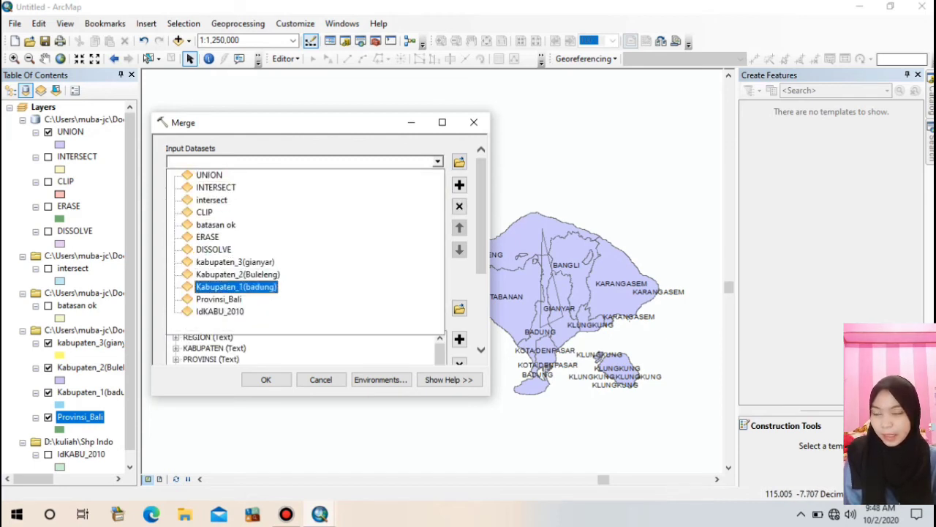
left_click(237, 286)
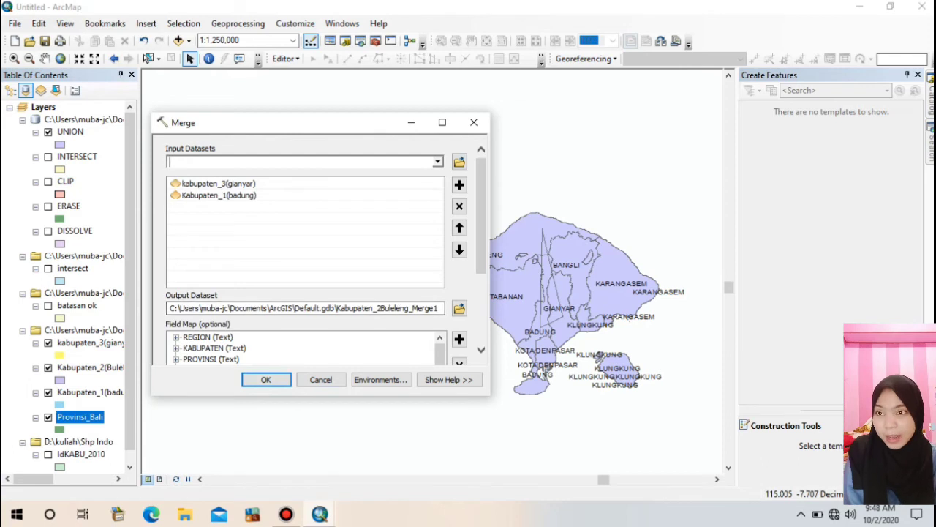
Set the merge output to a feature class named MERGE in geopro.gdb and run the merge
left_click(459, 308)
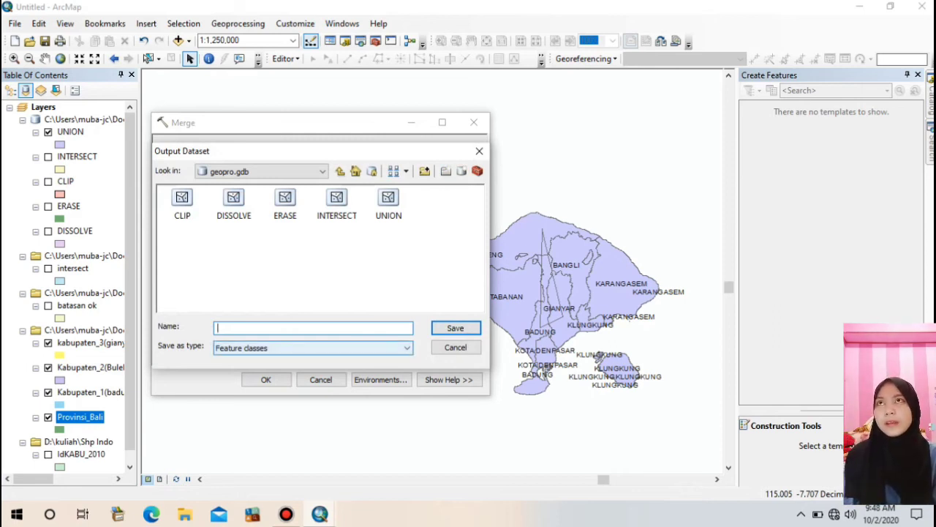
type("MER")
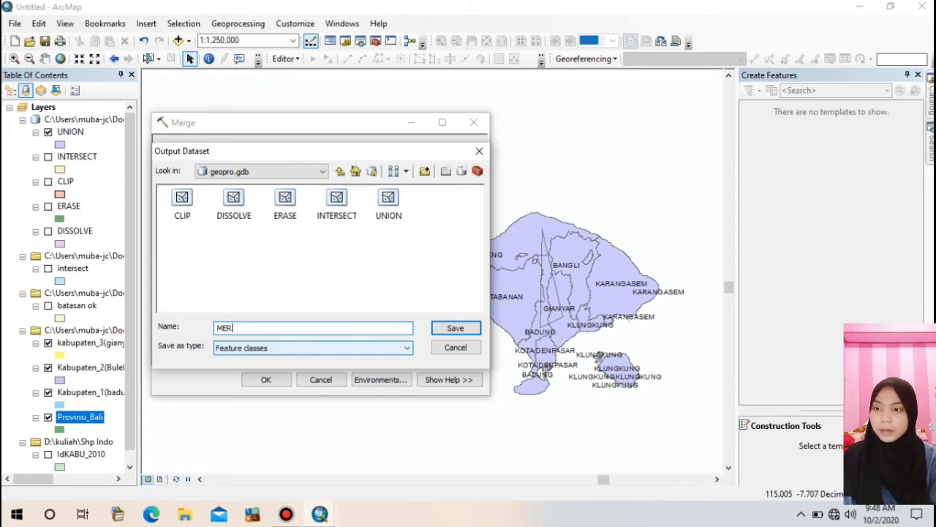
key("BackSpace")
key("BackSpace")
type("AR")
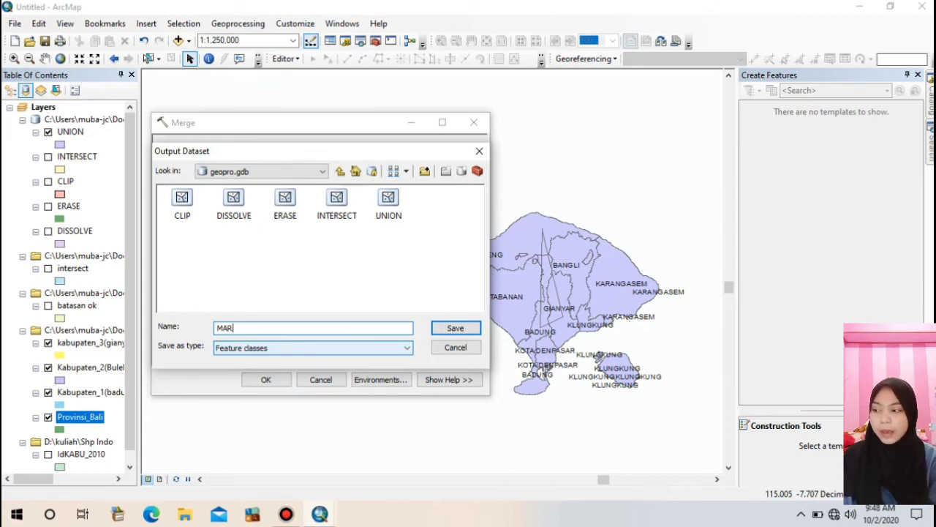
type("GE")
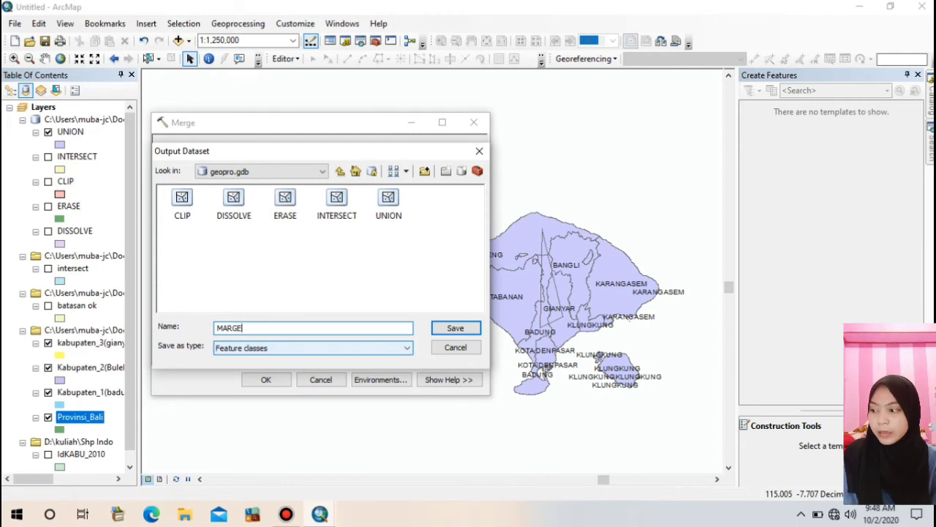
left_click(243, 328)
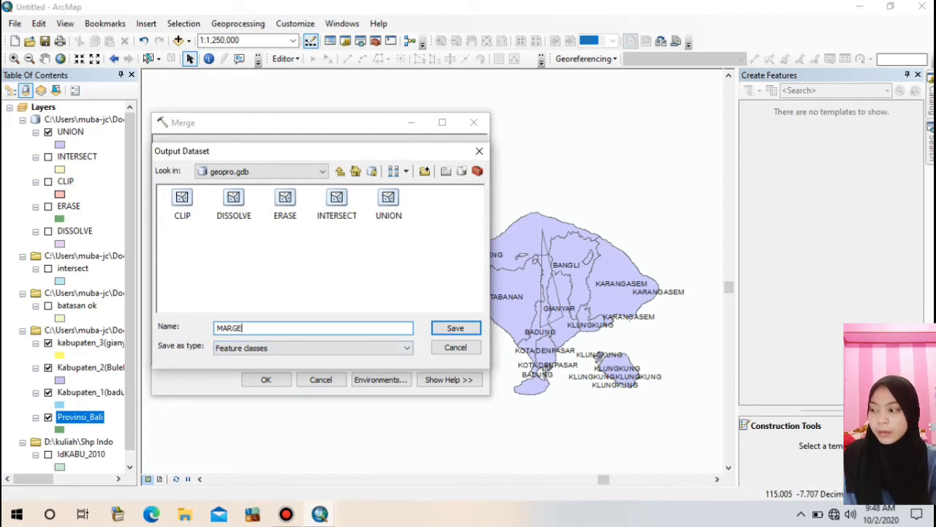
key("BackSpace")
key("BackSpace")
key("BackSpace")
key("BackSpace")
type("ERGE")
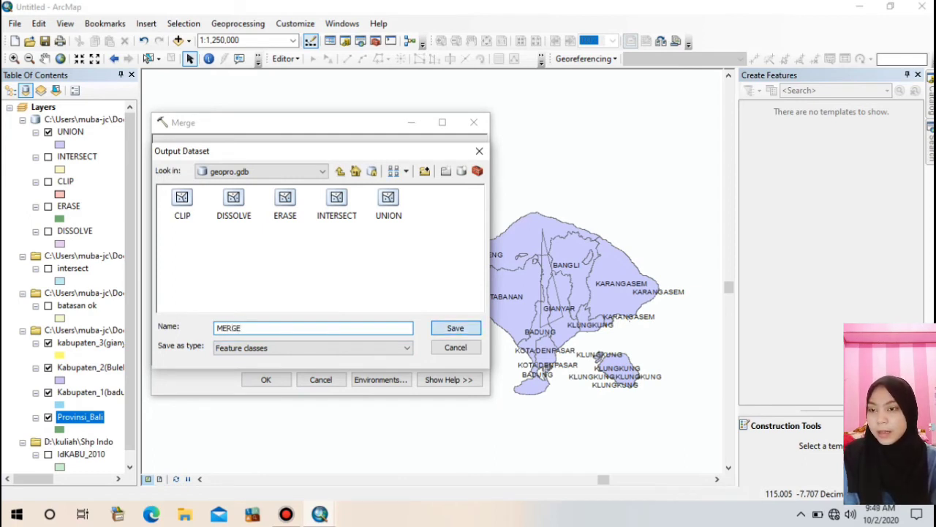
key("Return")
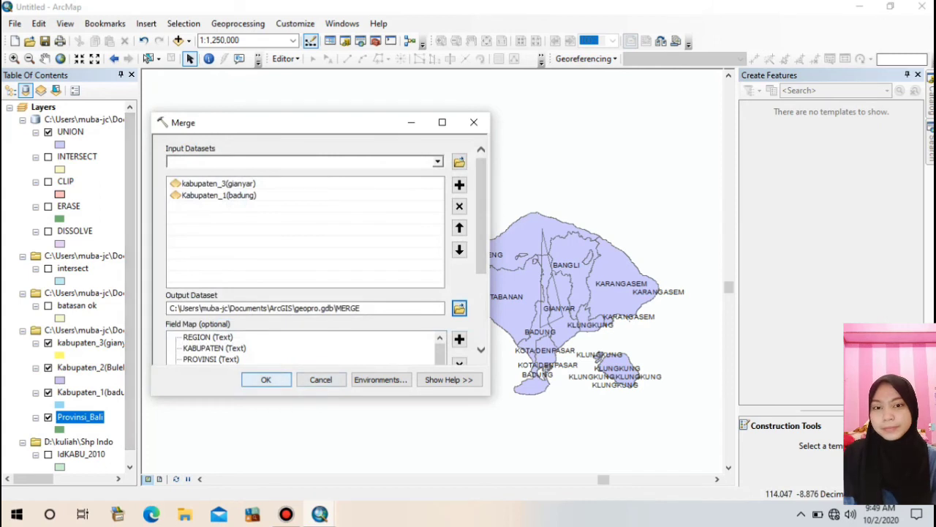
left_click(266, 379)
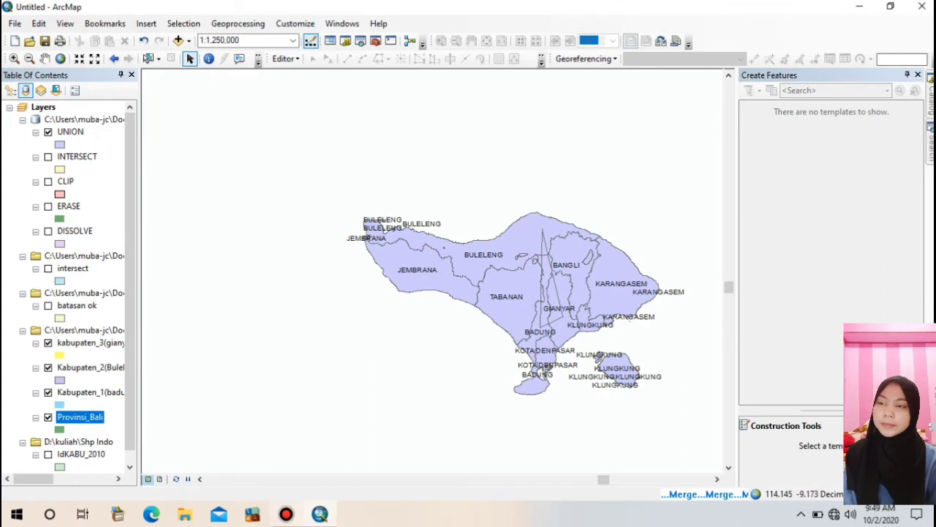
left_click(286, 514)
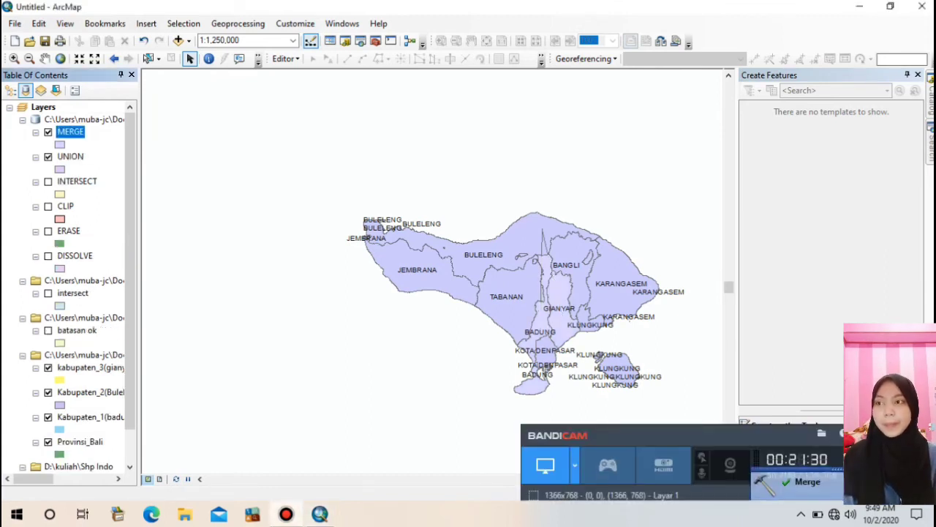
Hide the UNION, Kabupaten_2(Buleleng), Kabupaten_1(badung), Provinsi_Bali and kabupaten_3(gianyar) layers to leave only MERGE on the map
left_click(48, 157)
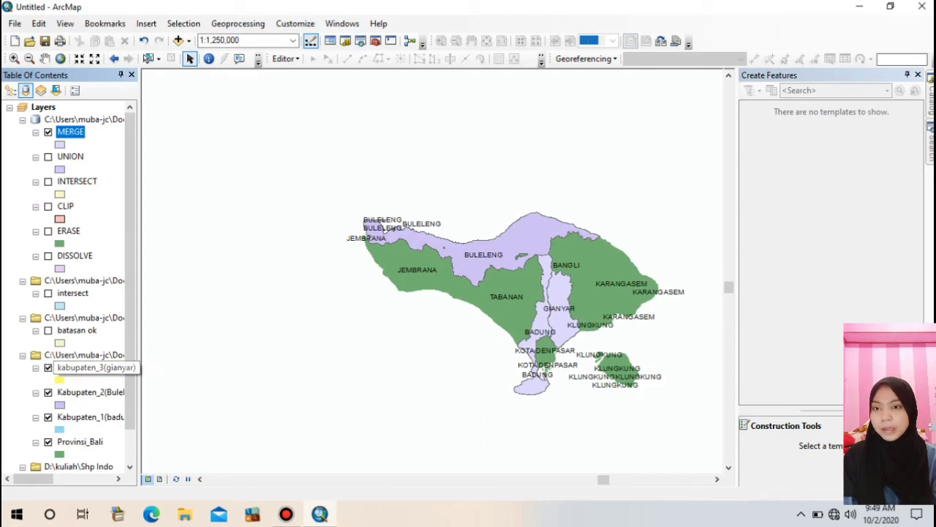
left_click(48, 392)
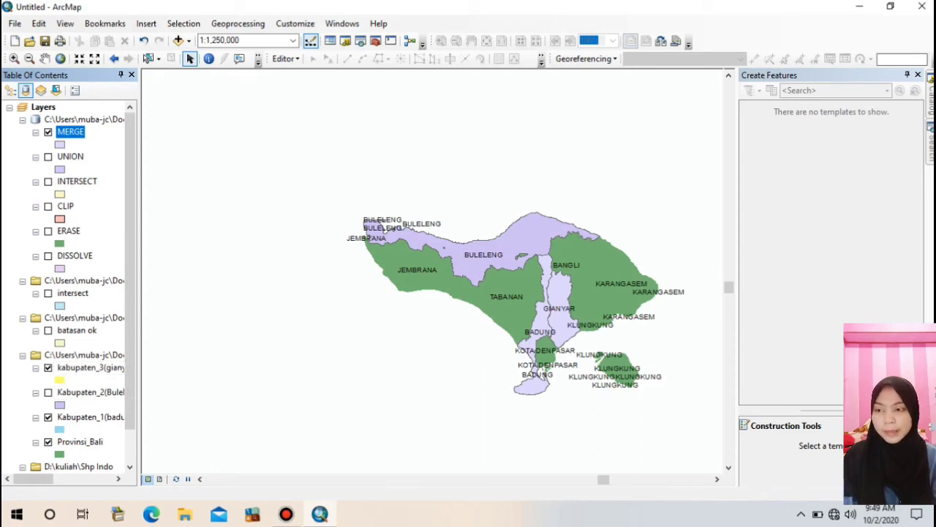
left_click(49, 417)
left_click(48, 442)
left_click(49, 367)
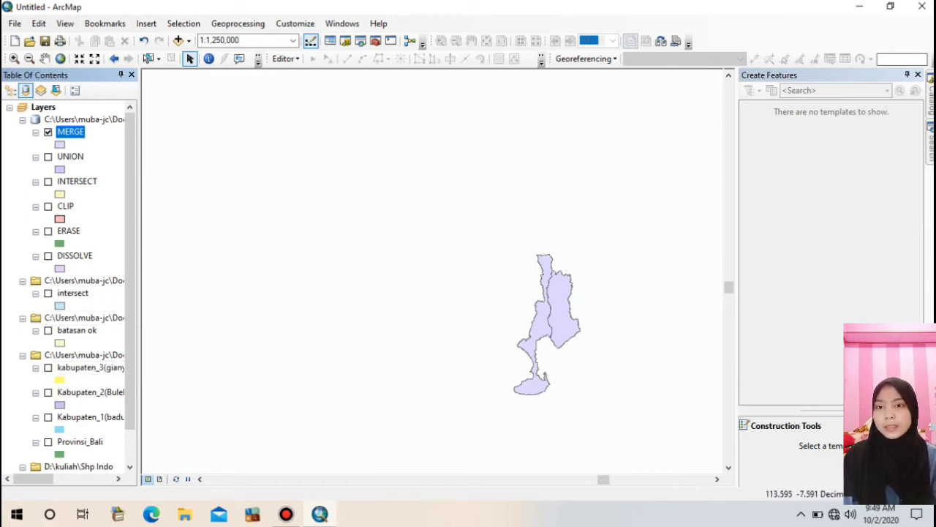
Compare the merged regencies with the Provinsi_Bali layer by showing it briefly and hiding it again
left_click(49, 132)
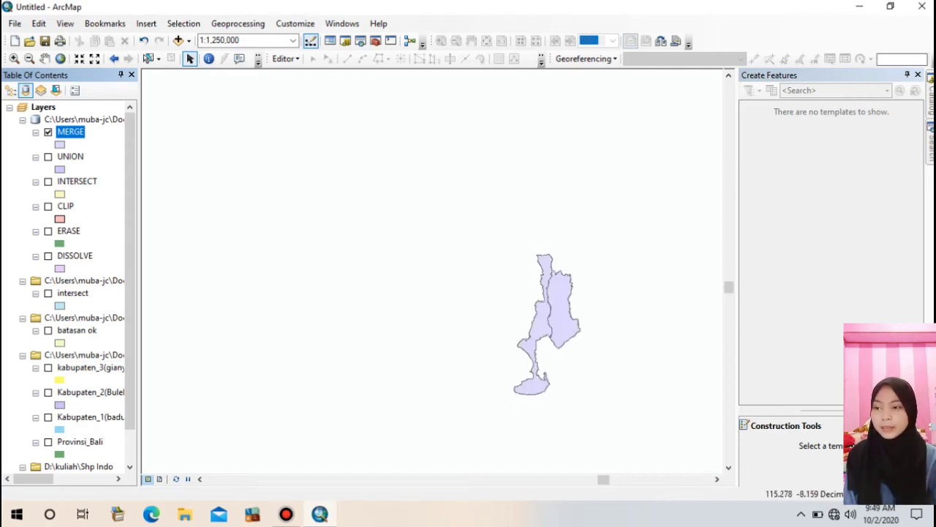
left_click(48, 442)
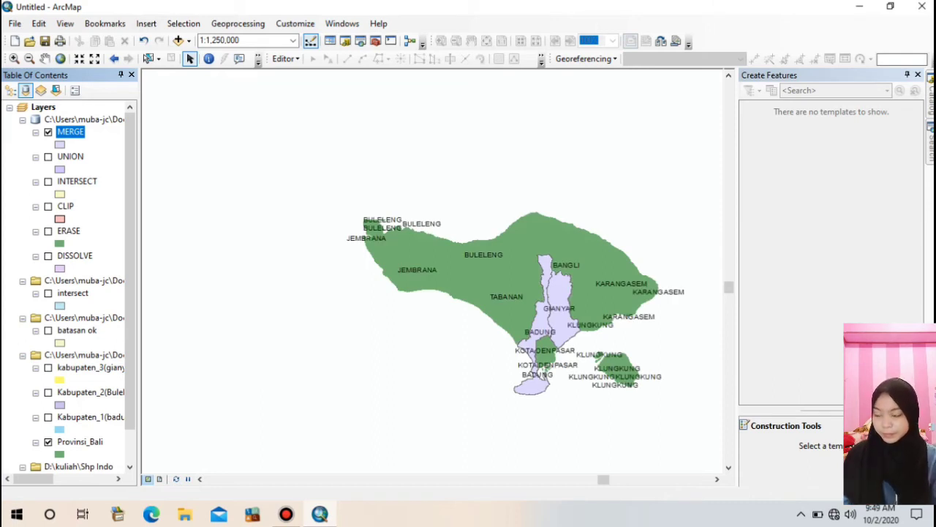
left_click(48, 442)
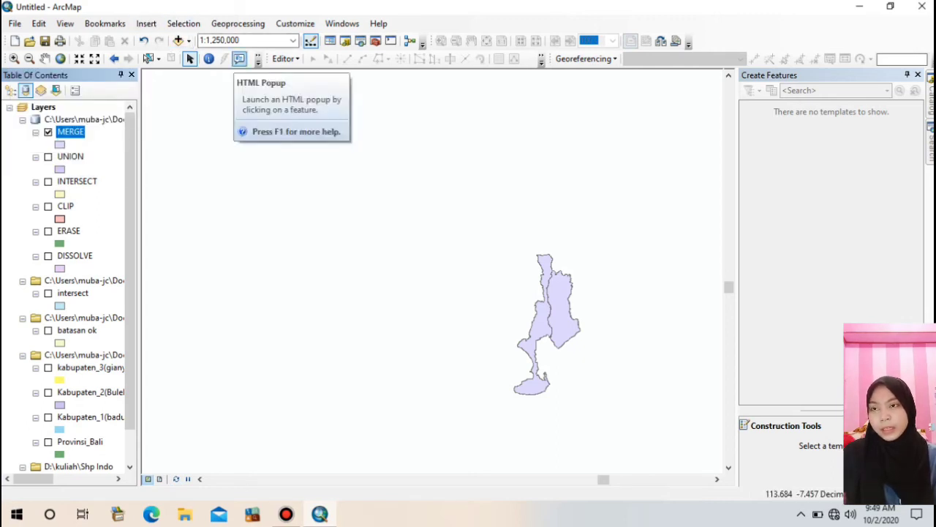
Start a new shapefile in the batasan ok folder, named LINE BUFFER with feature type Polyline
left_click(343, 24)
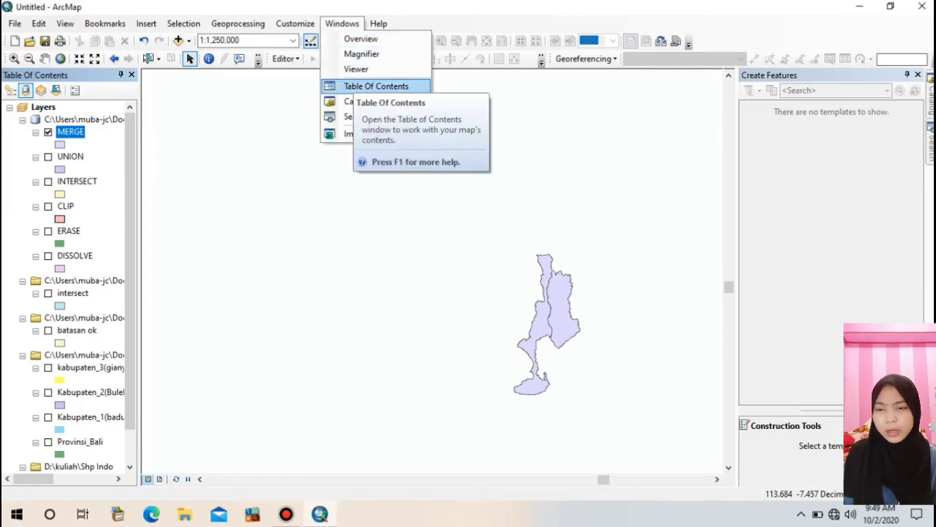
left_click(358, 101)
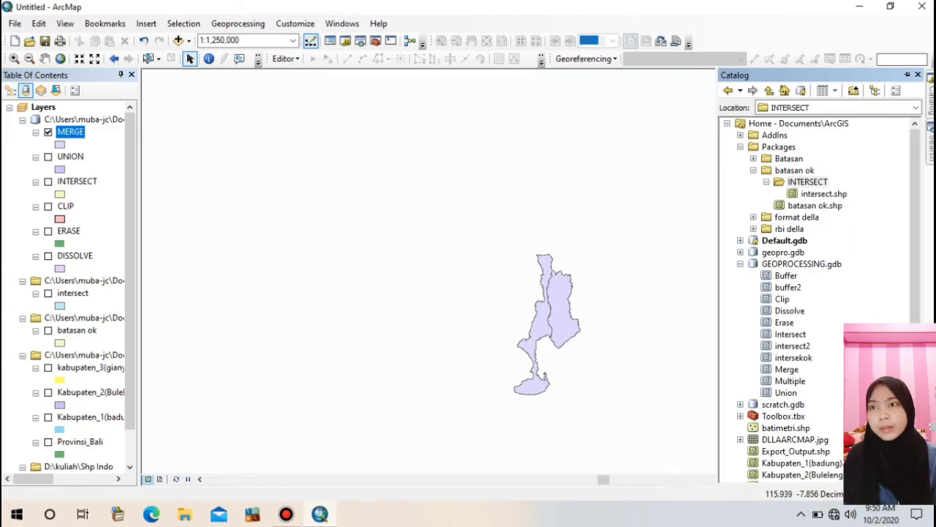
left_click(793, 170)
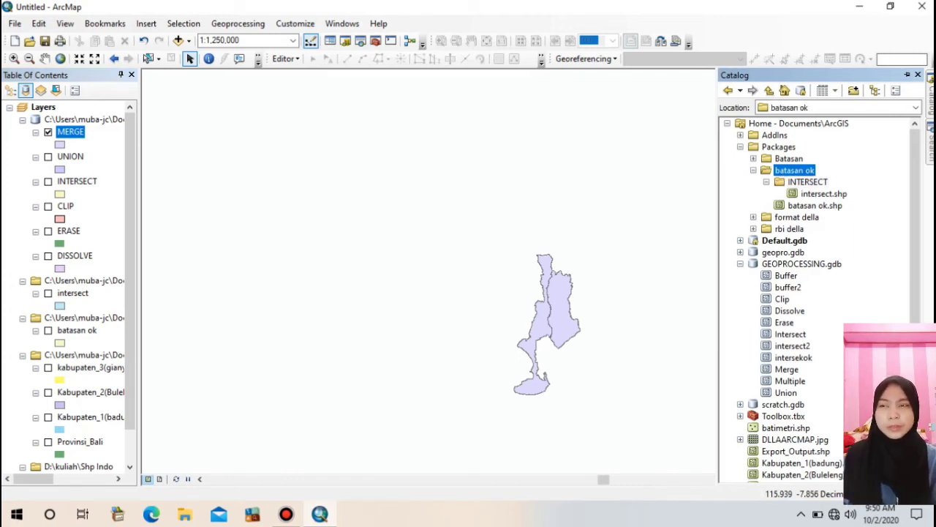
right_click(794, 170)
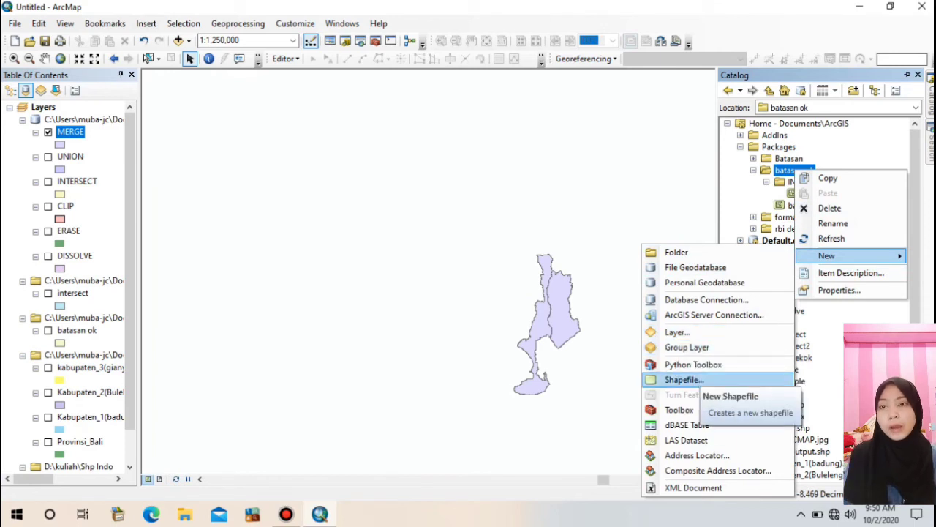
left_click(684, 380)
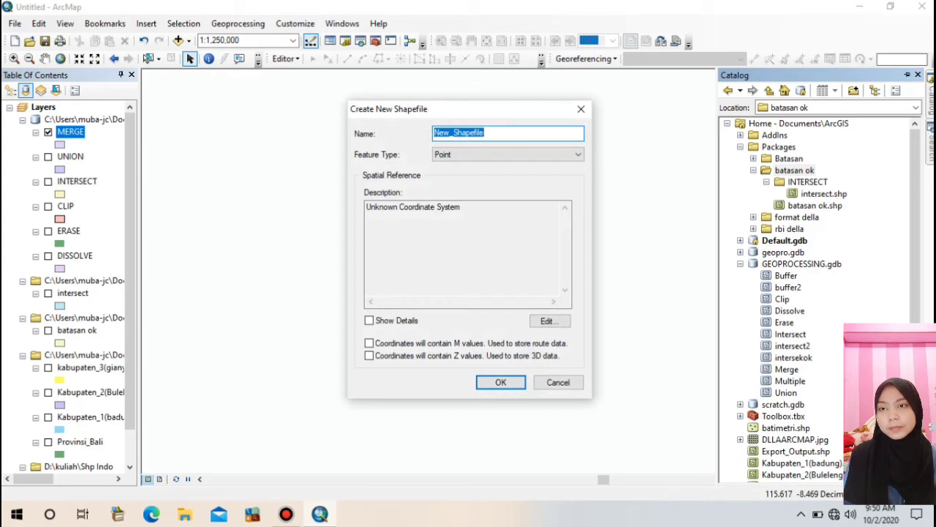
type("LIN")
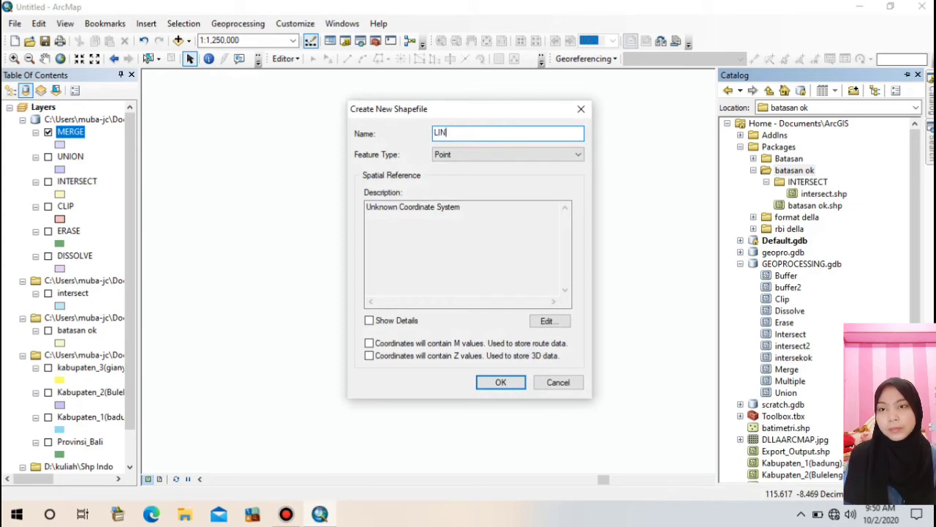
type("E BUFFER")
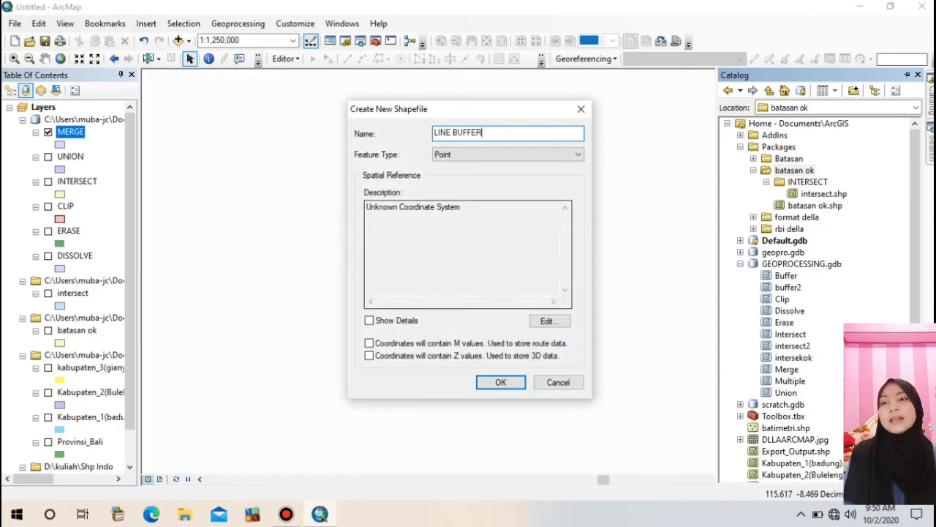
key("Tab")
key("alt+Down")
key("Down")
key("Down")
key("Up")
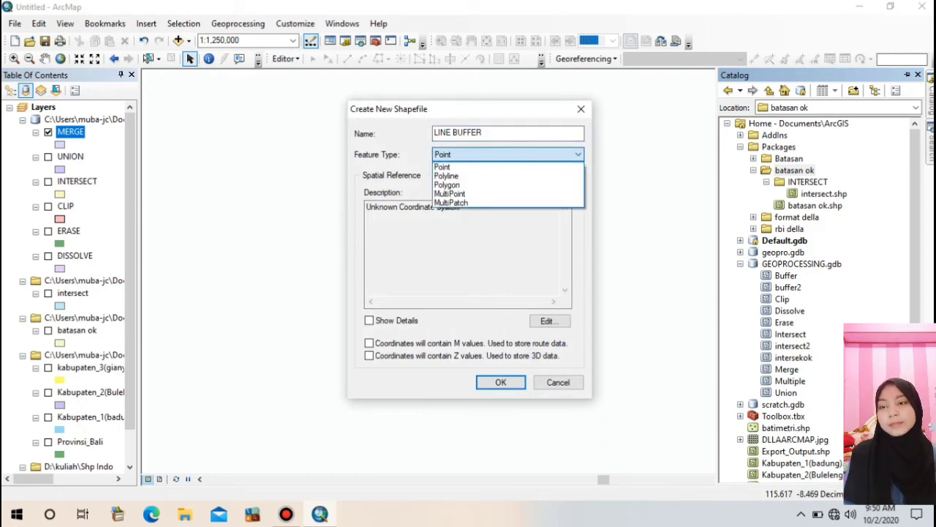
key("Return")
Assign the WGS 1984 geographic coordinate system to the new shapefile and create it
key("Tab")
key("Tab")
key("Return")
key("Down")
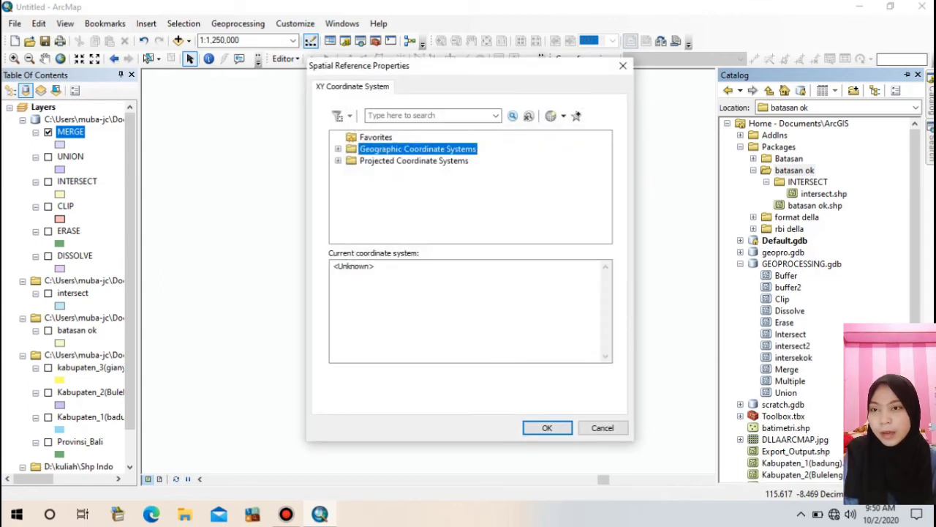
key("Right")
scroll(471, 186, "down", 3)
double_click(383, 219)
scroll(470, 187, "down", 5)
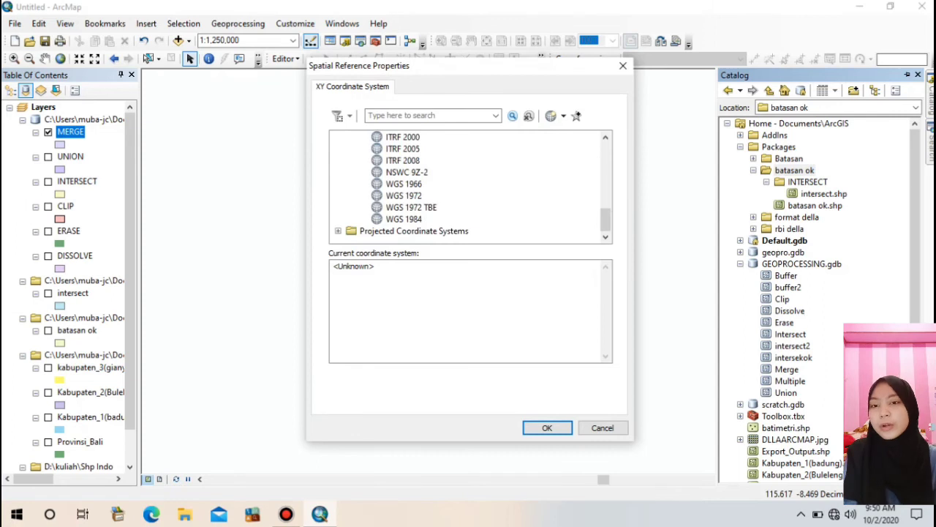
left_click(404, 219)
key("Return")
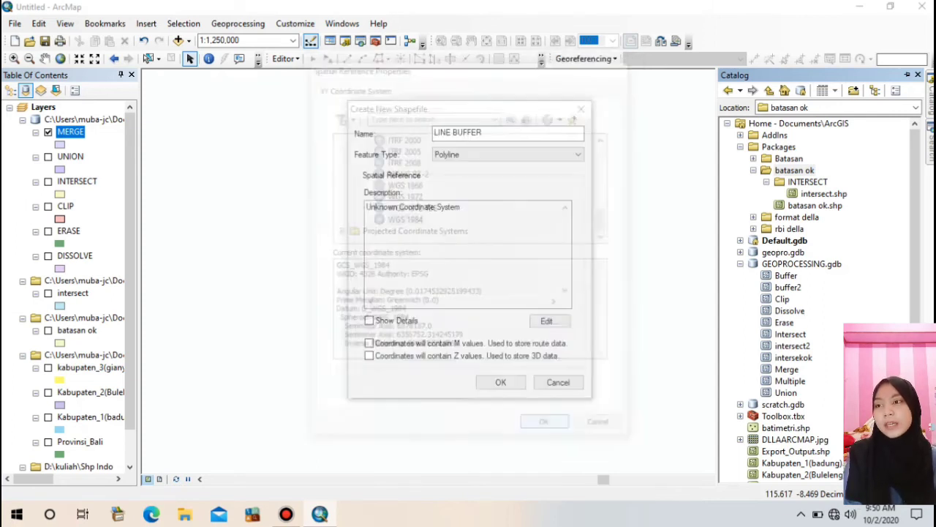
left_click(500, 382)
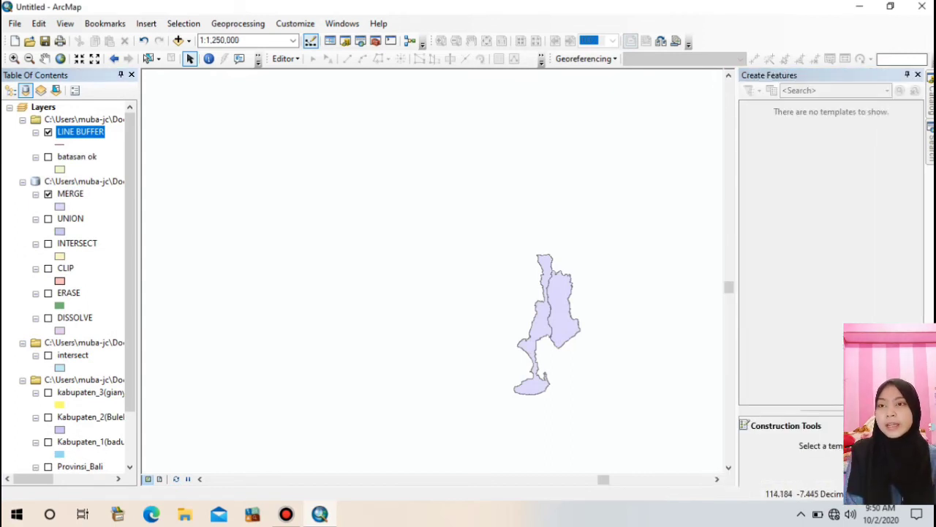
Start an edit session on the LINE BUFFER layer
left_click(285, 59)
left_click(315, 74)
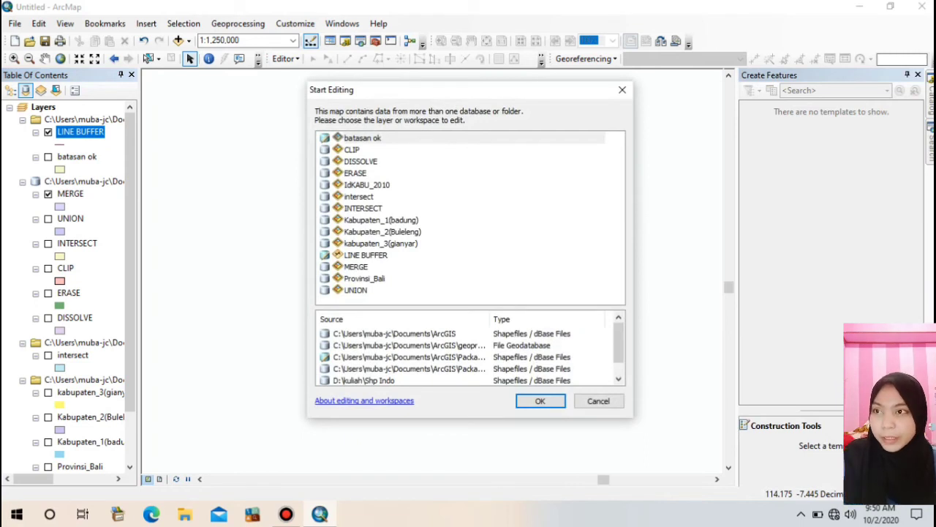
left_click(365, 255)
key("Return")
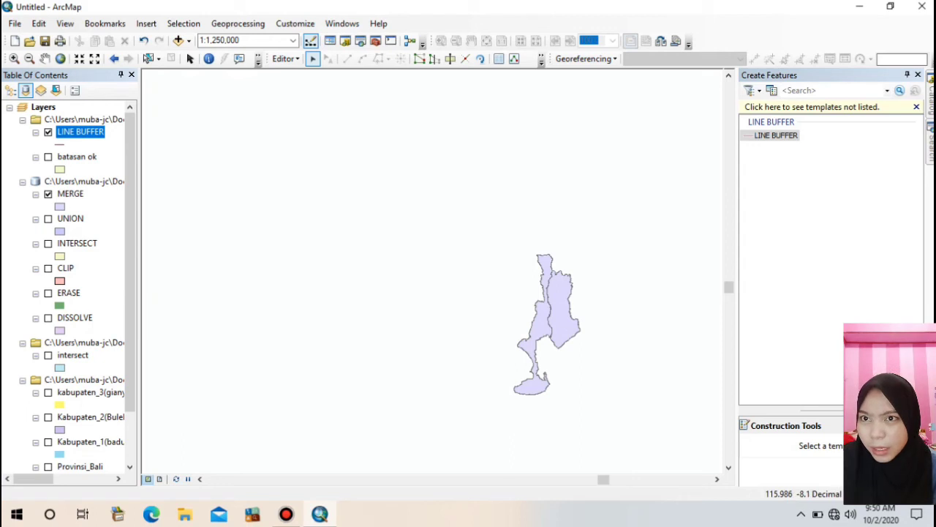
Draw a horizontal line in LINE BUFFER across the middle of the merged regencies, from their western to their eastern boundary
left_click(542, 60)
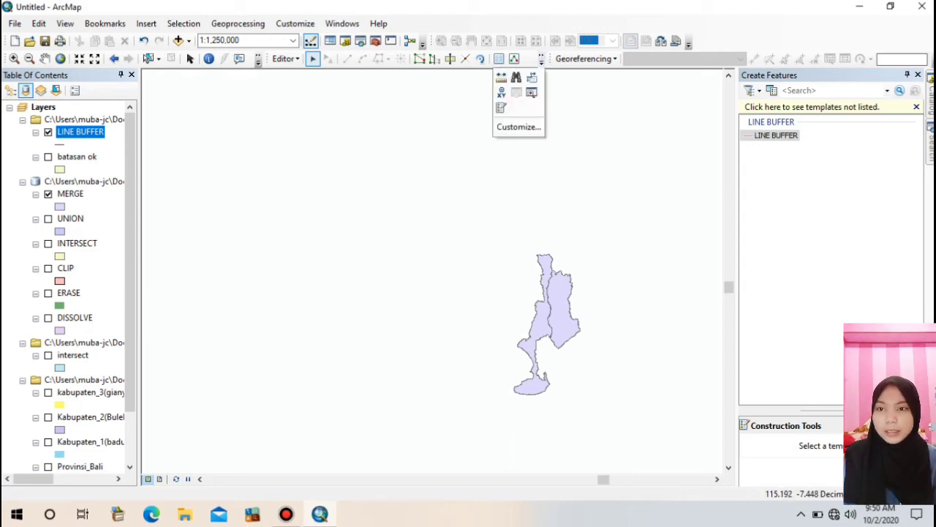
left_click(502, 108)
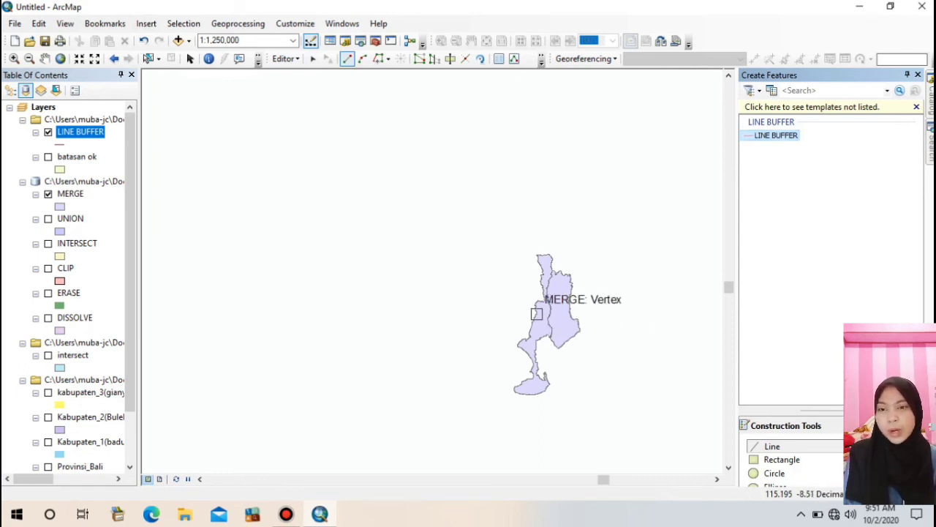
left_click(537, 313)
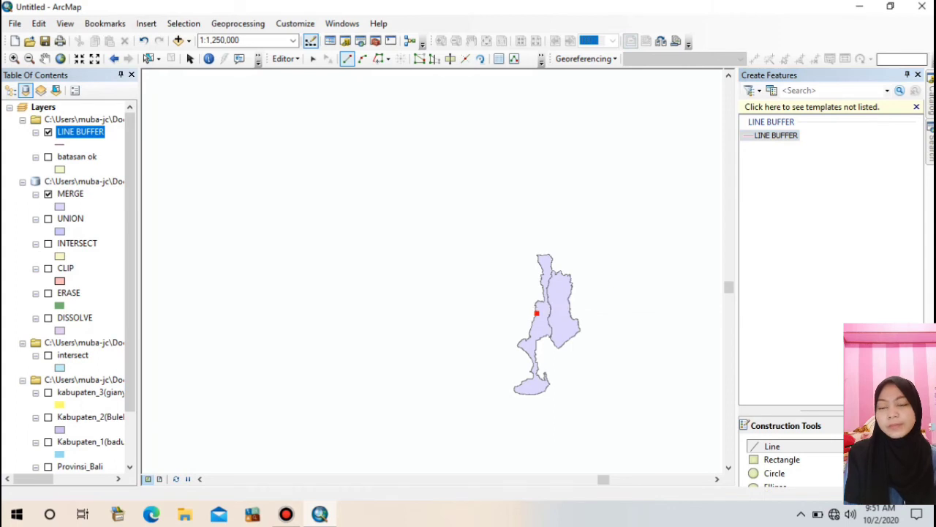
left_click(570, 313)
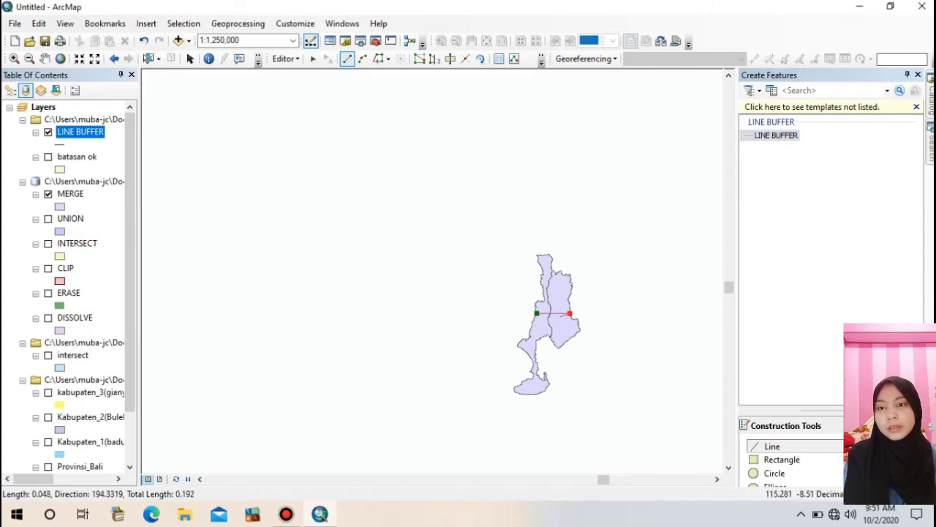
double_click(570, 313)
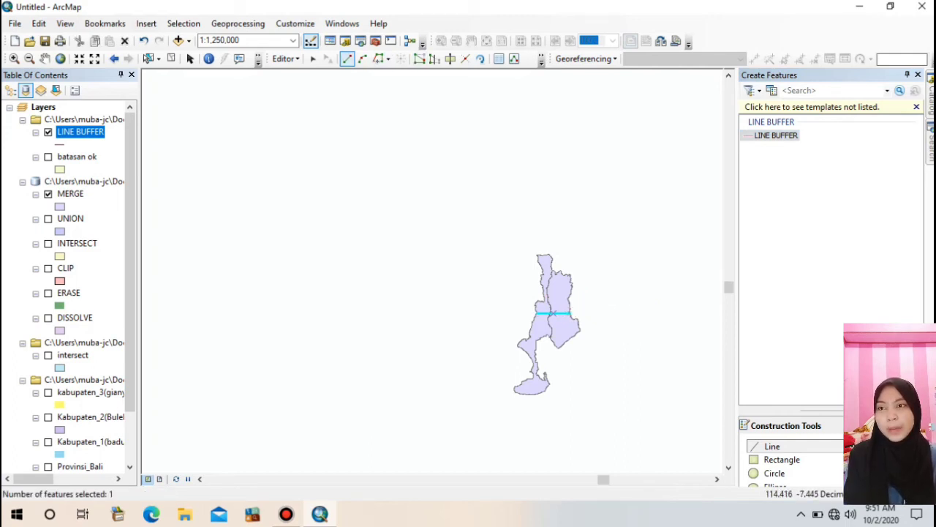
Save the edits to the LINE BUFFER layer and end the edit session
left_click(285, 58)
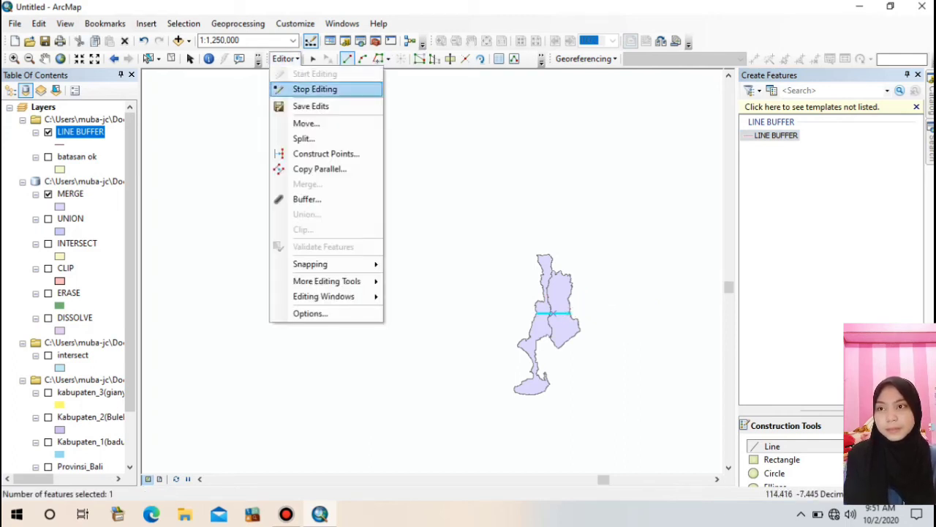
left_click(310, 106)
left_click(285, 59)
left_click(311, 89)
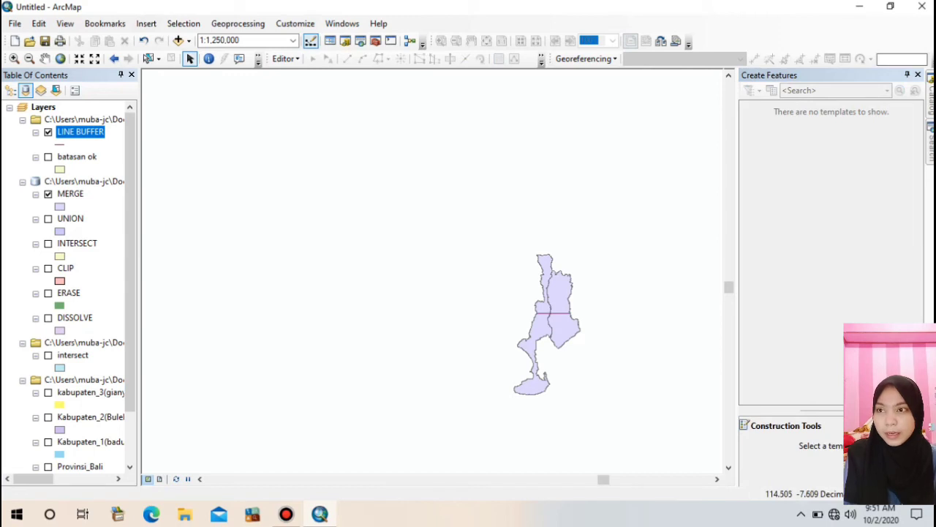
Set up the Buffer tool with LINE BUFFER as input and BUFFER in geopro.gdb as the output feature class
left_click(238, 23)
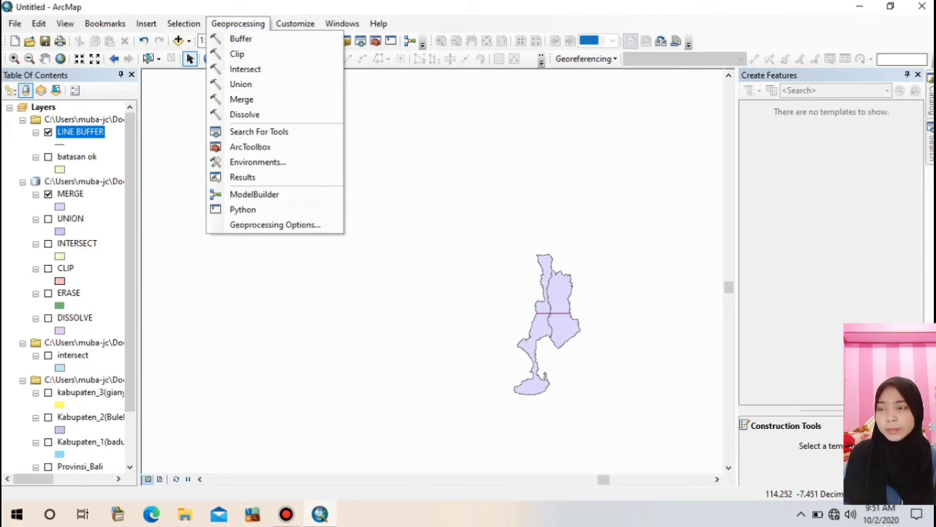
key("Return")
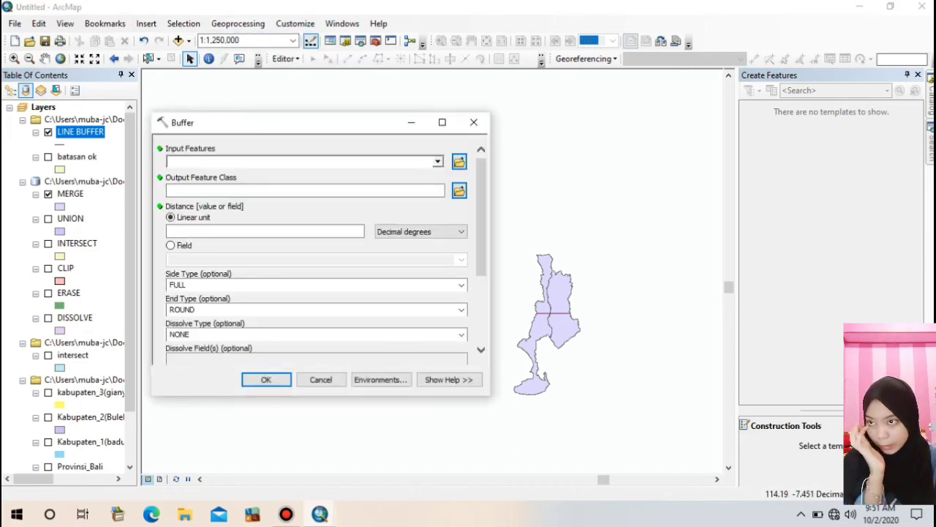
left_click(437, 161)
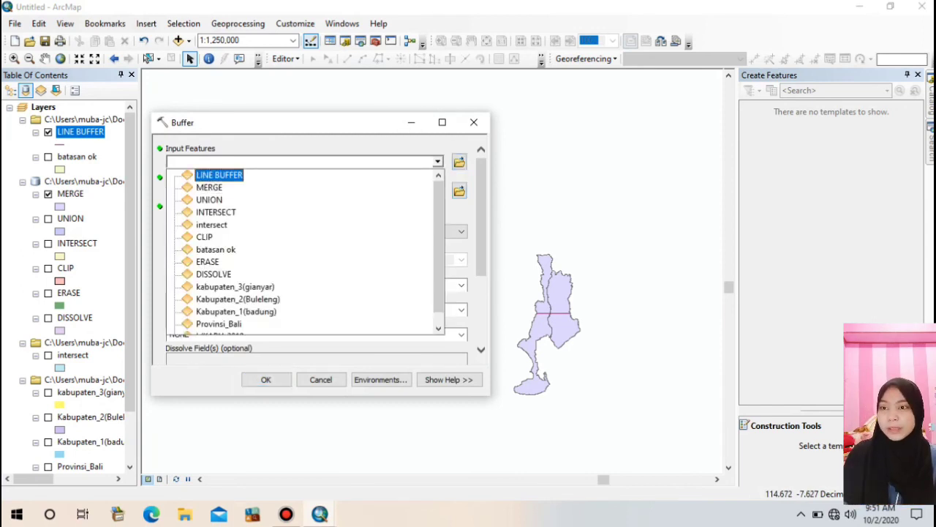
key("Return")
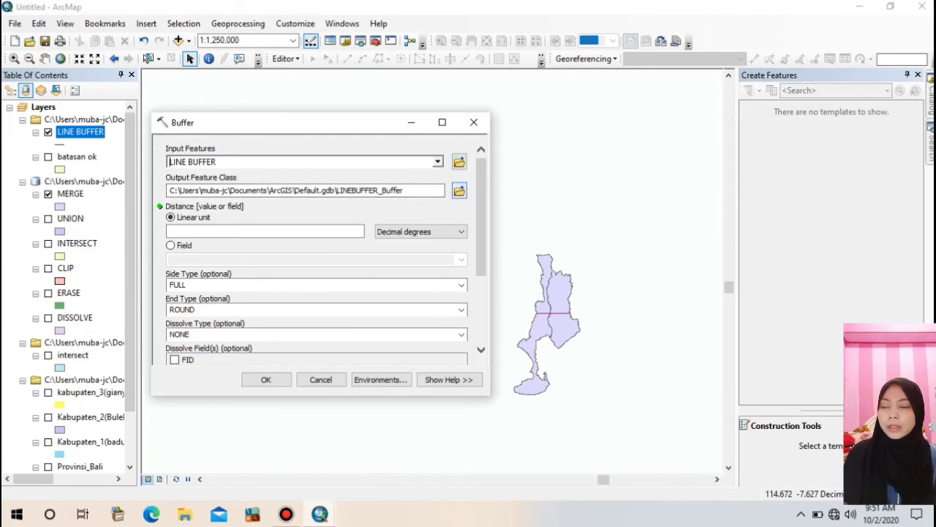
left_click(459, 191)
type("BUFFER")
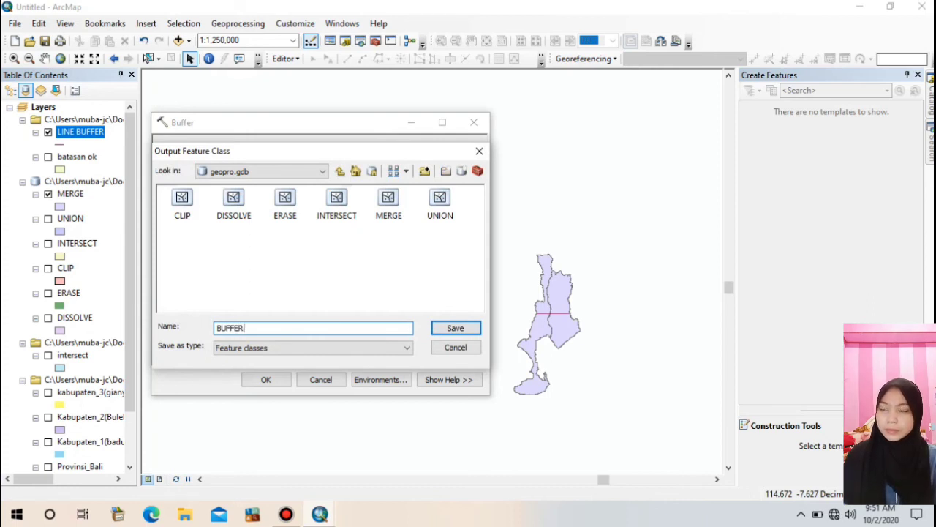
key("Return")
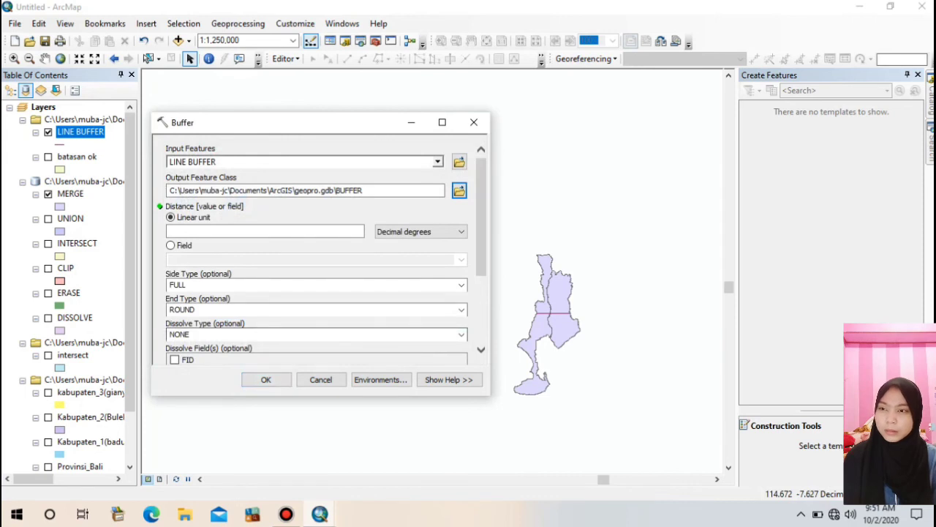
Set the buffer's linear distance to 2 kilometers and run the Buffer tool
left_click(360, 231)
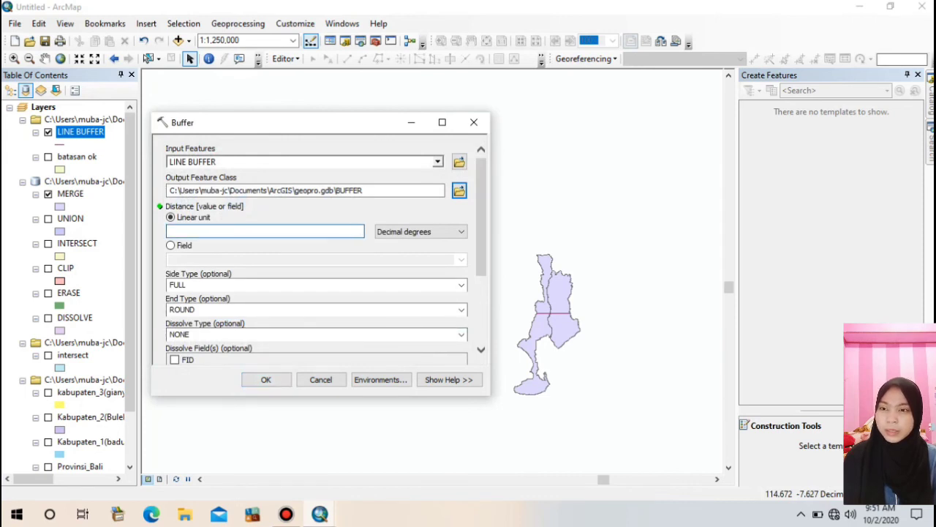
type("3")
left_click(413, 231)
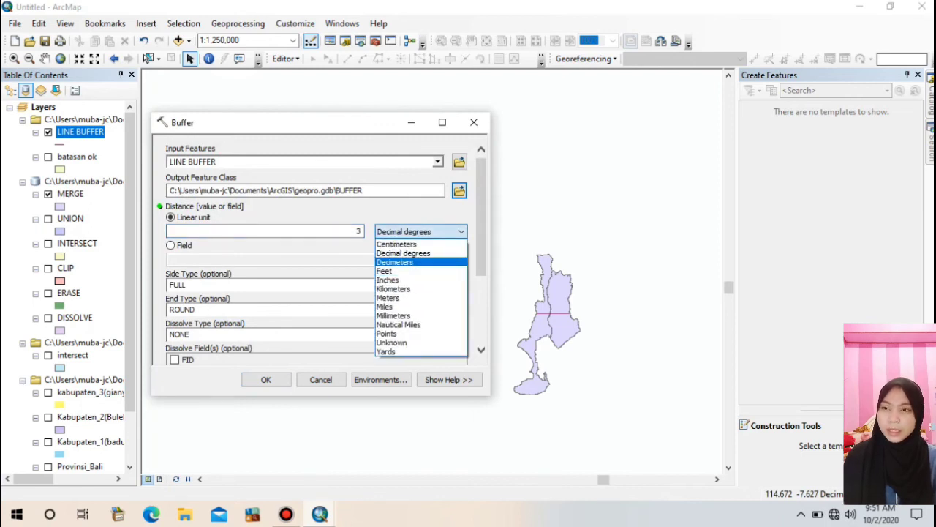
left_click(393, 288)
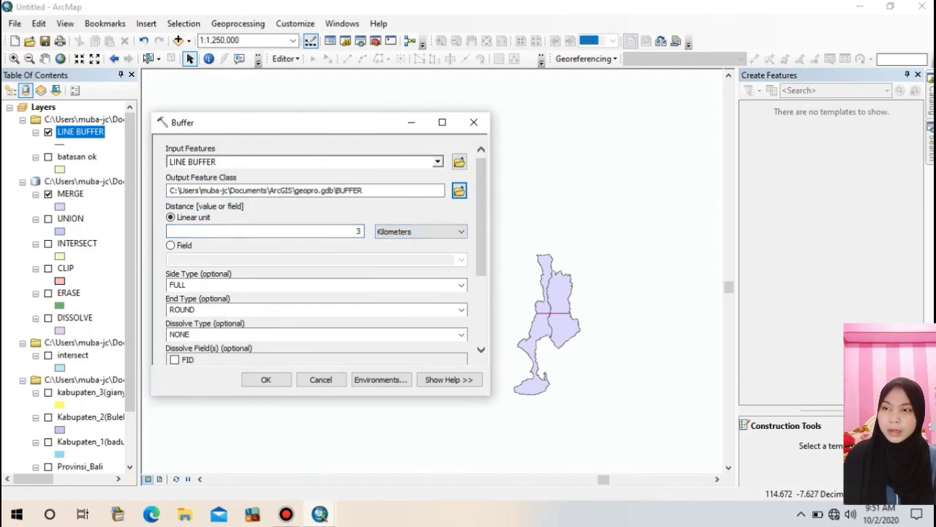
left_click(360, 231)
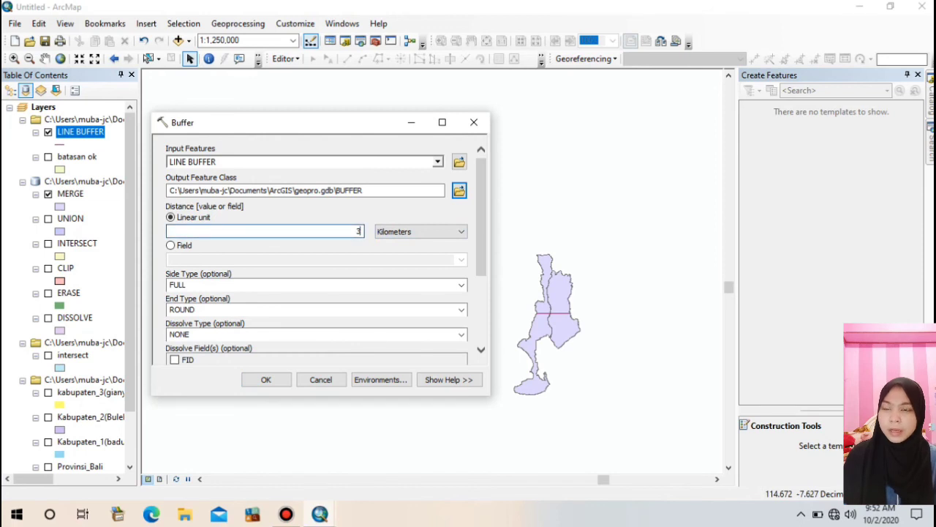
type("2")
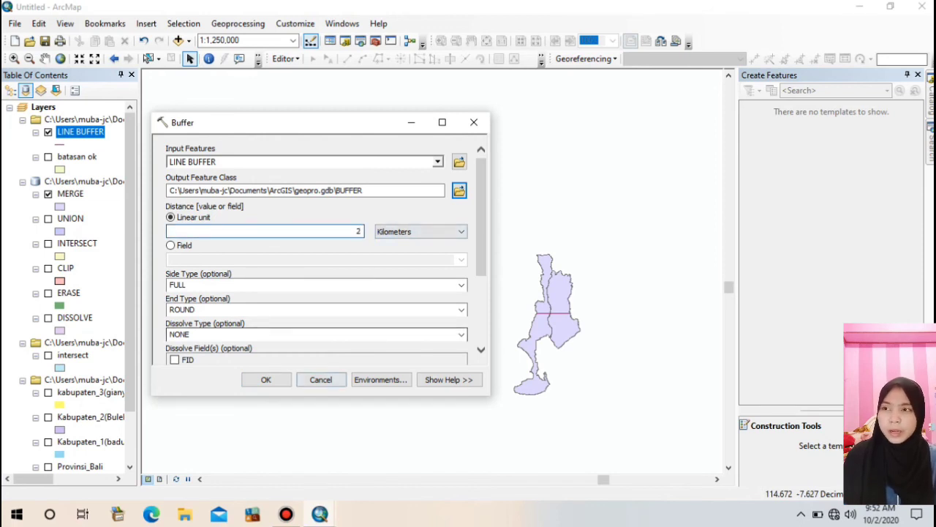
left_click(266, 379)
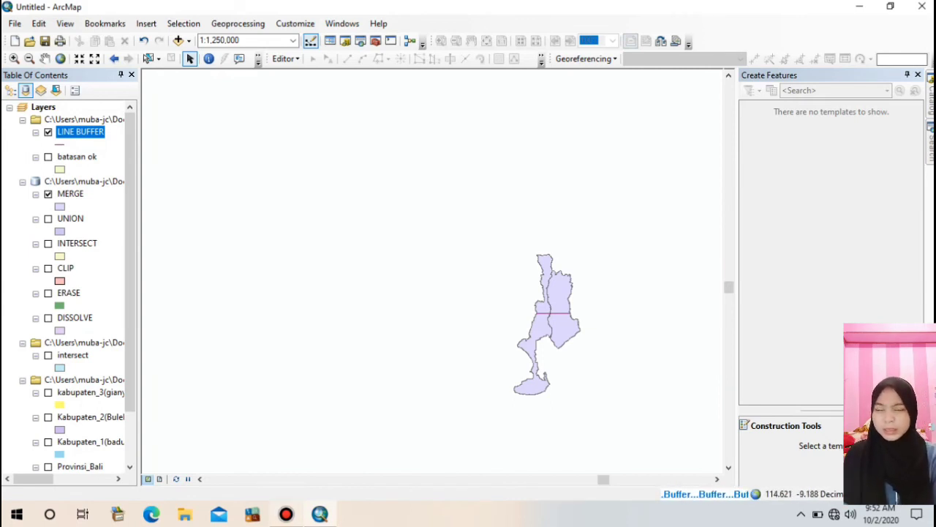
left_click(286, 513)
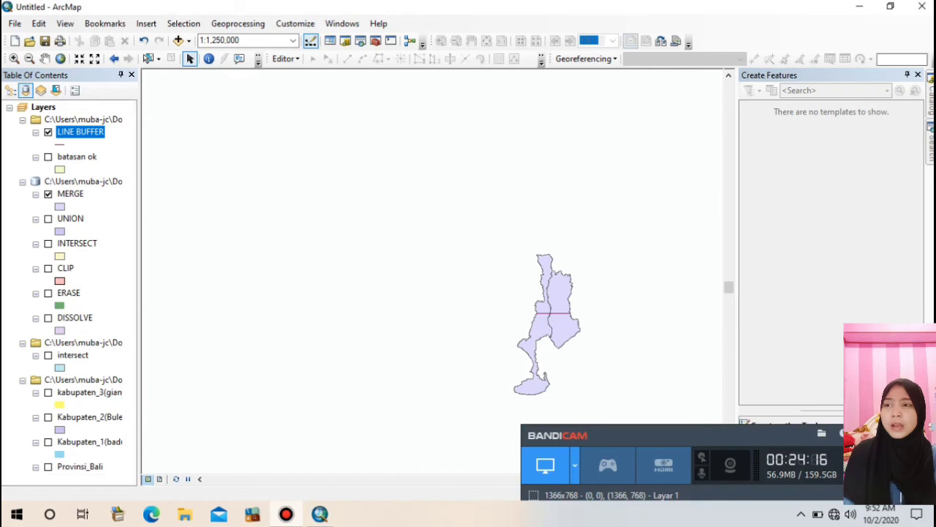
Hide the MERGE layer and show Provinsi_Bali together with the Badung, Buleleng and Gianyar regency layers
left_click(48, 218)
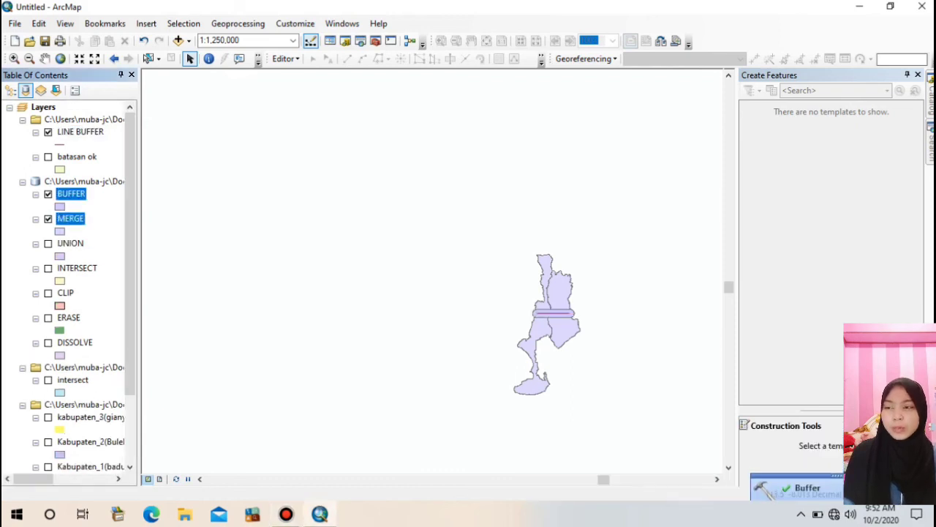
scroll(73, 286, "down", 3)
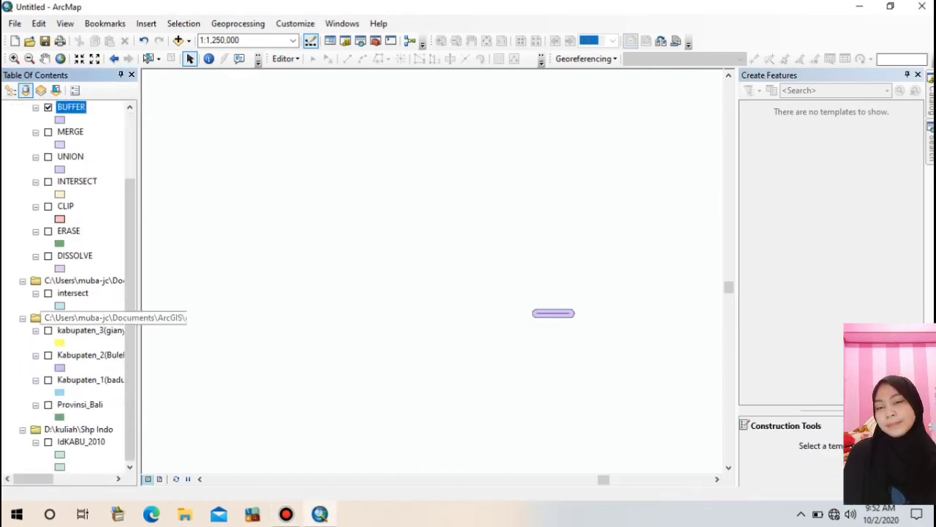
left_click(48, 405)
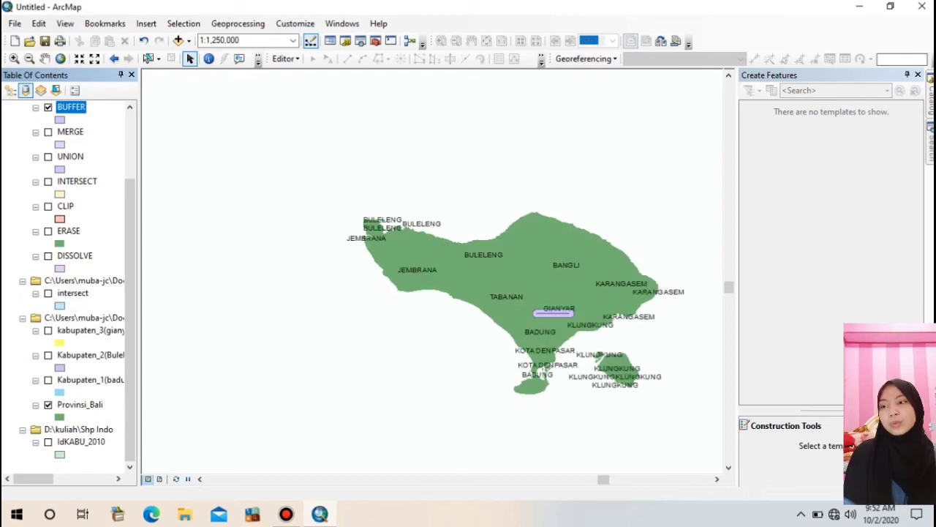
left_click(48, 380)
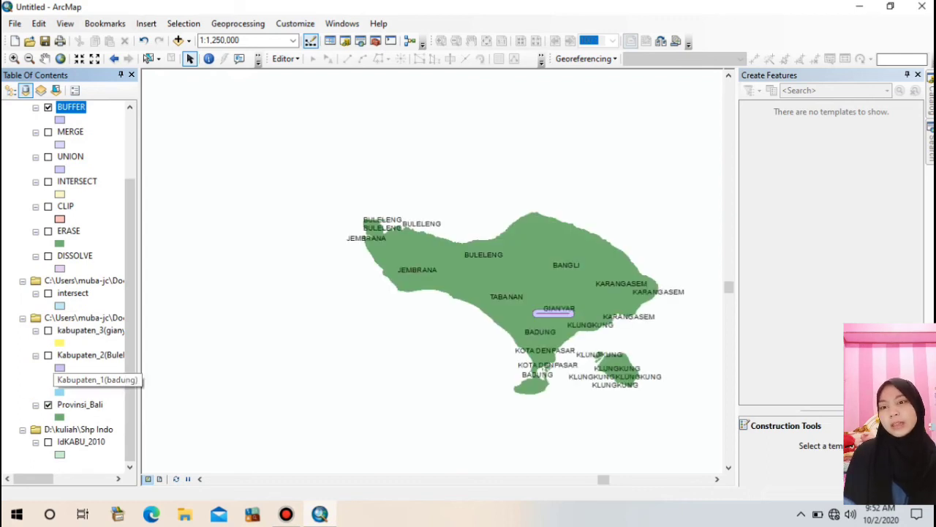
left_click(48, 355)
left_click(48, 330)
scroll(70, 285, "up", 2)
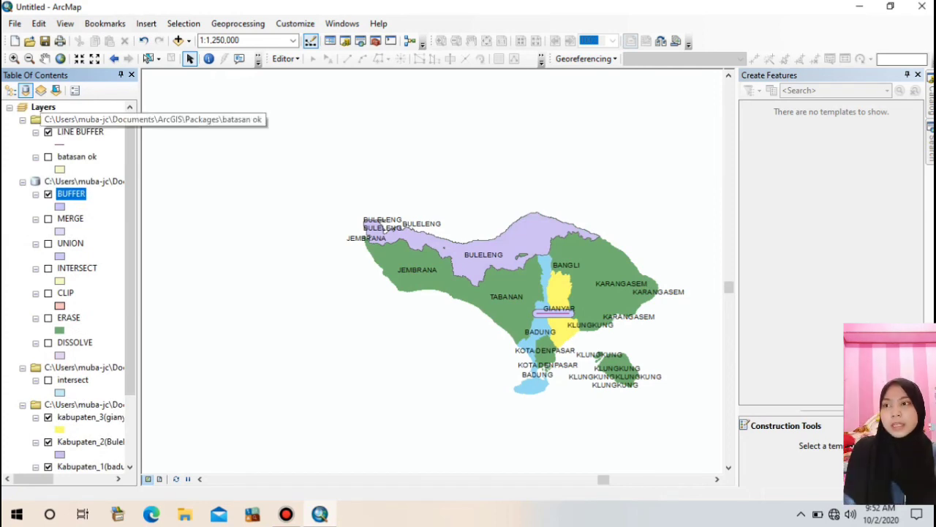
Hide the LINE BUFFER layer, leaving the BUFFER polygon shown over the regencies
left_click(49, 132)
left_click(48, 131)
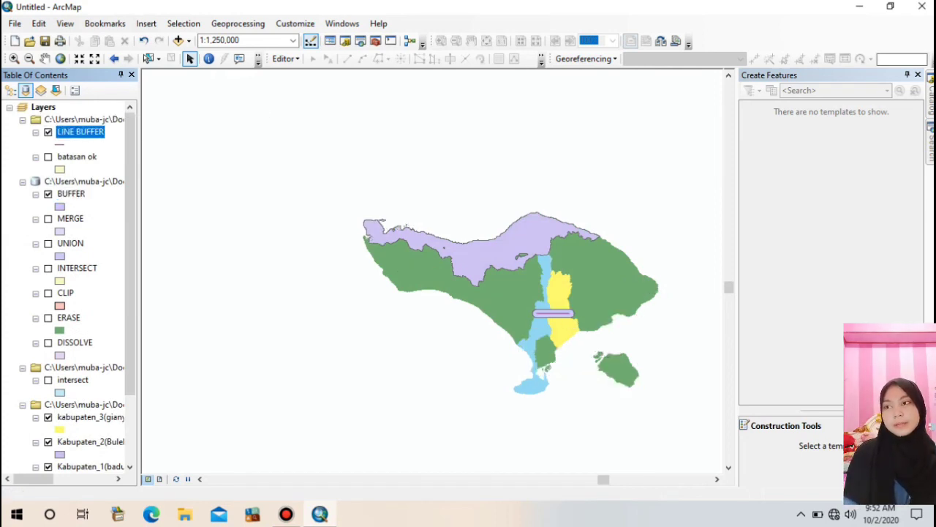
left_click(48, 132)
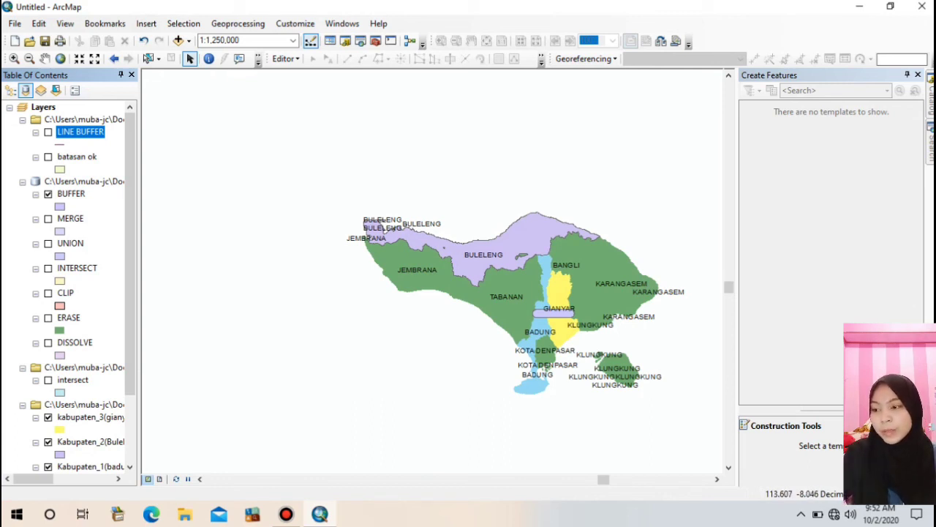
left_click(286, 513)
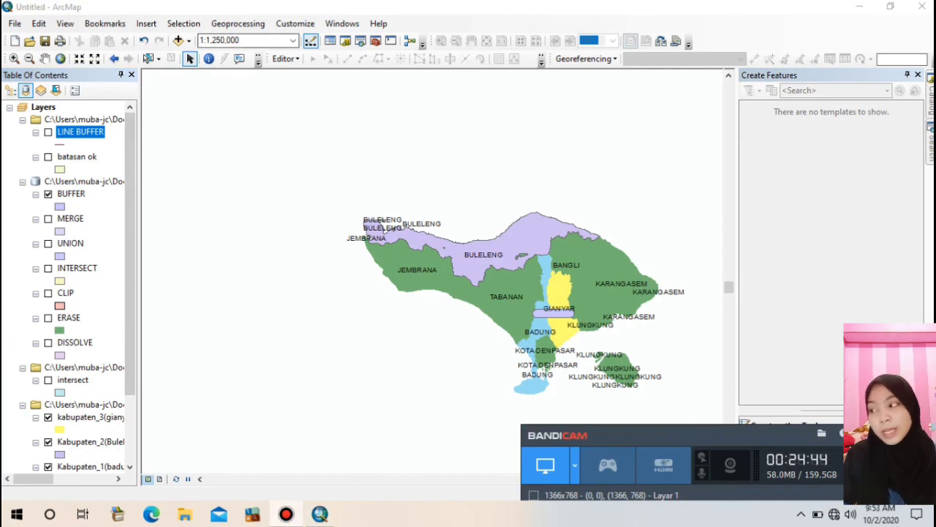
Open the Multiple Ring Buffer tool from the Proximity toolset of the Analysis Tools in ArcToolbox
left_click(238, 24)
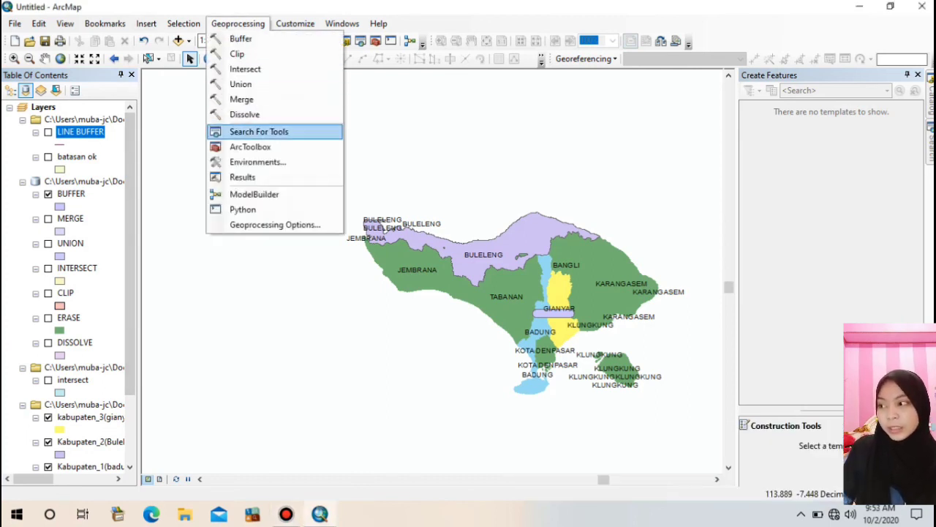
left_click(250, 147)
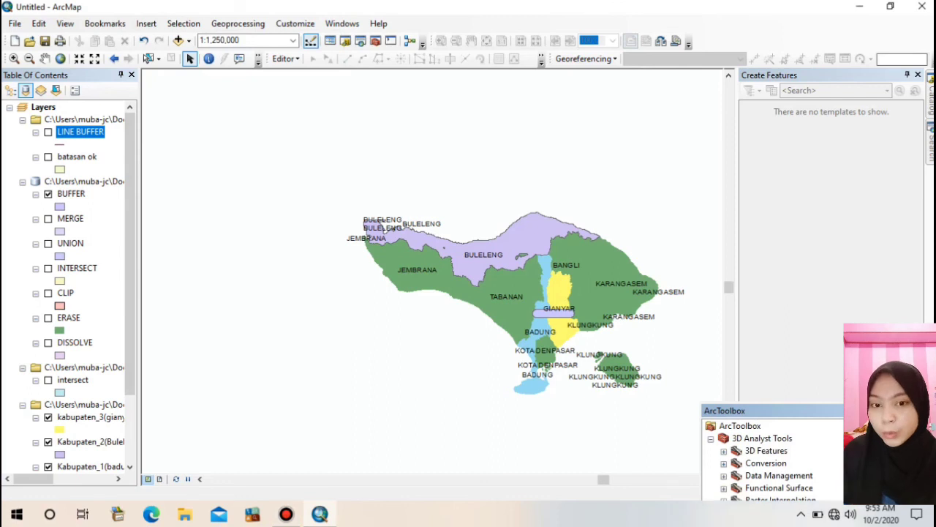
mouse_move(731, 410)
left_mouse_down()
mouse_move(804, 271)
mouse_move(861, 272)
left_mouse_up()
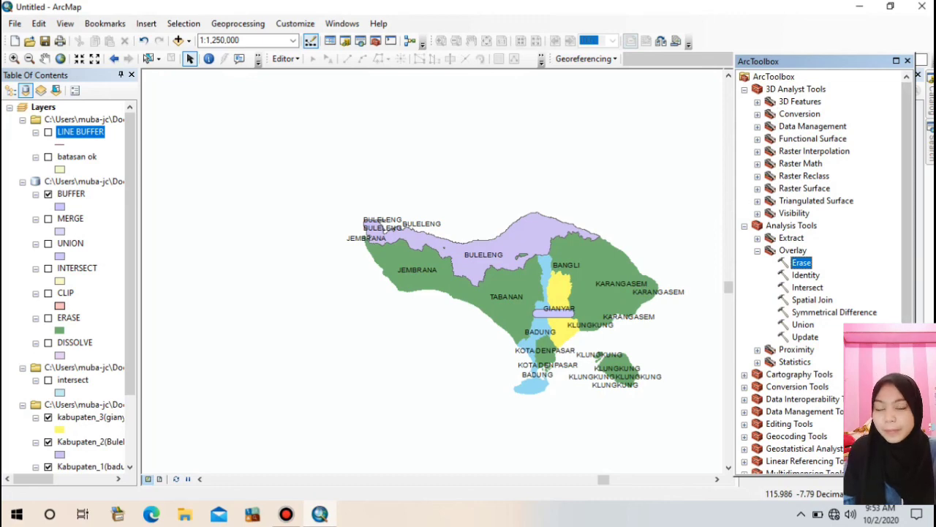
double_click(796, 349)
scroll(819, 271, "down", 4)
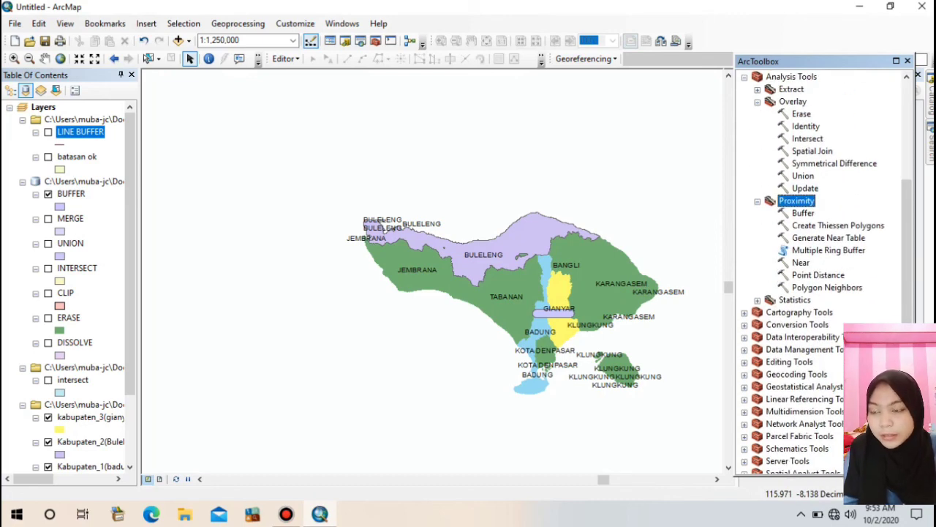
double_click(829, 250)
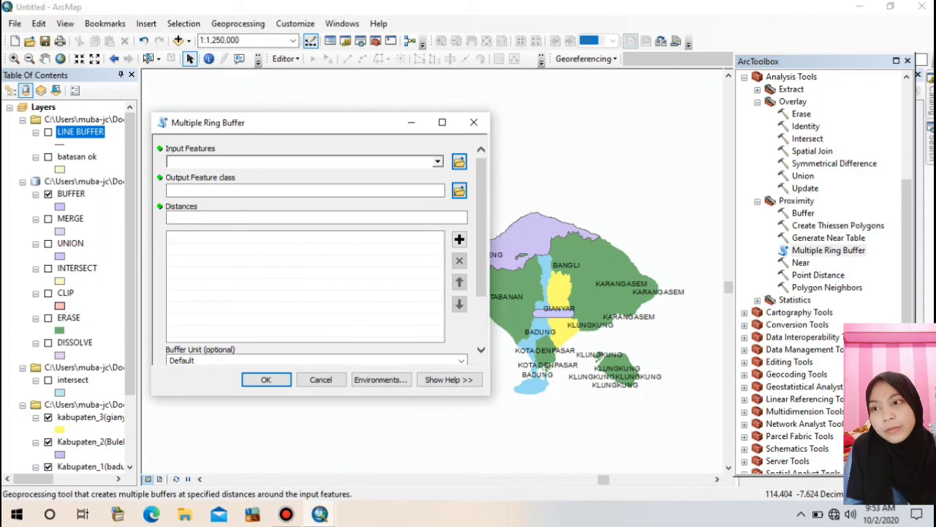
Choose BUFFER as the input features and save the output feature class as MULTIPLE in geopro.gdb
left_click(437, 162)
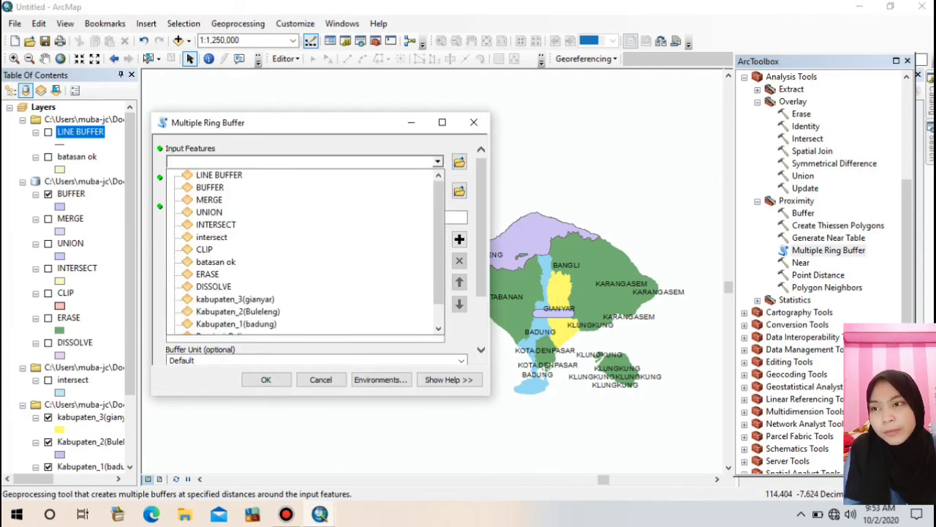
left_click(209, 188)
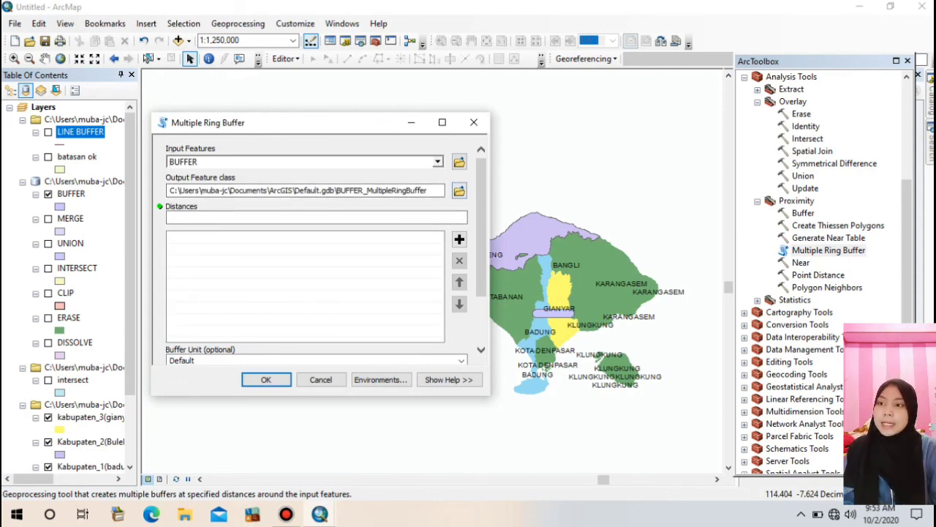
left_click(459, 190)
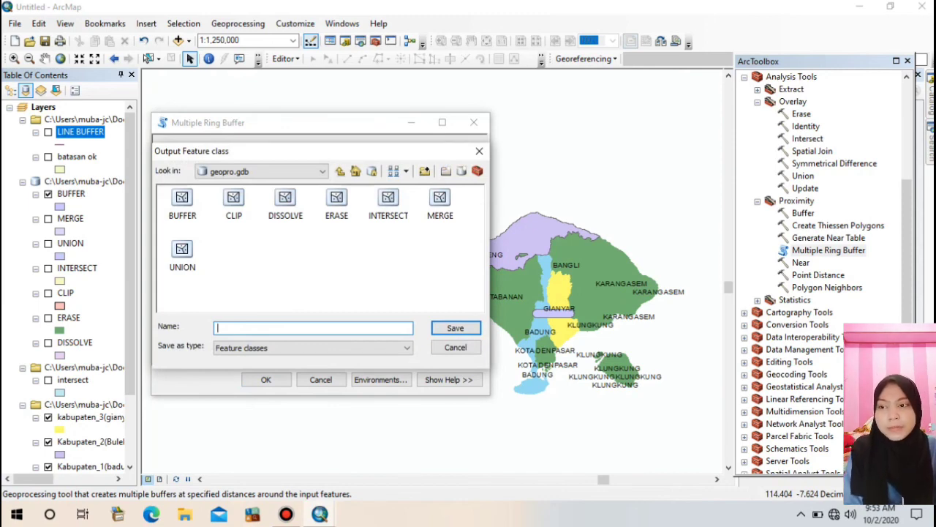
type("MULTI")
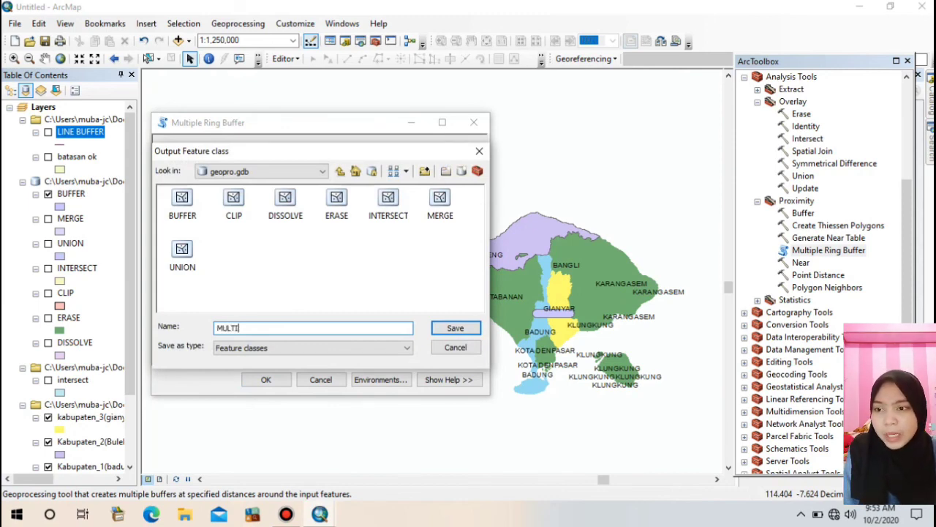
type("PLE")
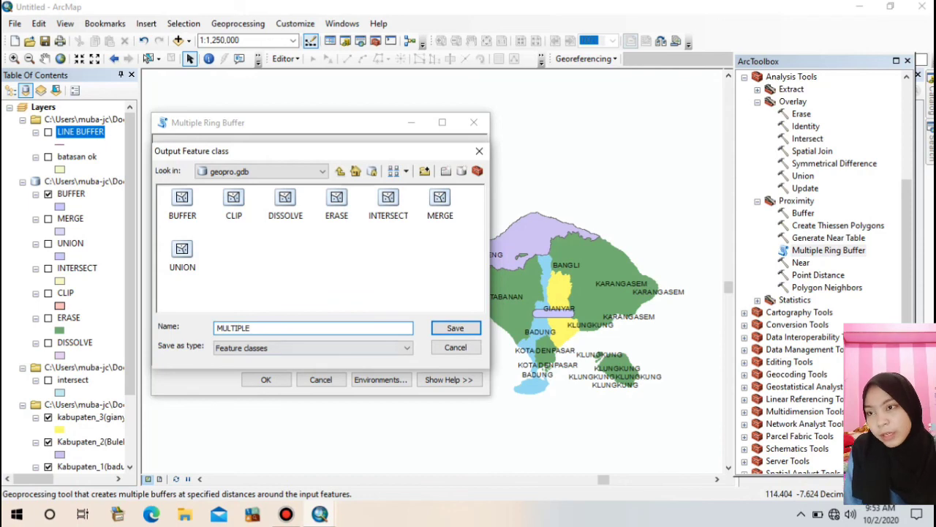
left_click(455, 328)
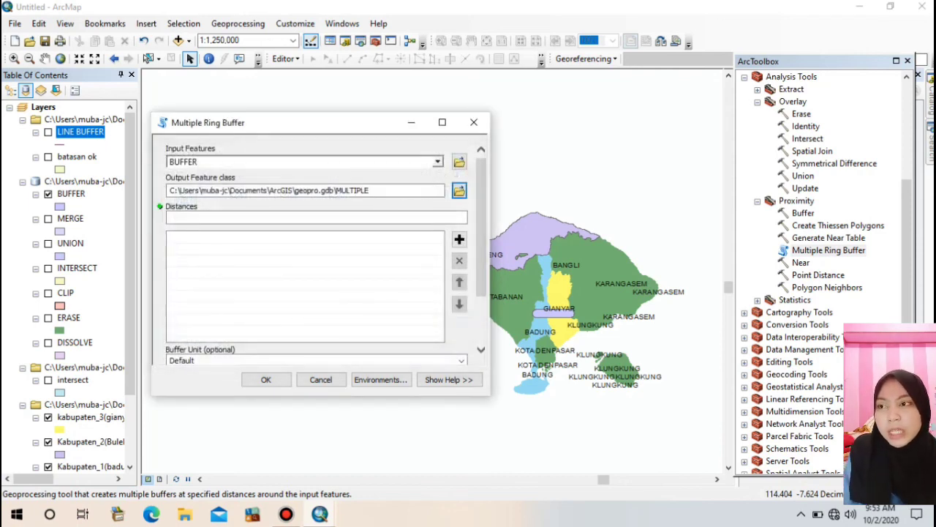
Add the distances 2, 4 and 6 to the Multiple Ring Buffer distance list
left_click(463, 216)
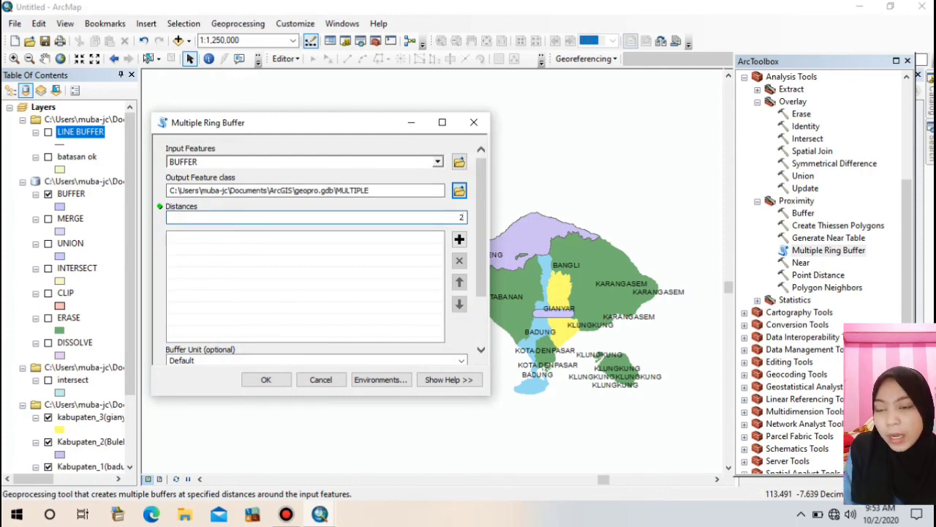
key("Escape")
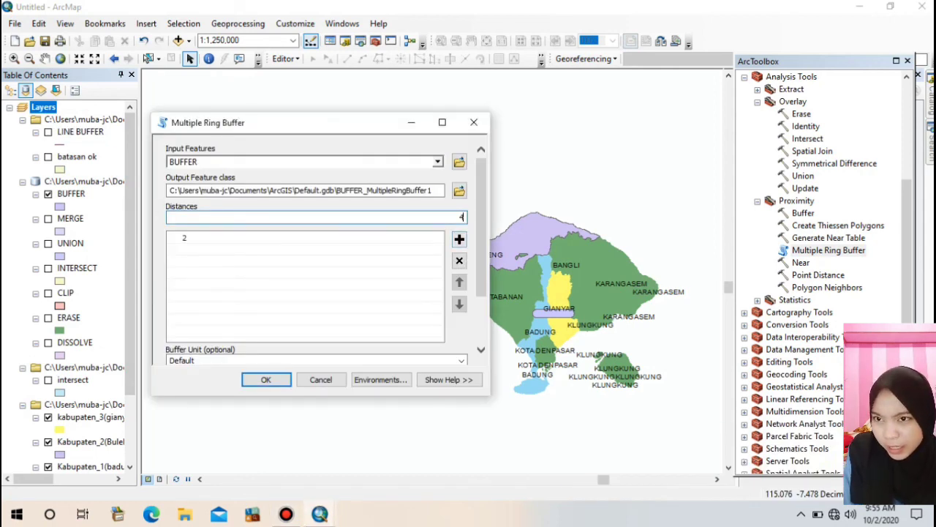
left_click(460, 239)
type("6")
left_click(459, 239)
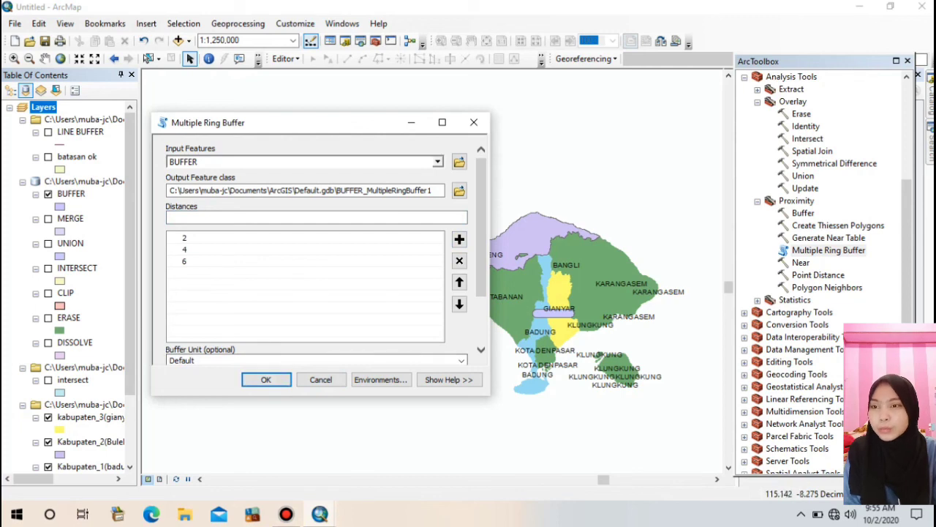
Try to run the multiple ring buffer on BUFFER with the Default buffer unit and dissolve option ALL
scroll(481, 241, "down", 2)
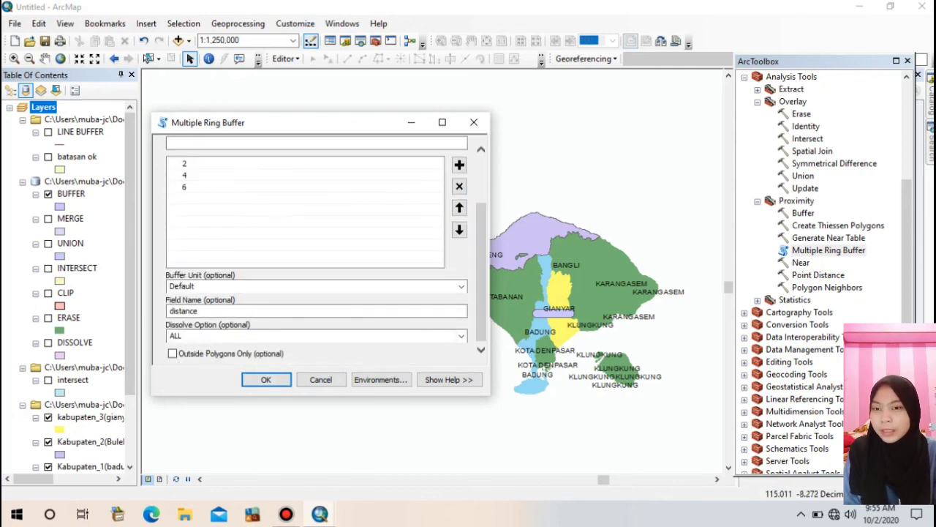
left_click(267, 379)
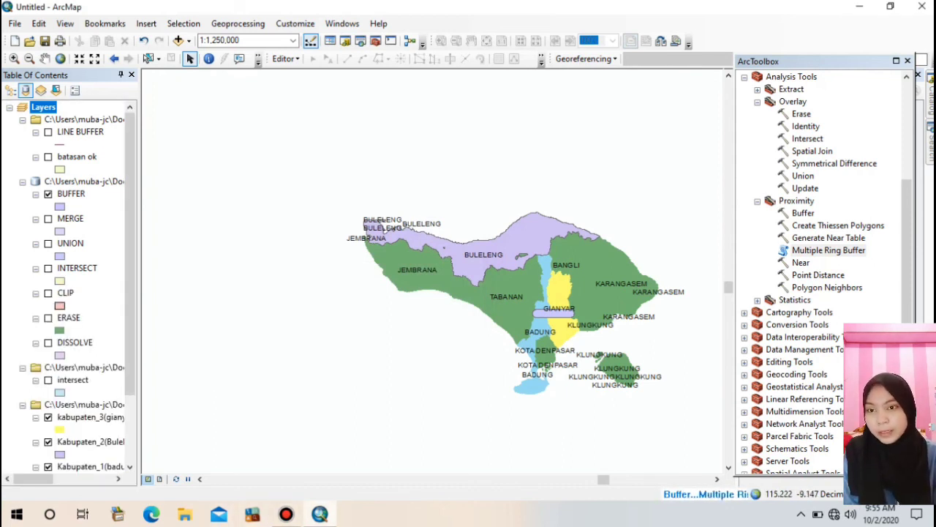
left_click(287, 514)
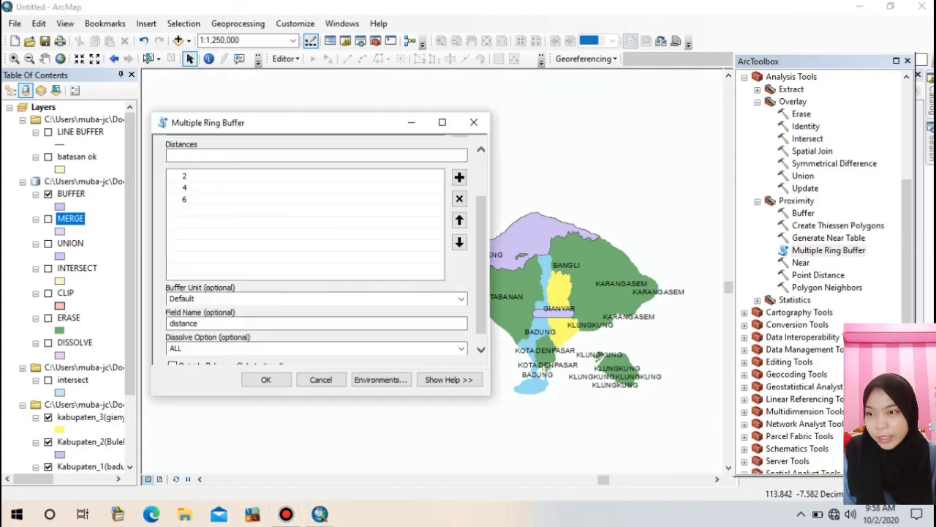
Set the buffer unit to Kilometers and run the Multiple Ring Buffer tool
left_click(461, 298)
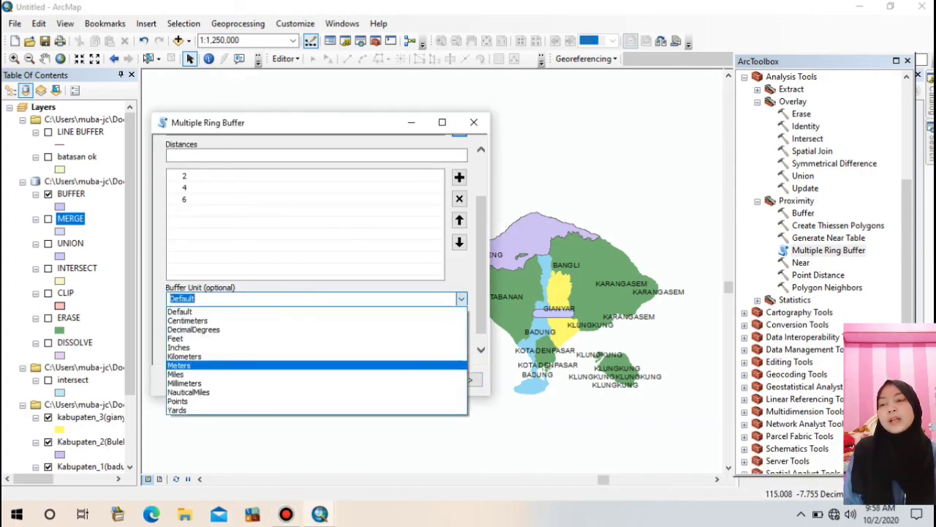
key("Return")
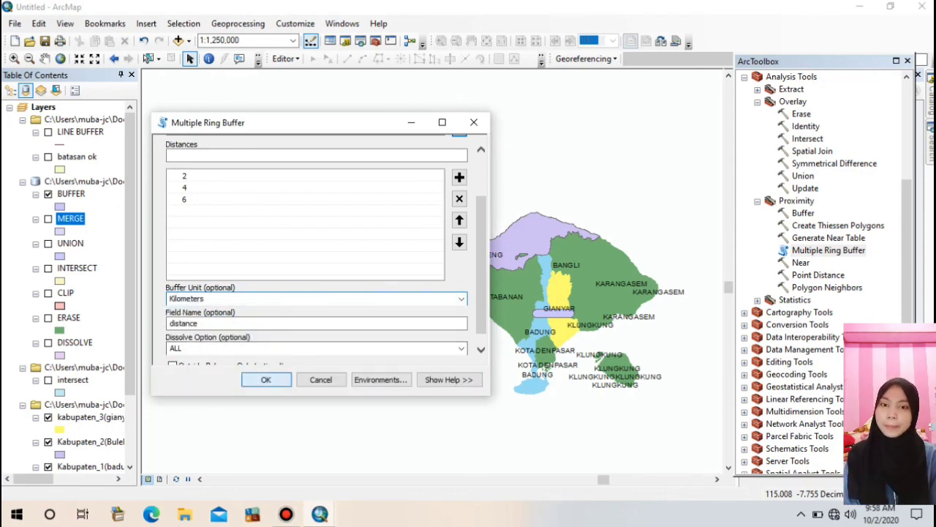
key("Return")
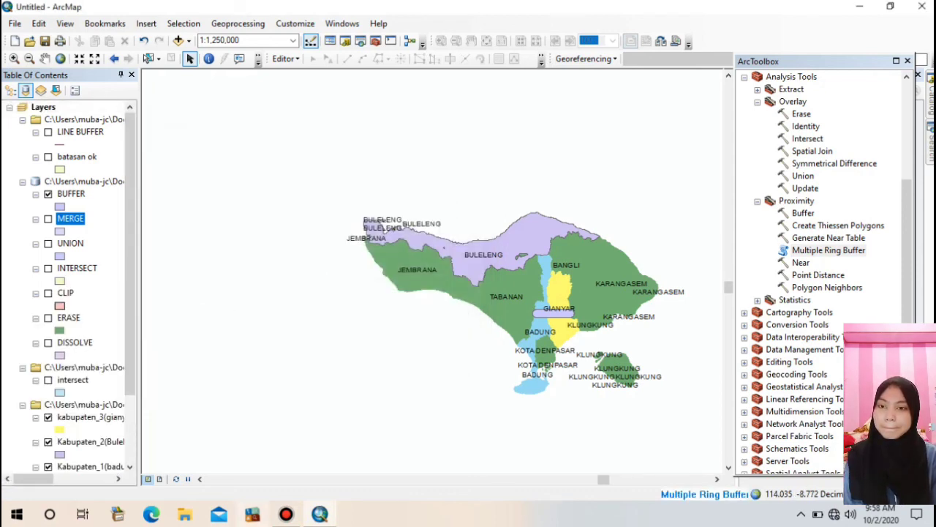
left_click(285, 515)
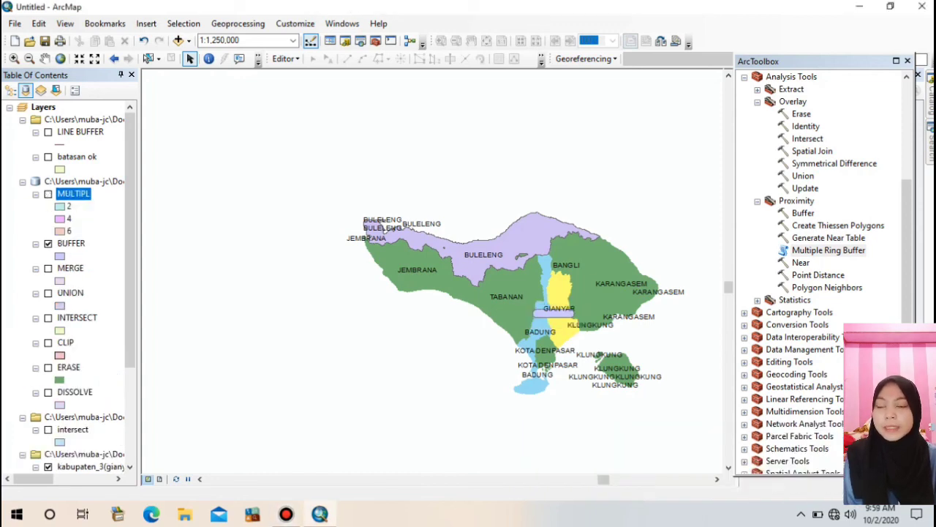
Show the MULTIPL ring layer, toggle the BUFFER layer off and on again to compare, and close the Create Features pane
left_click(48, 193)
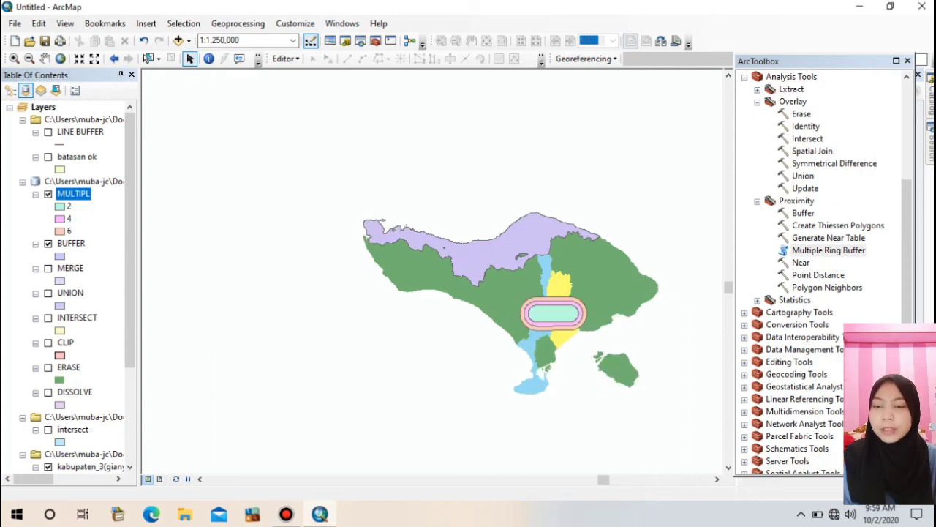
left_click(48, 242)
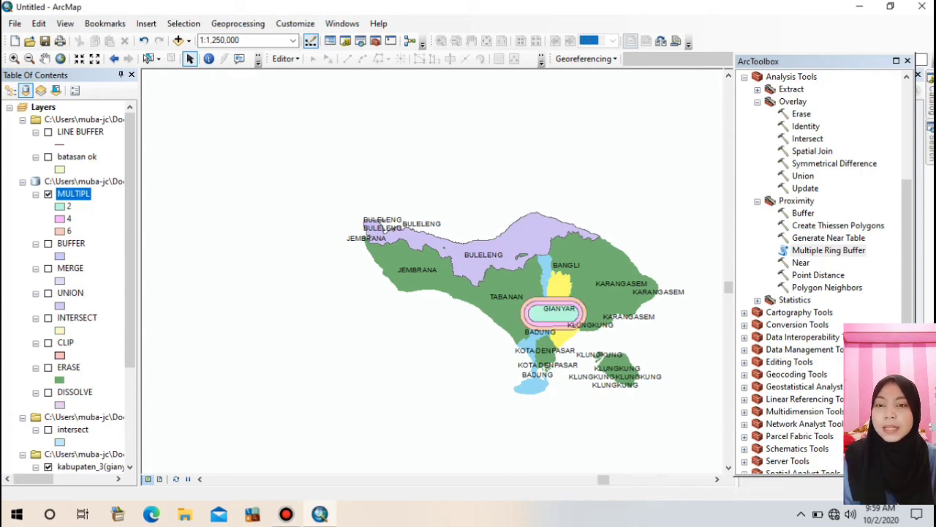
left_click(48, 242)
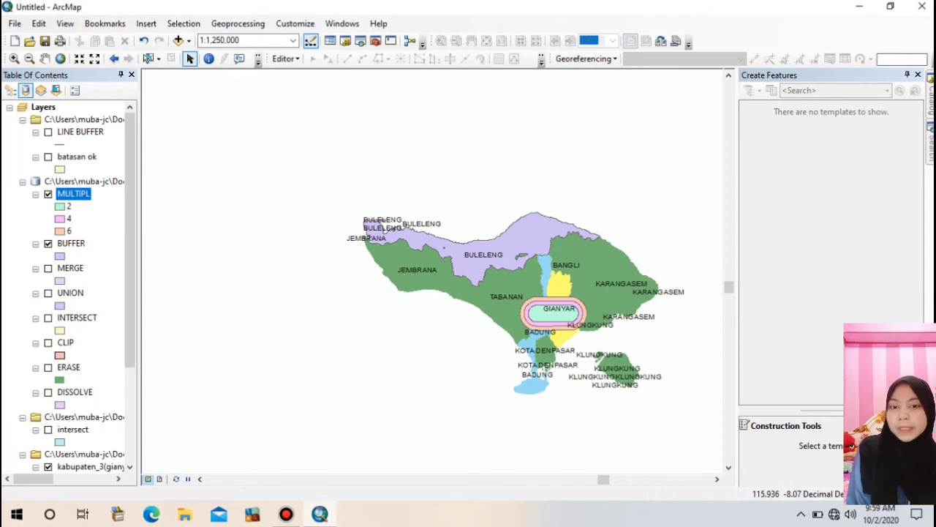
left_click(918, 75)
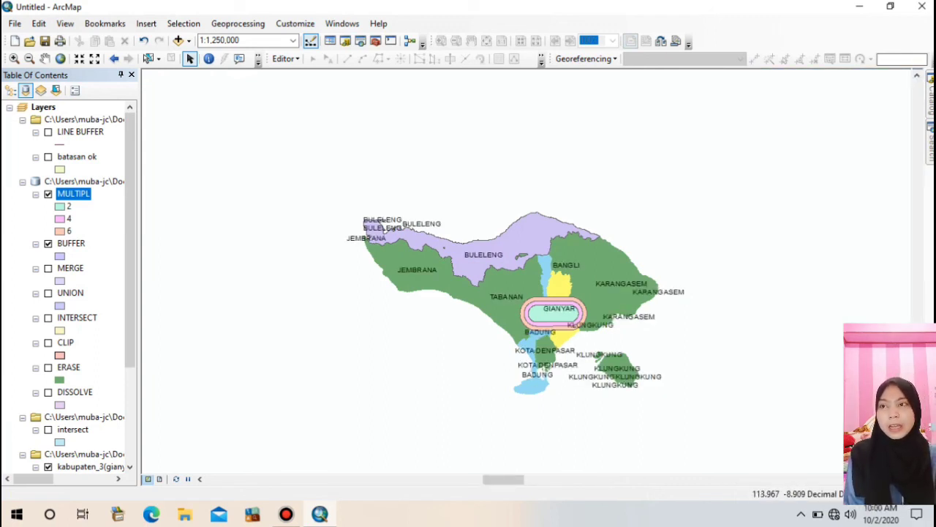
Make the MERGE, UNION, INTERSECT, CLIP, ERASE, DISSOLVE and intersect layers visible on the map
left_click(48, 268)
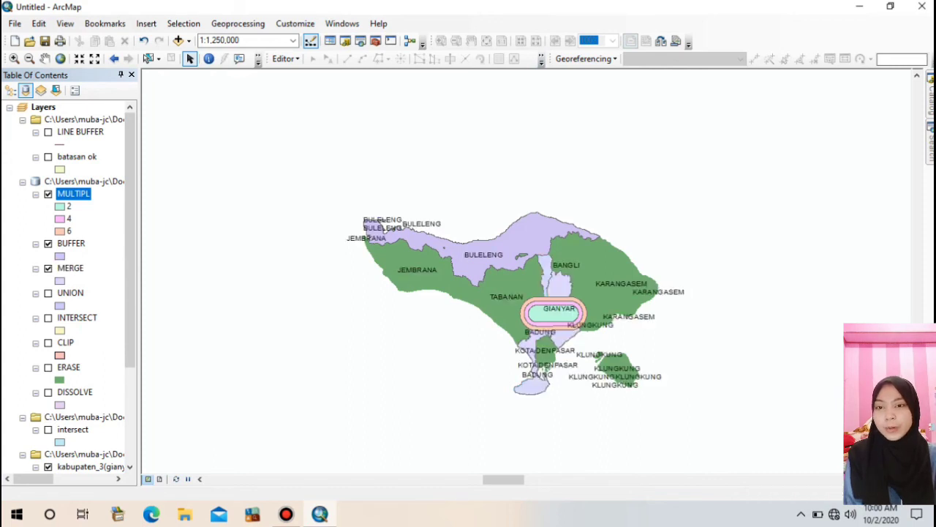
left_click(48, 293)
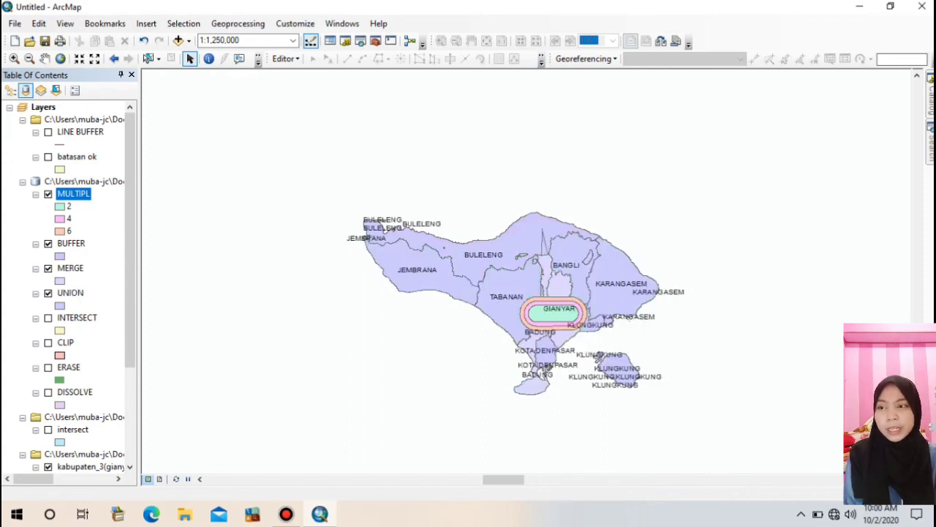
left_click(48, 317)
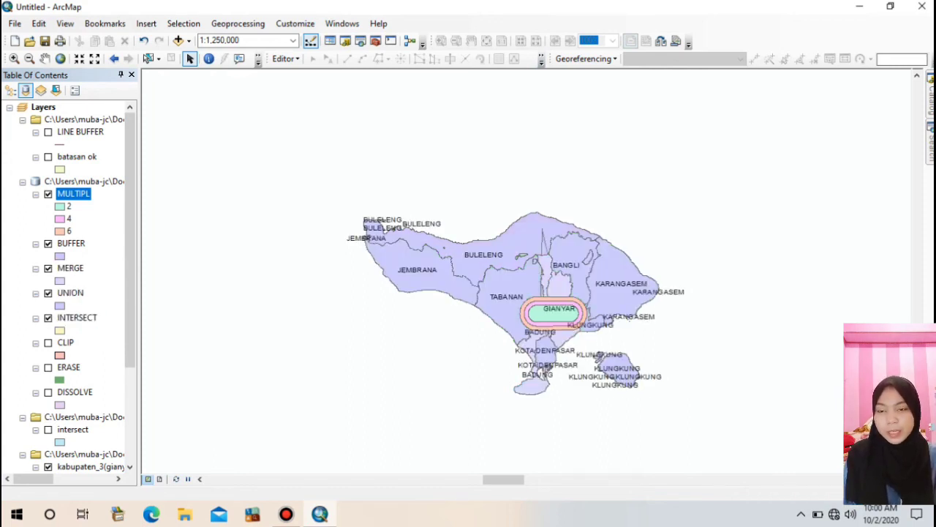
left_click(35, 343)
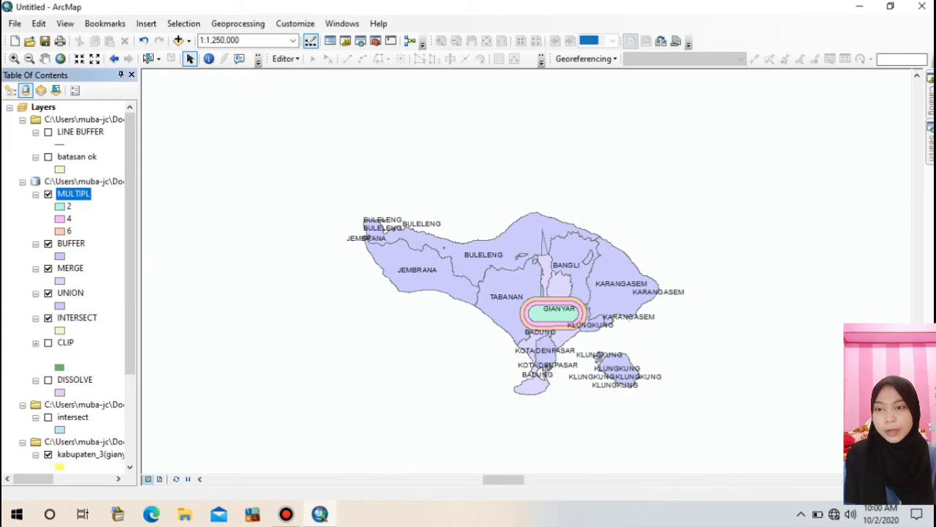
left_click(36, 343)
left_click(48, 342)
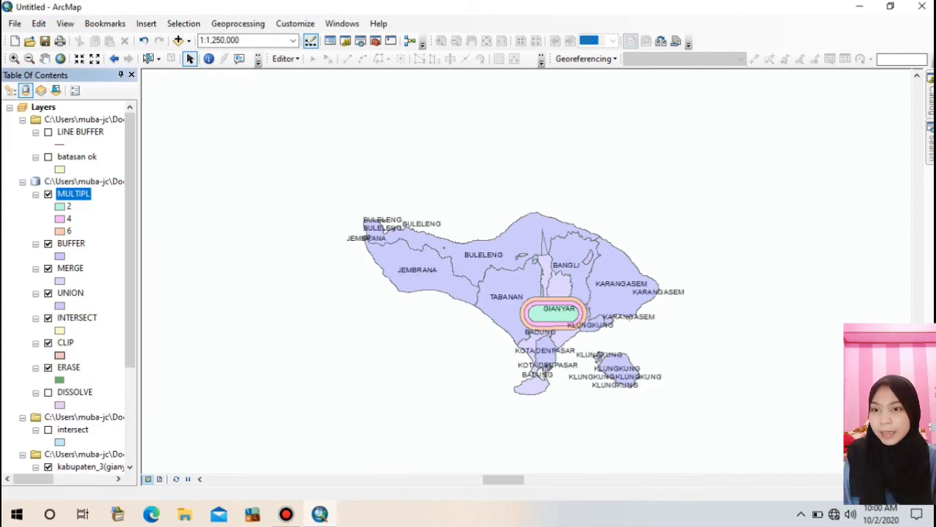
left_click(48, 392)
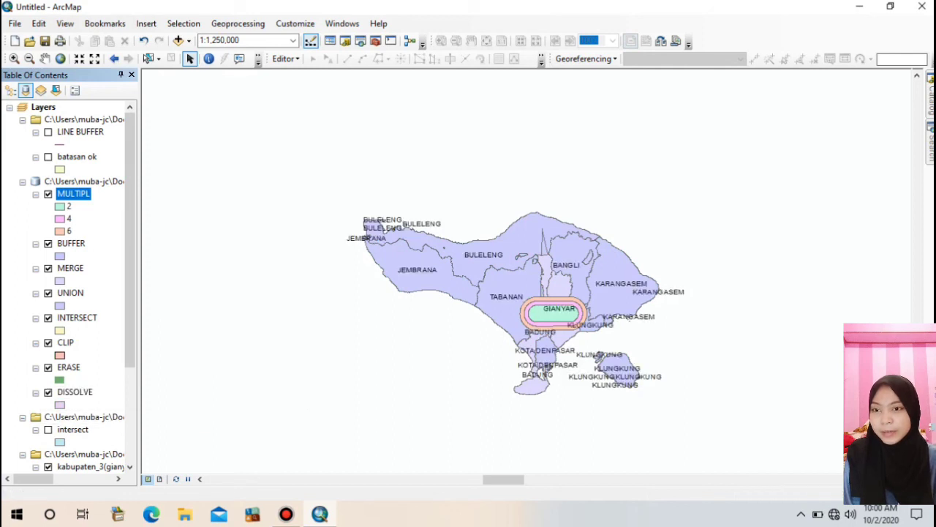
left_click(72, 430)
left_click(49, 429)
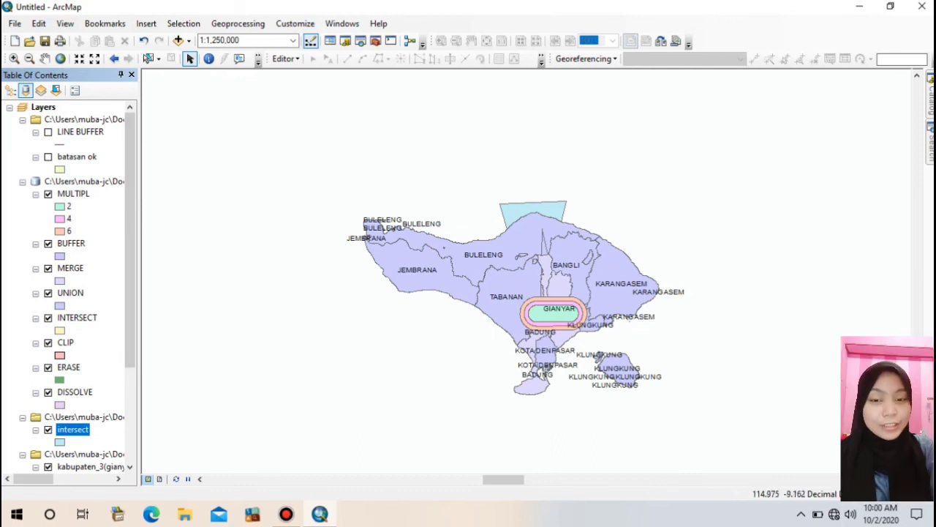
left_click(286, 514)
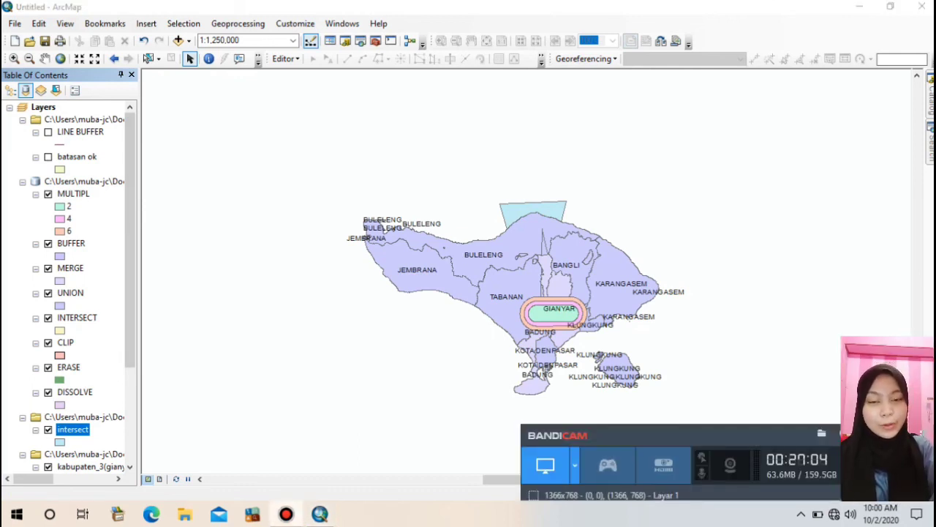